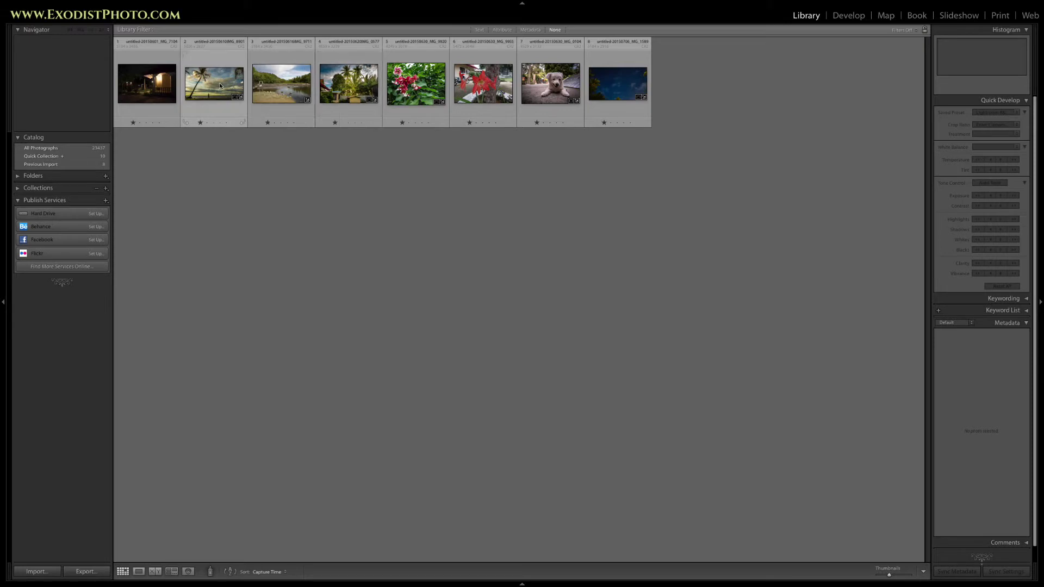
left_click(215, 85)
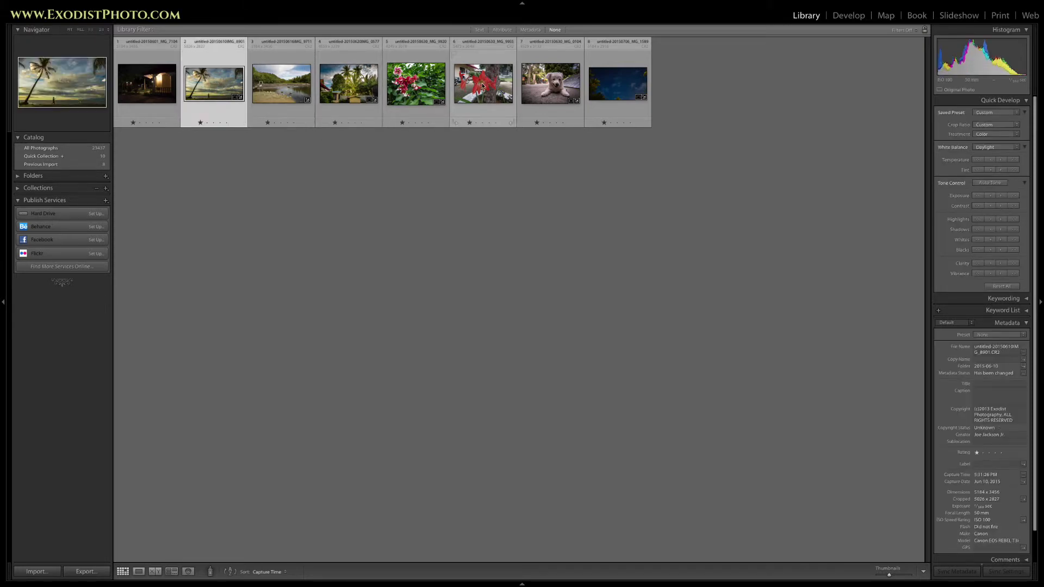
left_click(543, 92, "shift")
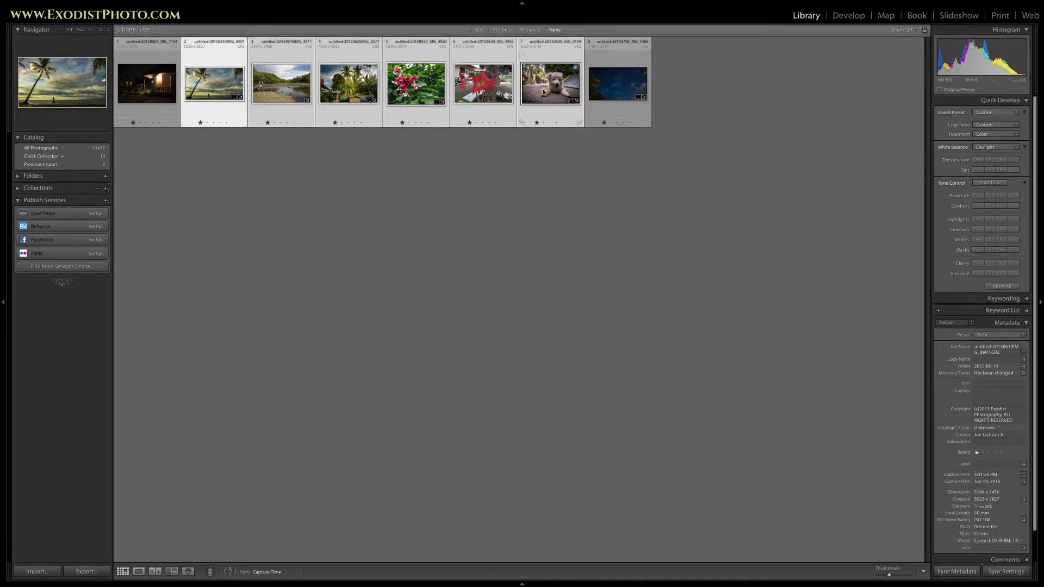
left_click(650, 169)
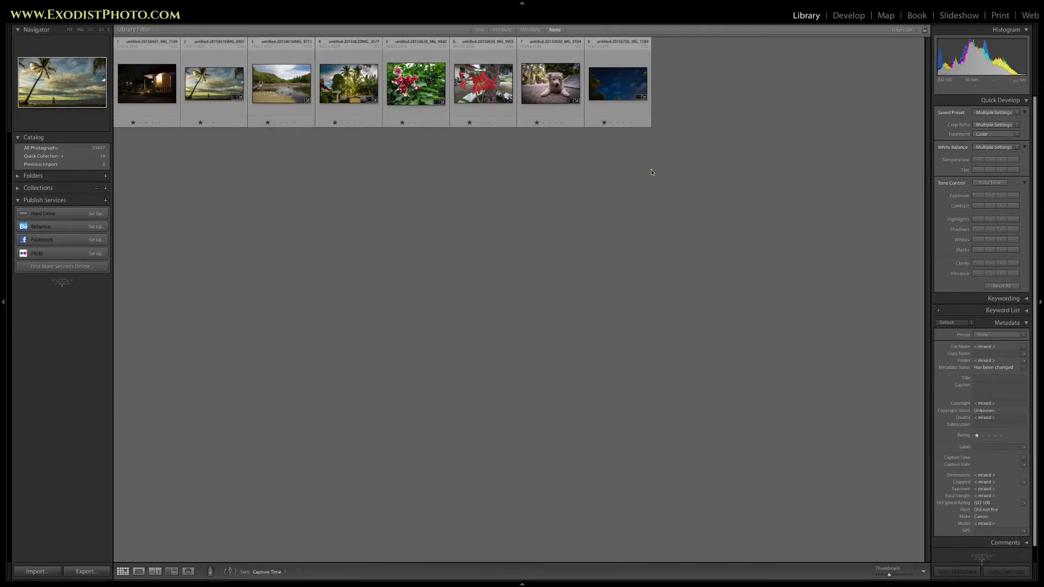
left_click(690, 181)
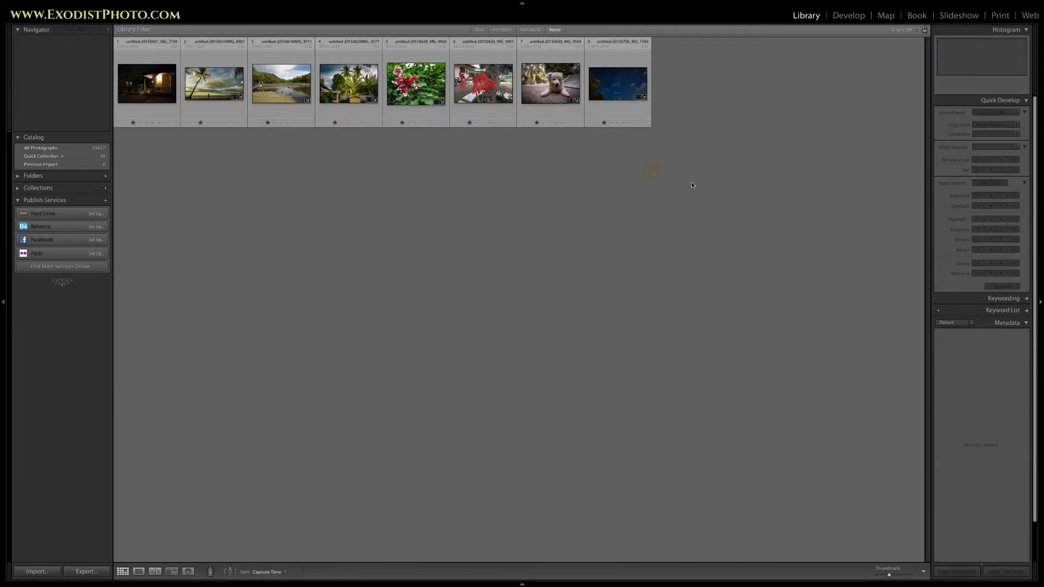
Select the six photos from the palm beach shot through the puppy portrait and open the Export dialog for them
left_click(200, 87)
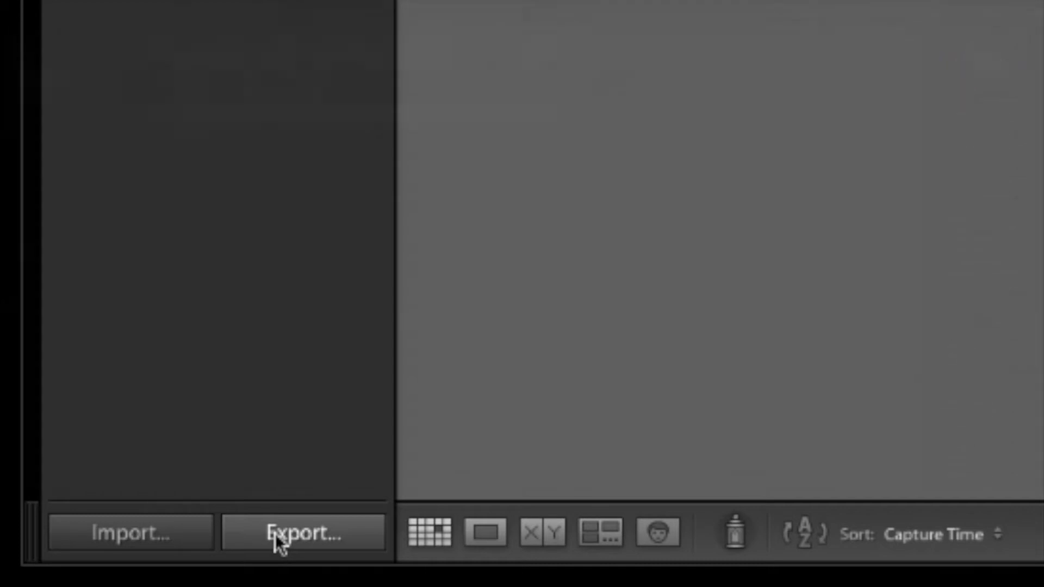
left_click(294, 533)
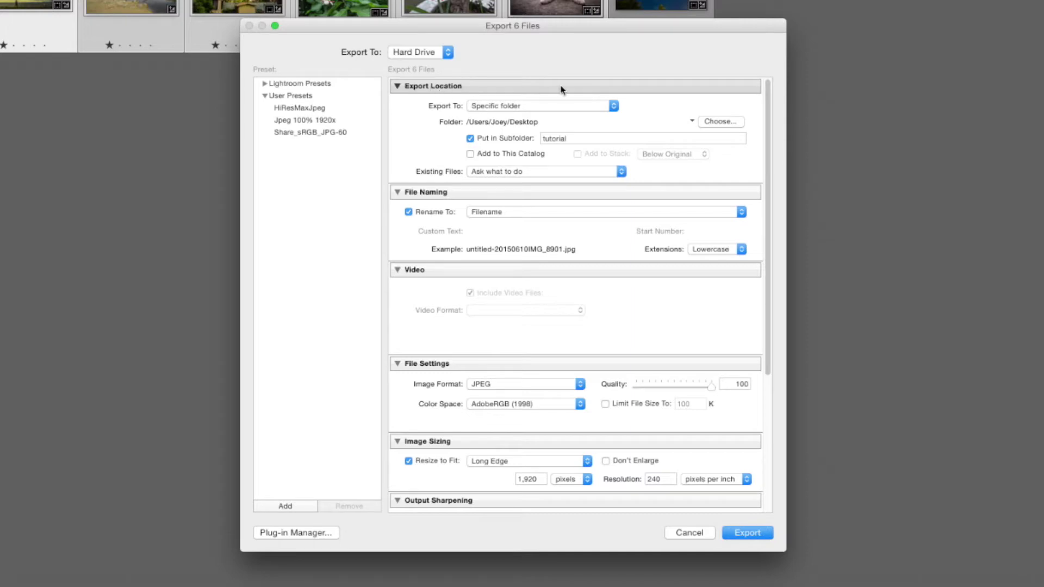
left_click(612, 105)
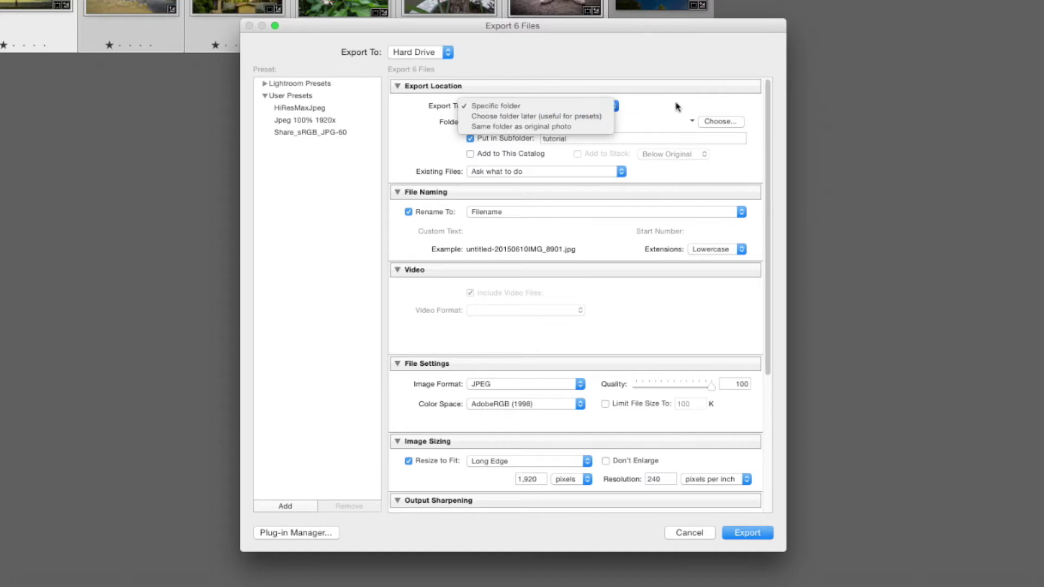
left_click(647, 116)
left_click(579, 139)
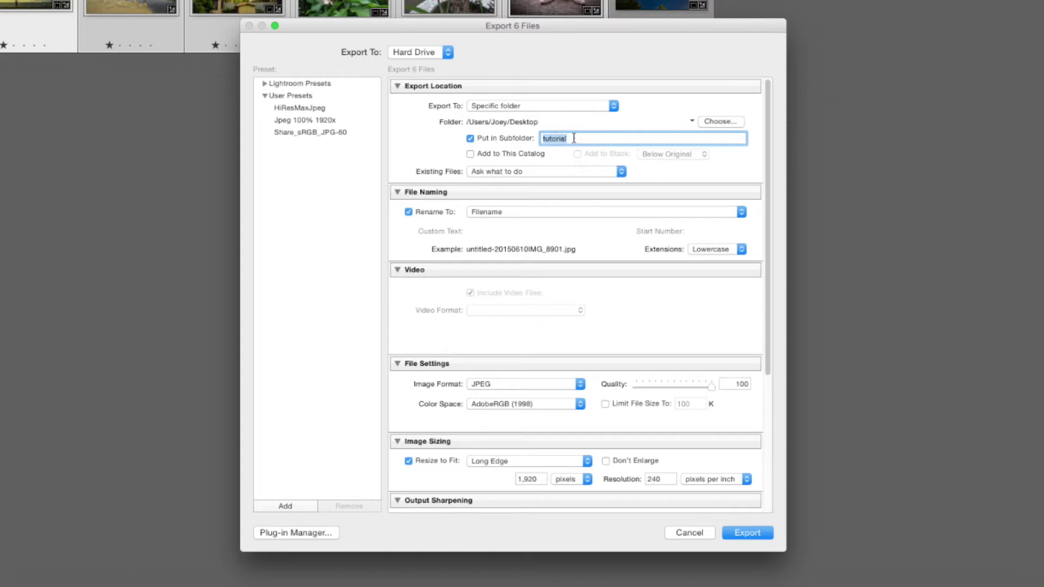
left_click(717, 121)
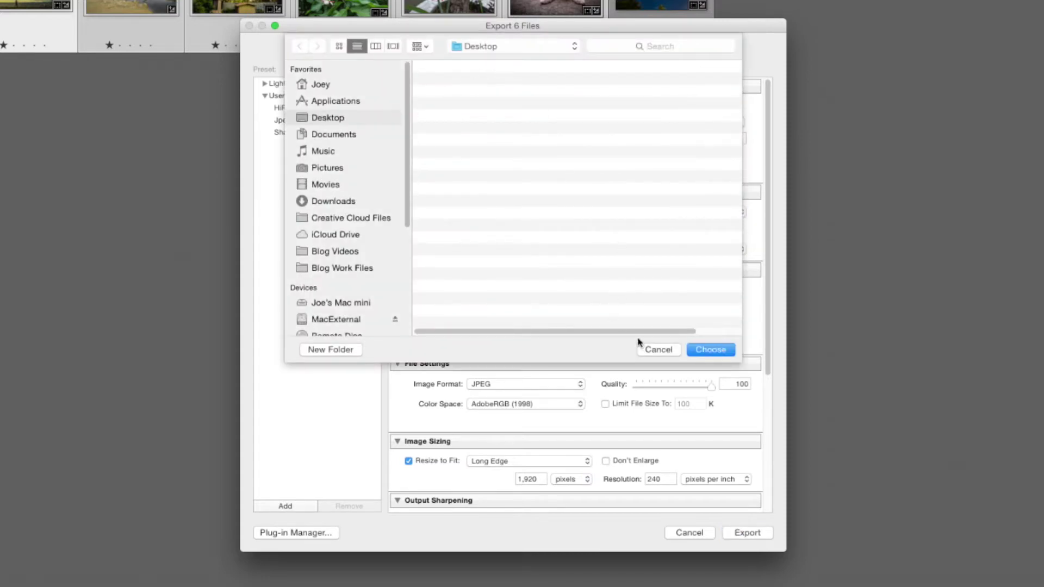
left_click(653, 351)
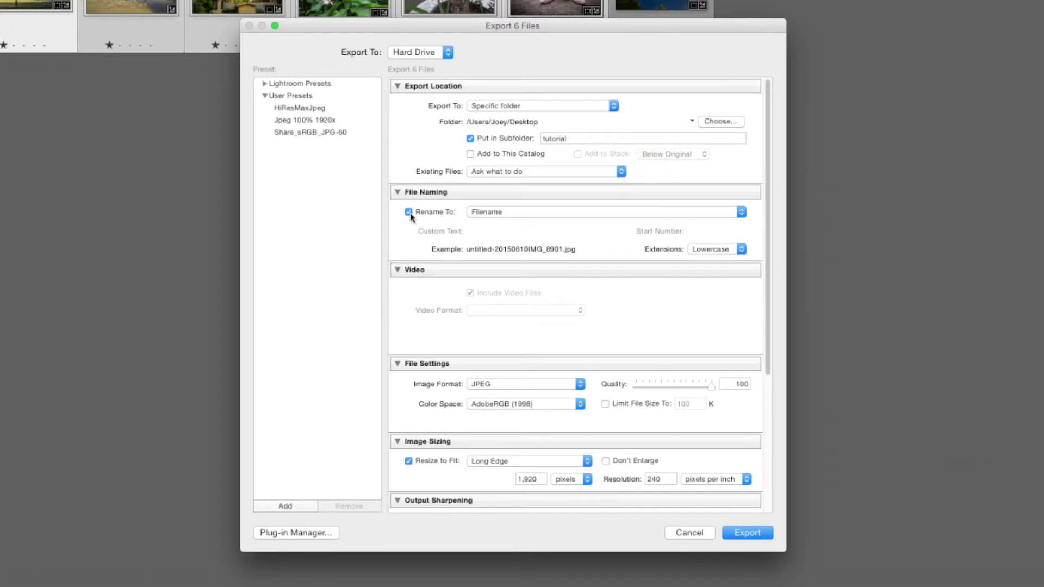
Set the exported files to be renamed with the Custom Name template, using "Tutorial" as the custom text
scroll(552, 219, "down", 2)
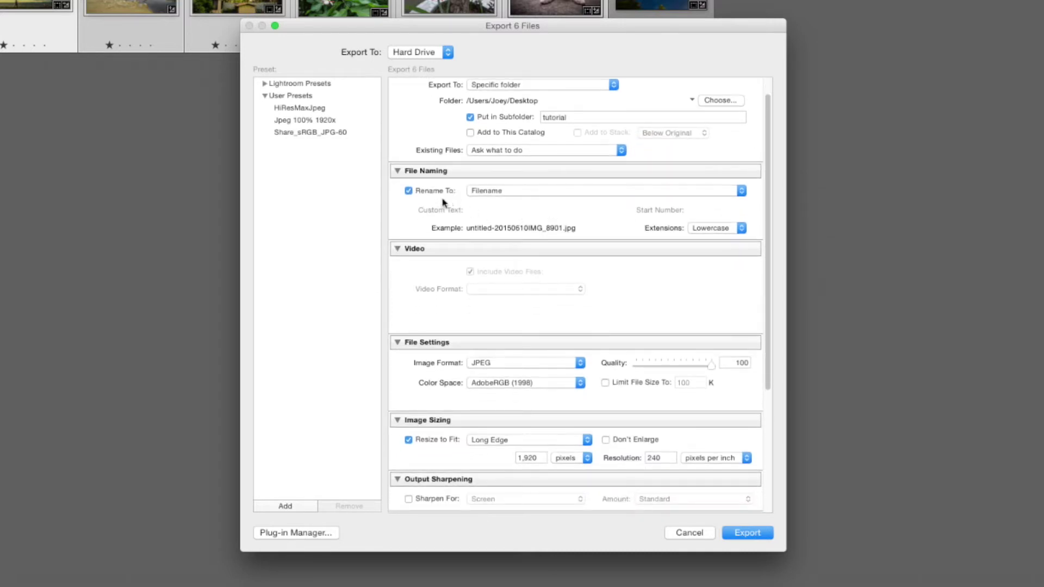
left_click(517, 193)
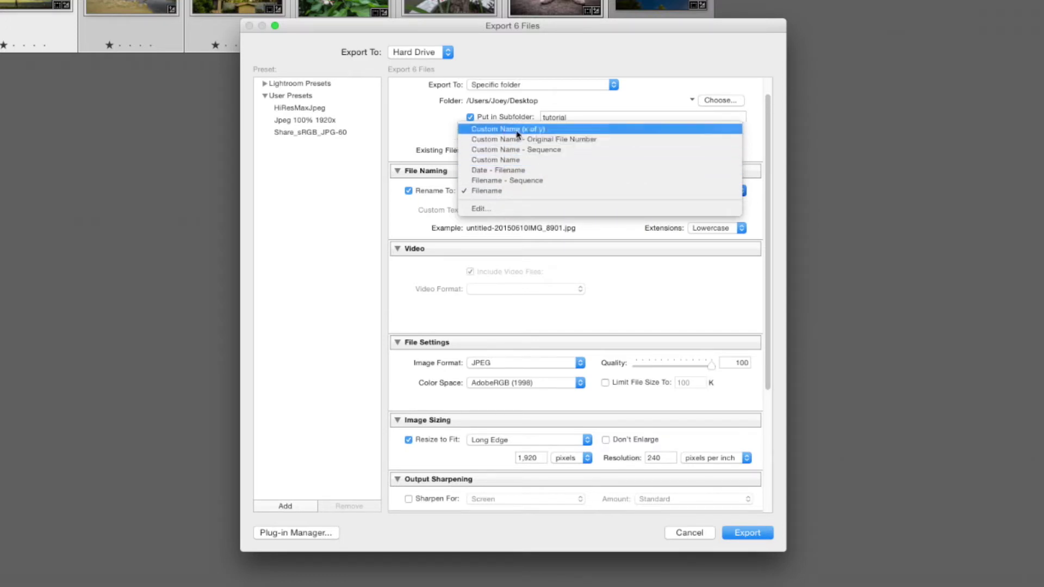
left_click(512, 162)
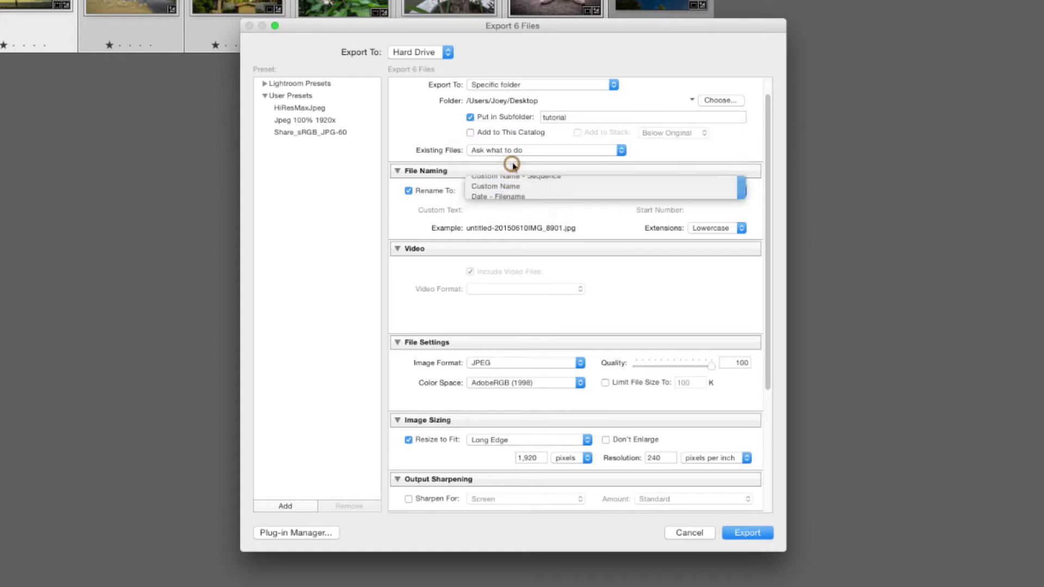
left_click(487, 210)
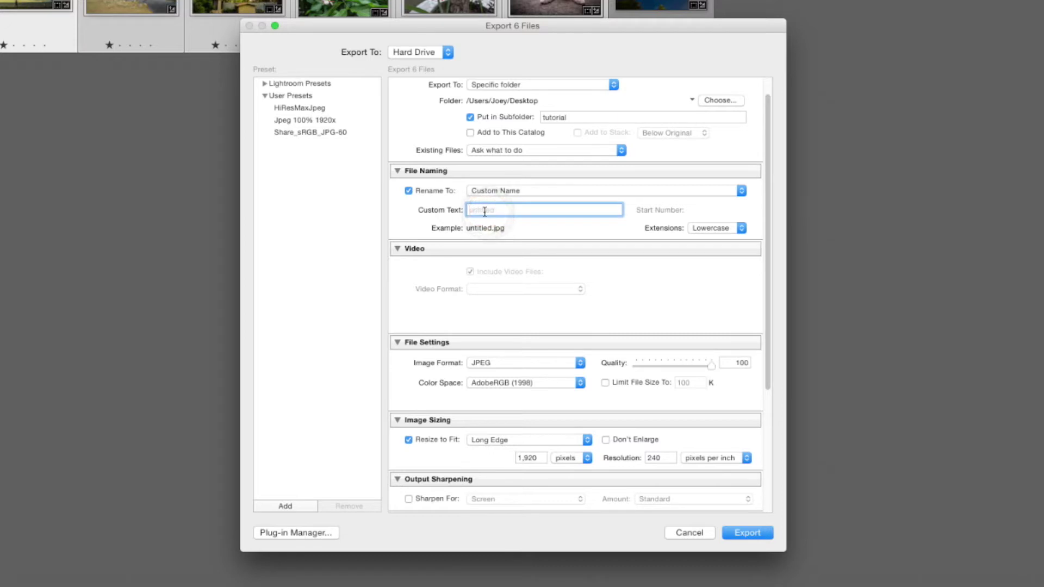
type("Tutorial")
Try uppercase file extensions for the exported files and return the setting to lowercase
left_click(741, 228)
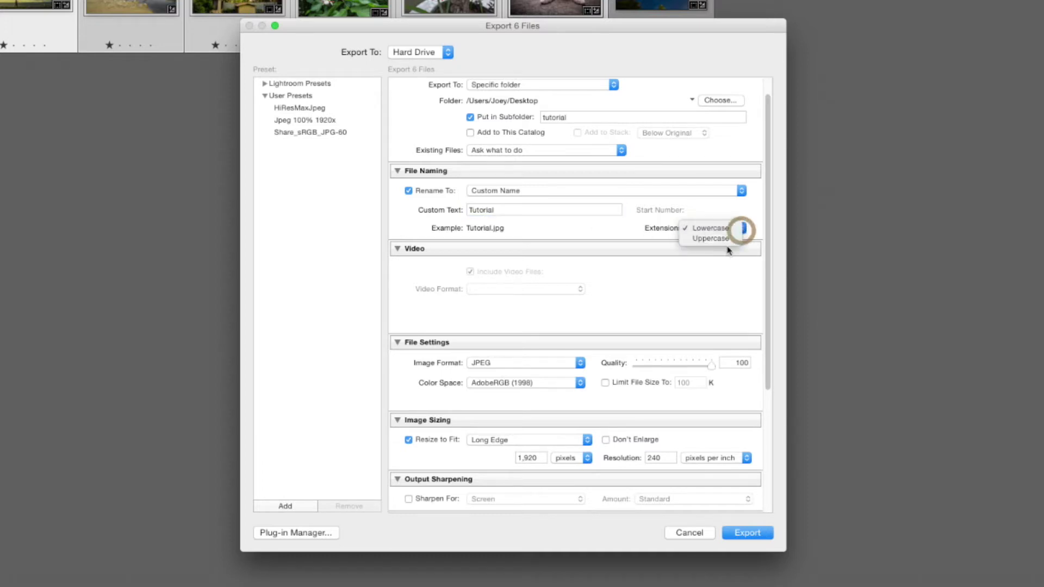
left_click(726, 241)
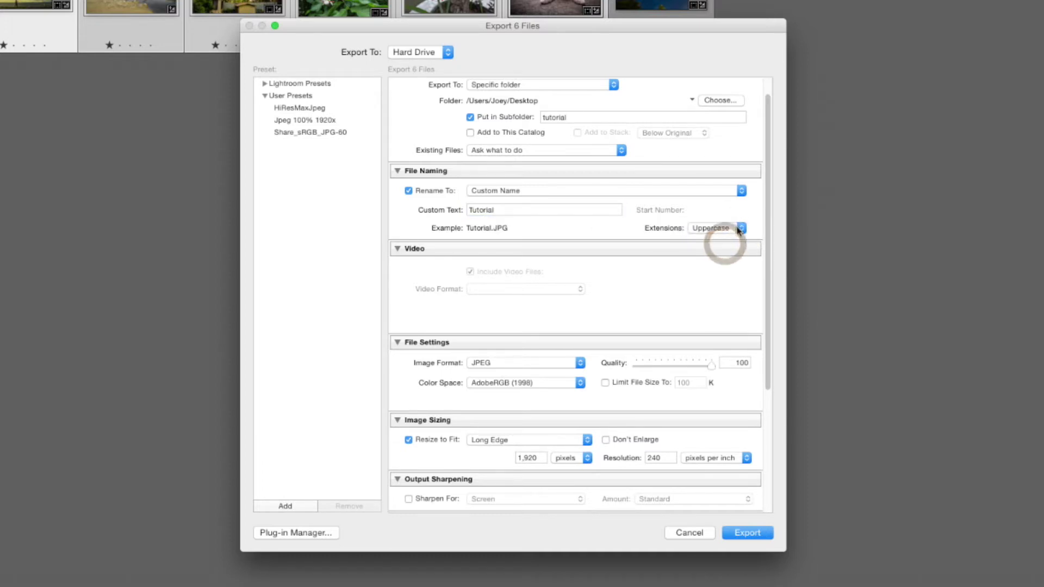
left_click(738, 231)
left_click(729, 216)
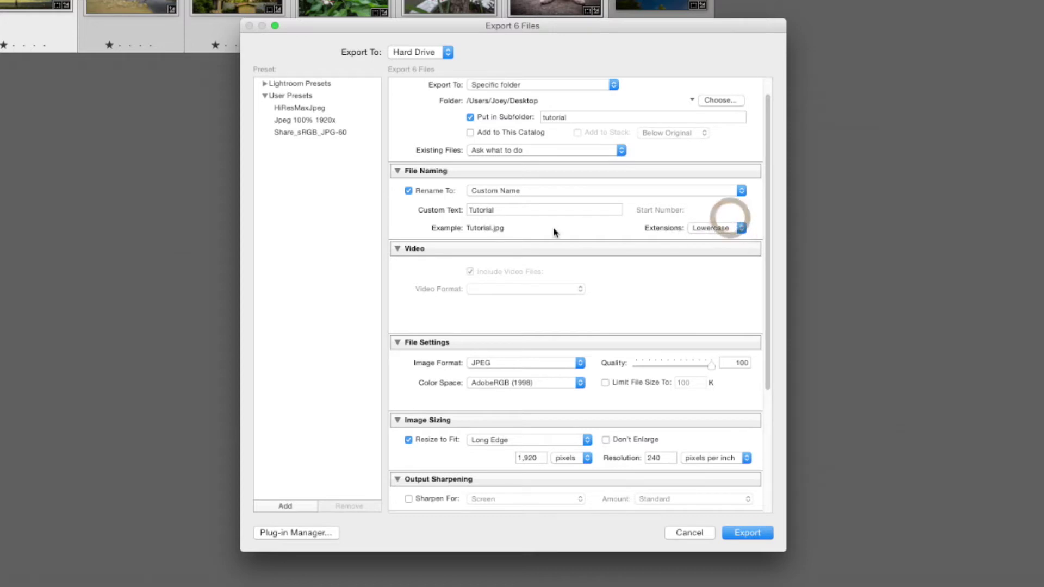
Edit the Custom Name template in the Filename Template Editor, inserting a Date (YYMMDD) token after the custom text
left_click(546, 195)
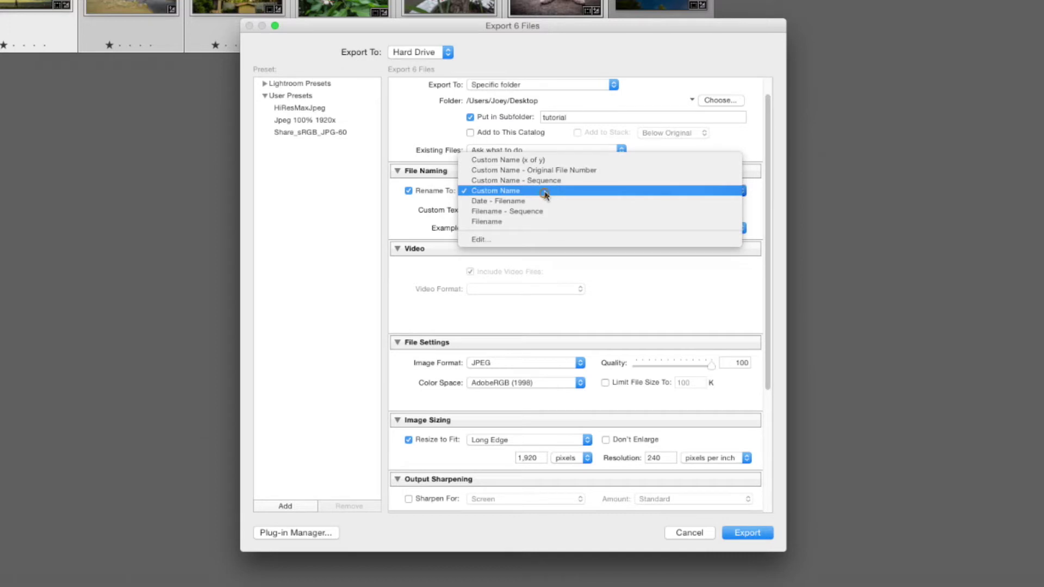
left_click(512, 240)
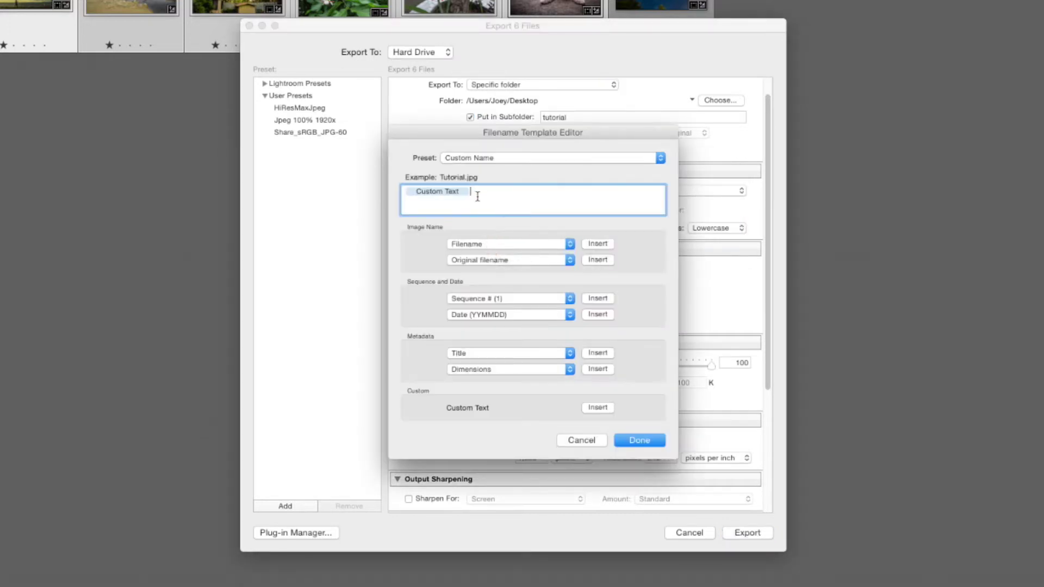
left_click_drag(555, 133, 579, 144)
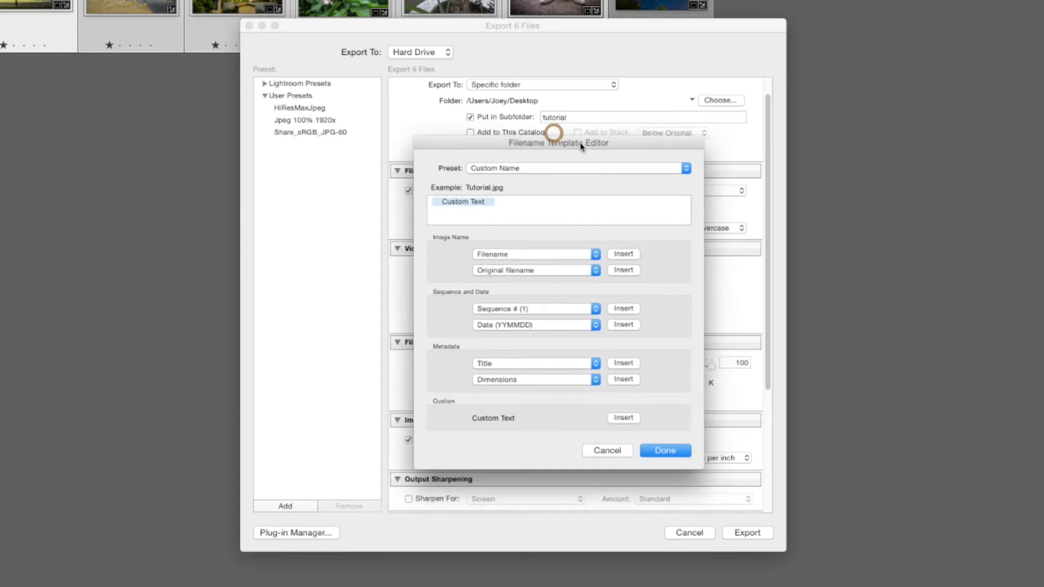
left_click(513, 208)
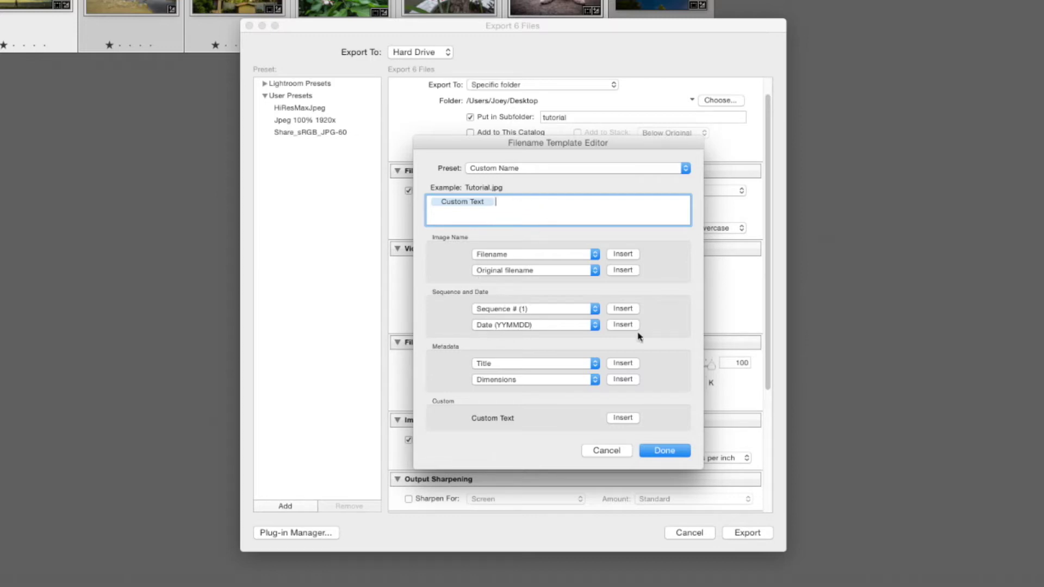
left_click(623, 325)
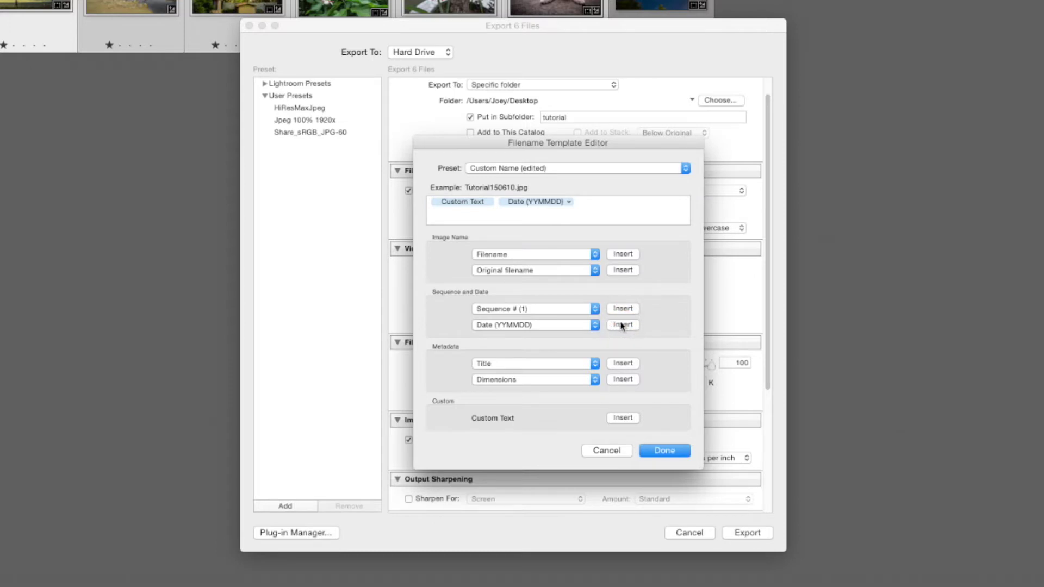
Try the Filename number suffix and the Original filename tokens after the date, removing each from the template
left_click(595, 255)
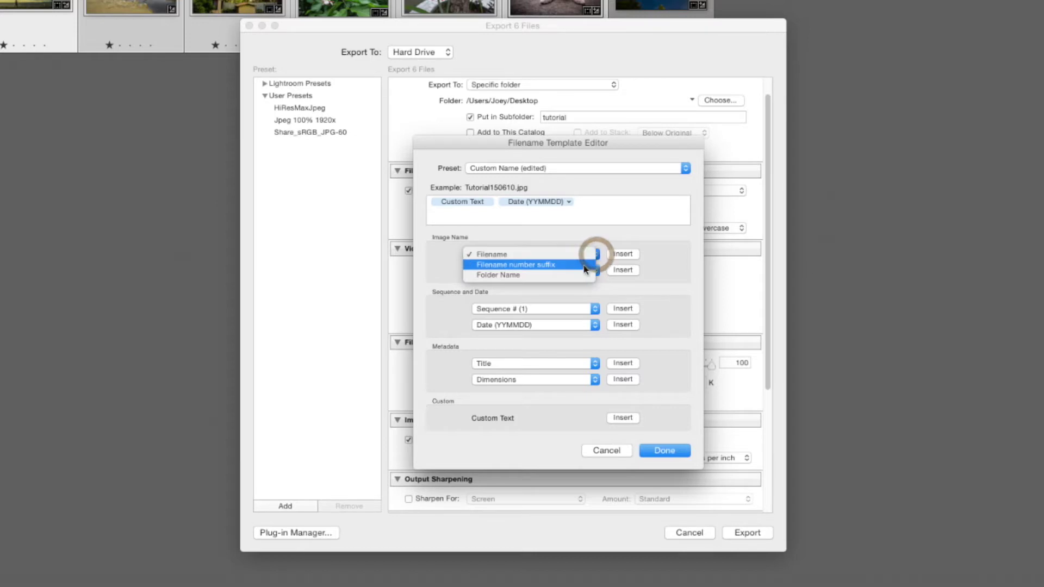
left_click(584, 266)
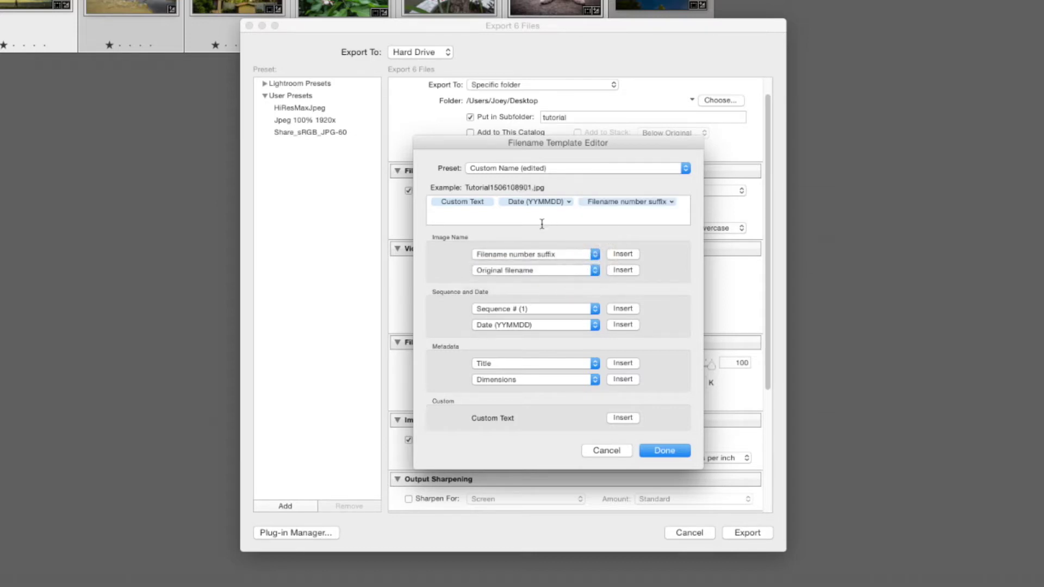
left_click(499, 205)
left_click(674, 206)
left_click(672, 204)
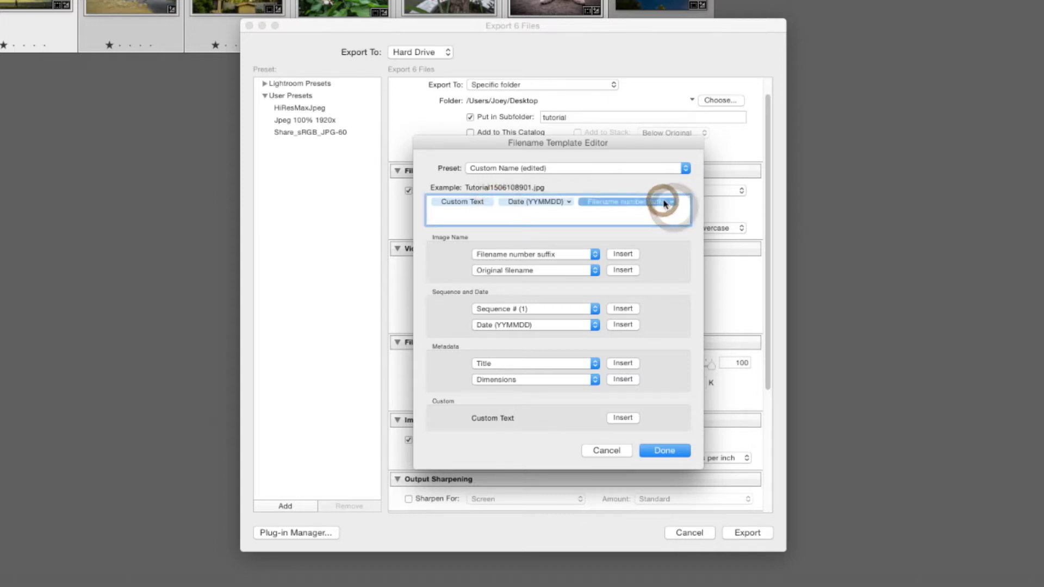
key("BackSpace")
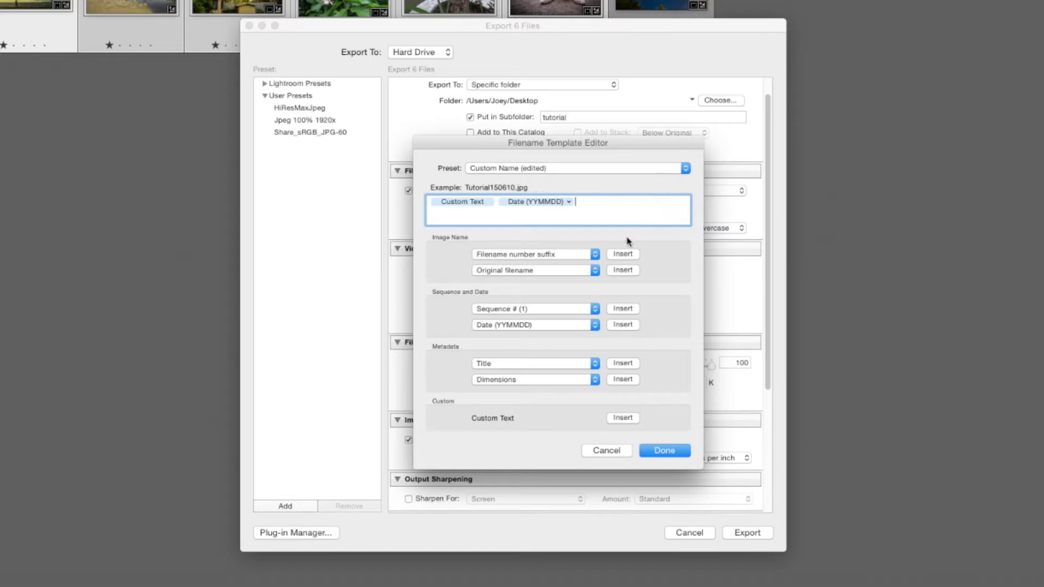
left_click(625, 272)
left_click(624, 204)
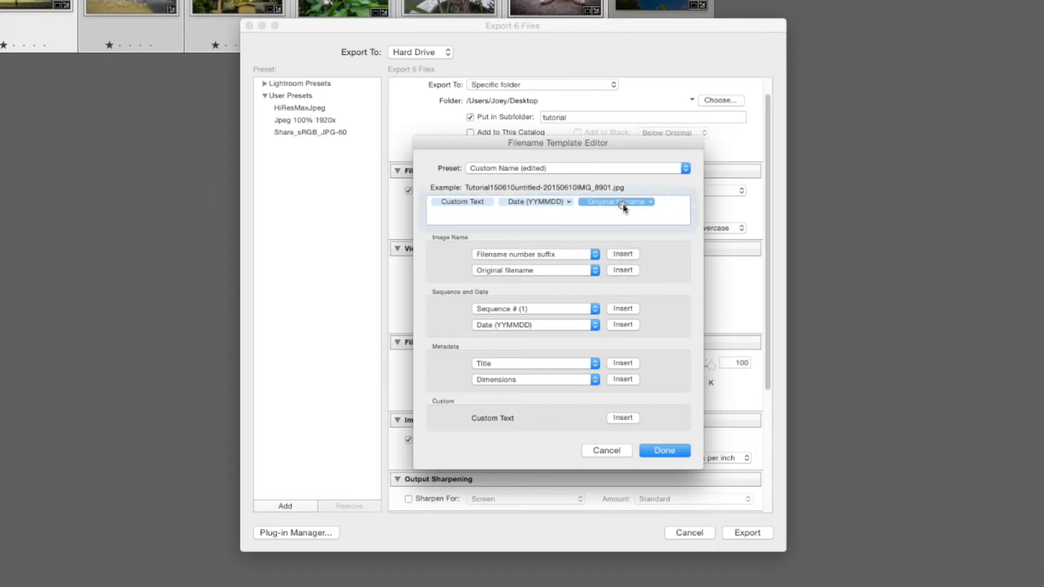
key("BackSpace")
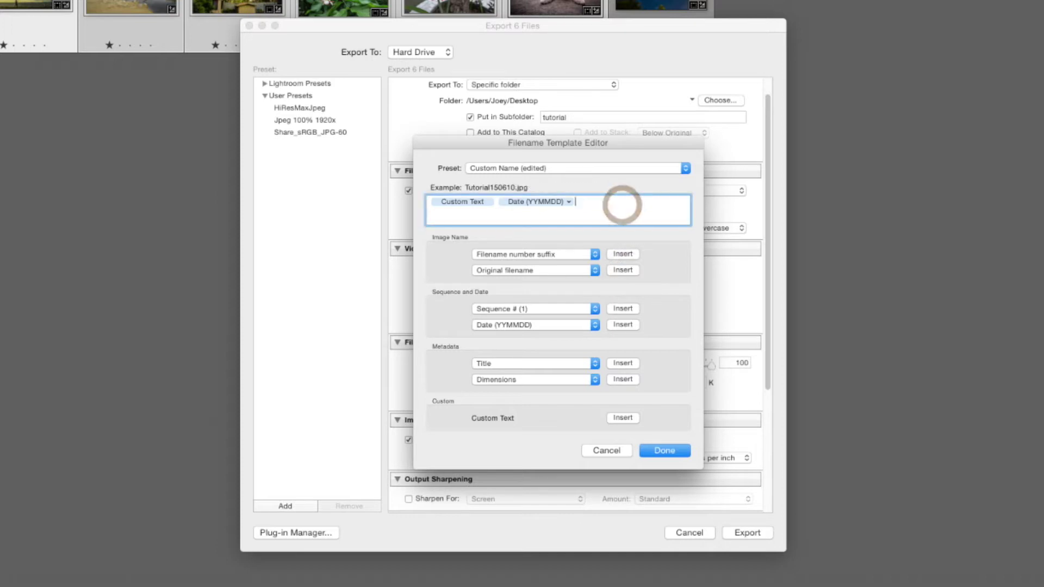
Insert the Original number suffix token after the date in the filename template
left_click(594, 254)
left_click(596, 253)
left_click(595, 270)
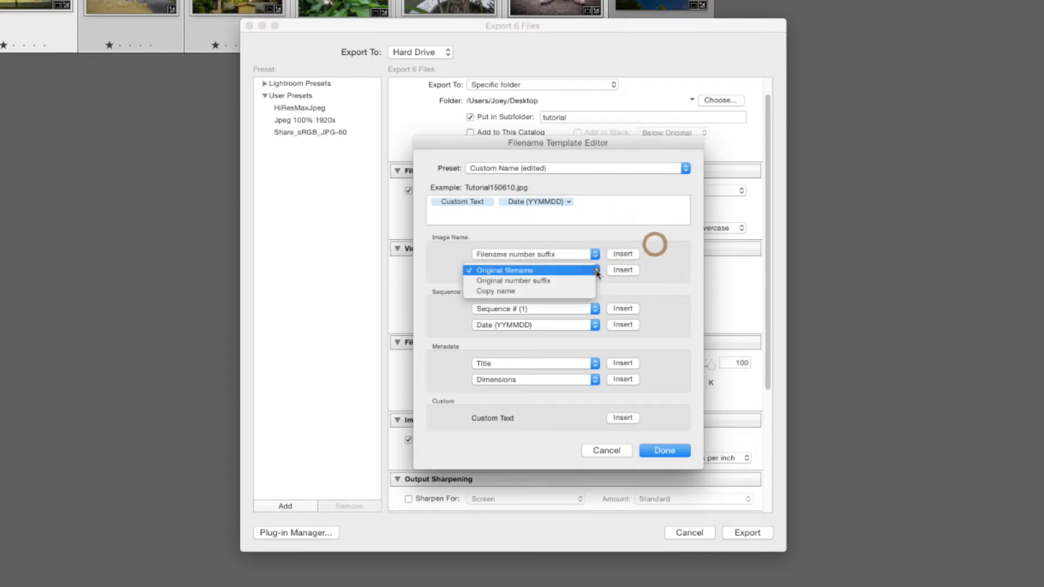
left_click(564, 281)
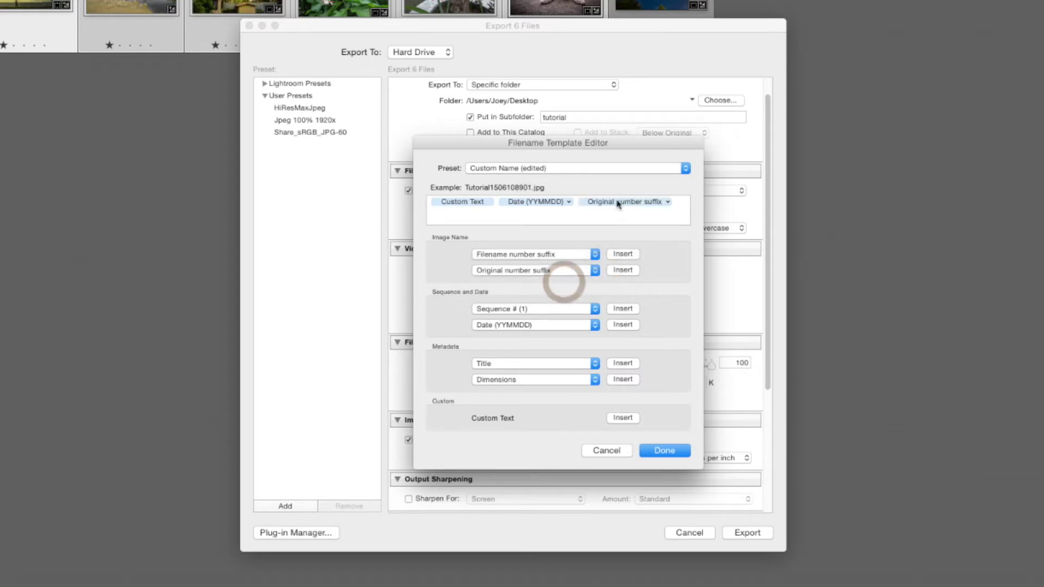
left_click(595, 309)
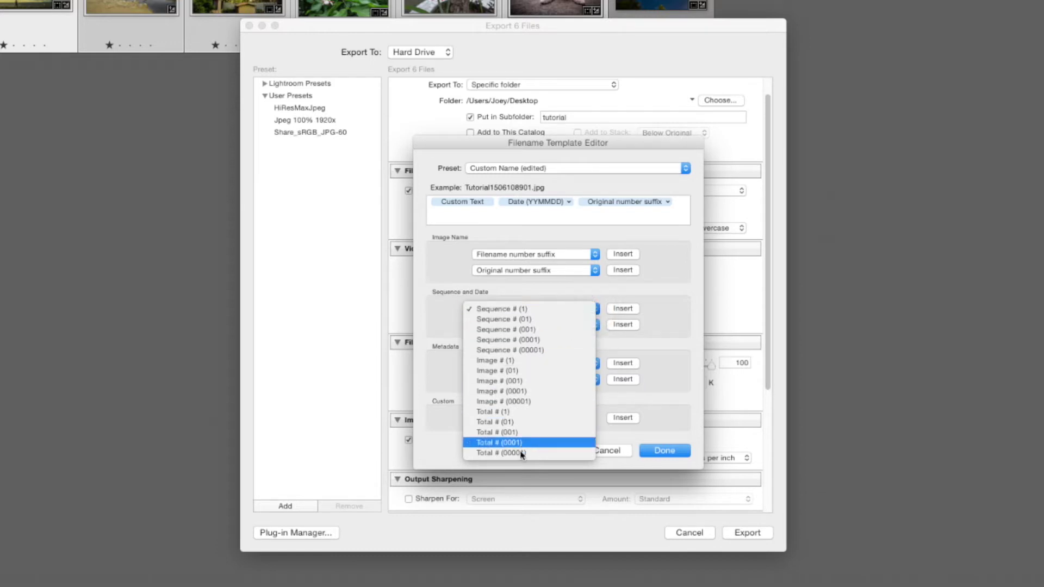
left_click(441, 318)
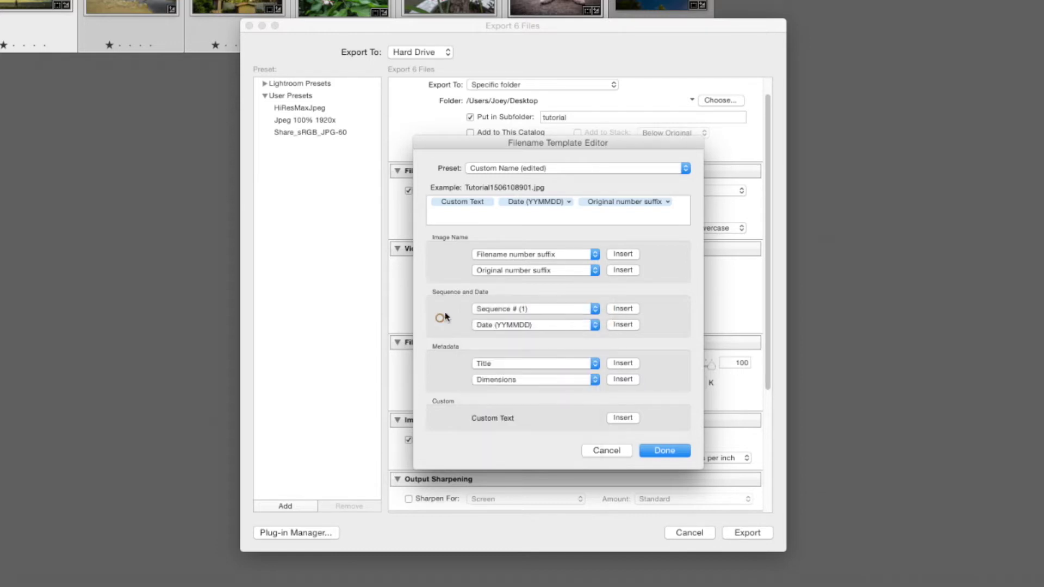
left_click(541, 325)
left_click(537, 324)
Separate the template tokens with a hyphen between custom text and date and an underscore between date and number suffix
left_click(495, 205)
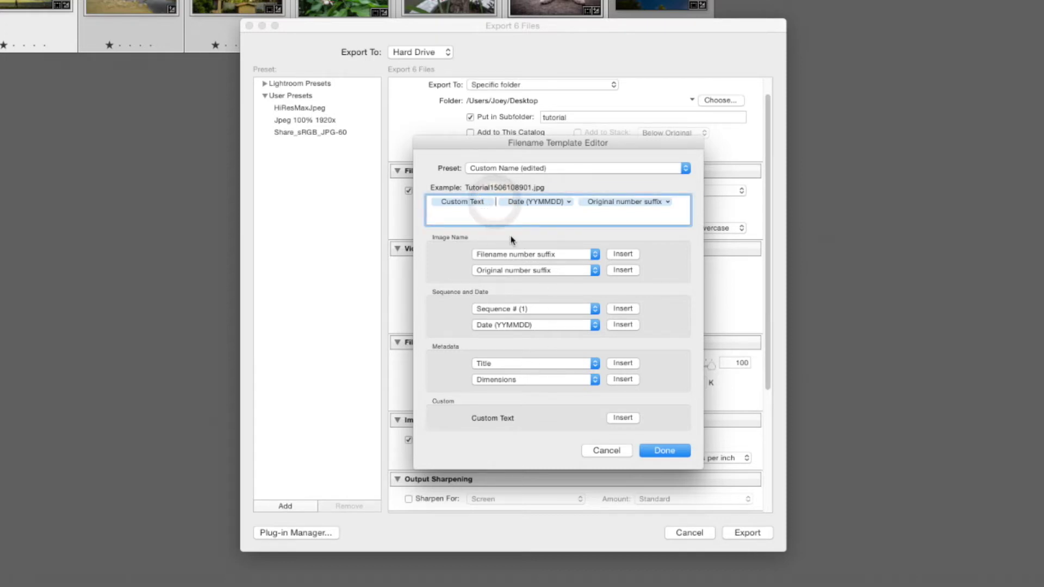
type("-")
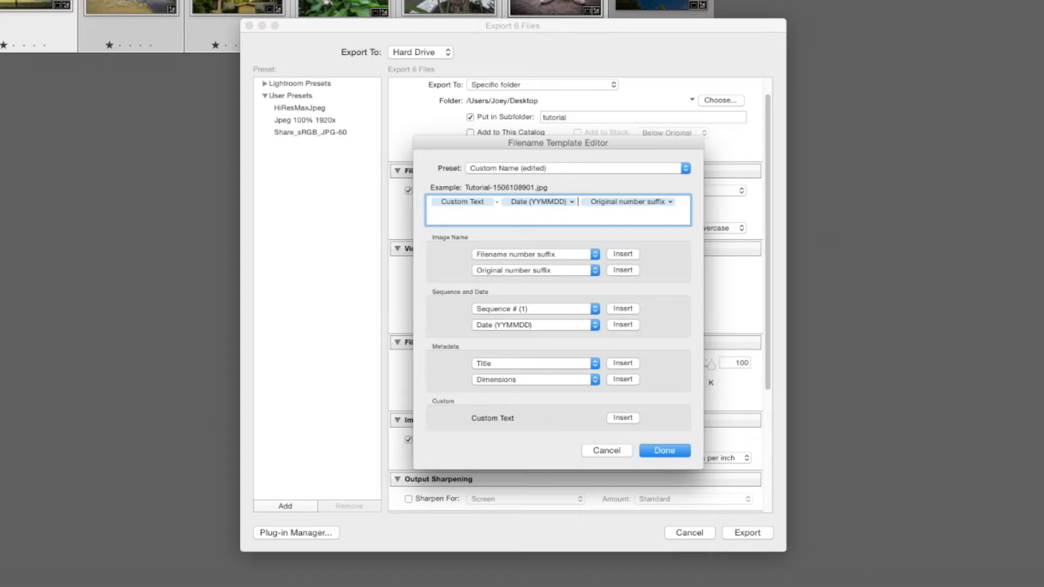
type("_")
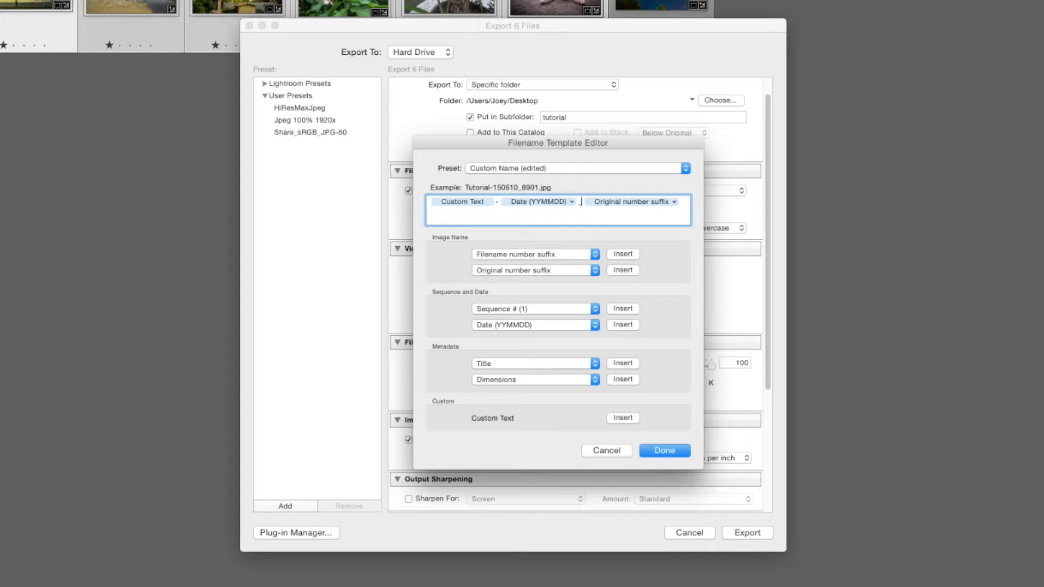
Replace the underscore before the number suffix with a hyphen, change the date token to Date (YYYYMMDD), and accept the filename template
key("BackSpace")
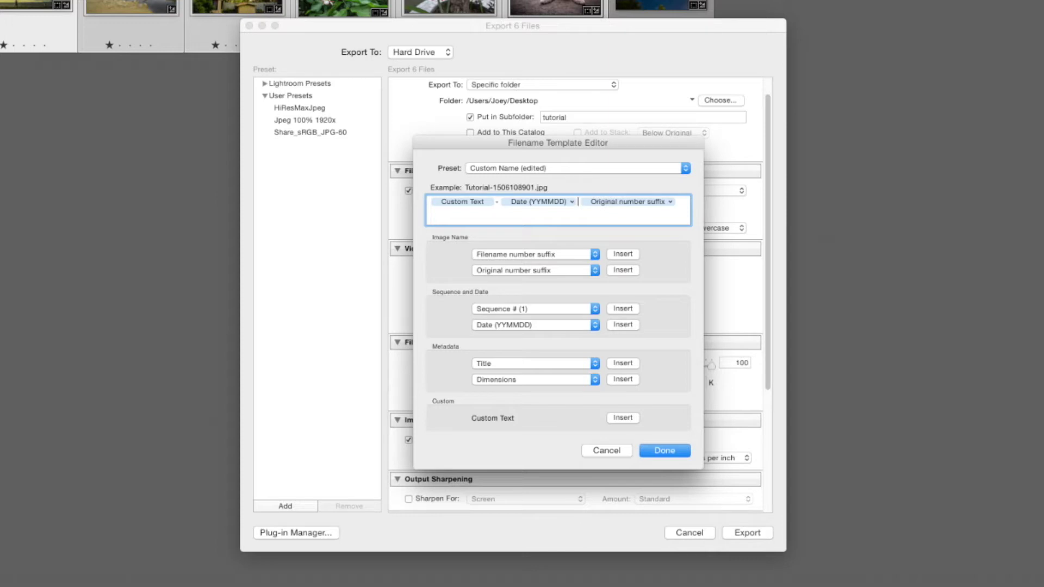
type("-")
left_click(571, 203)
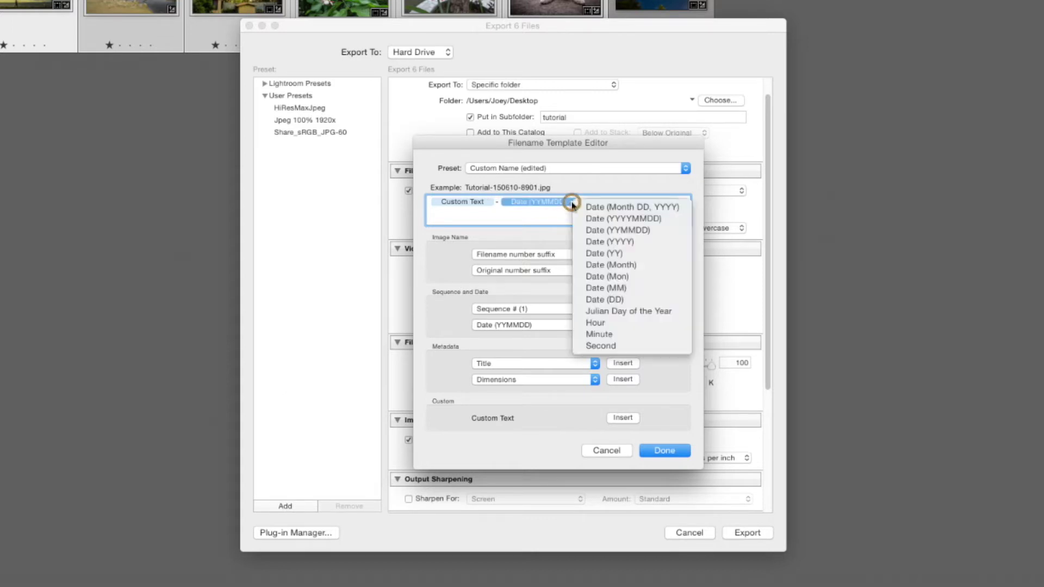
left_click(630, 219)
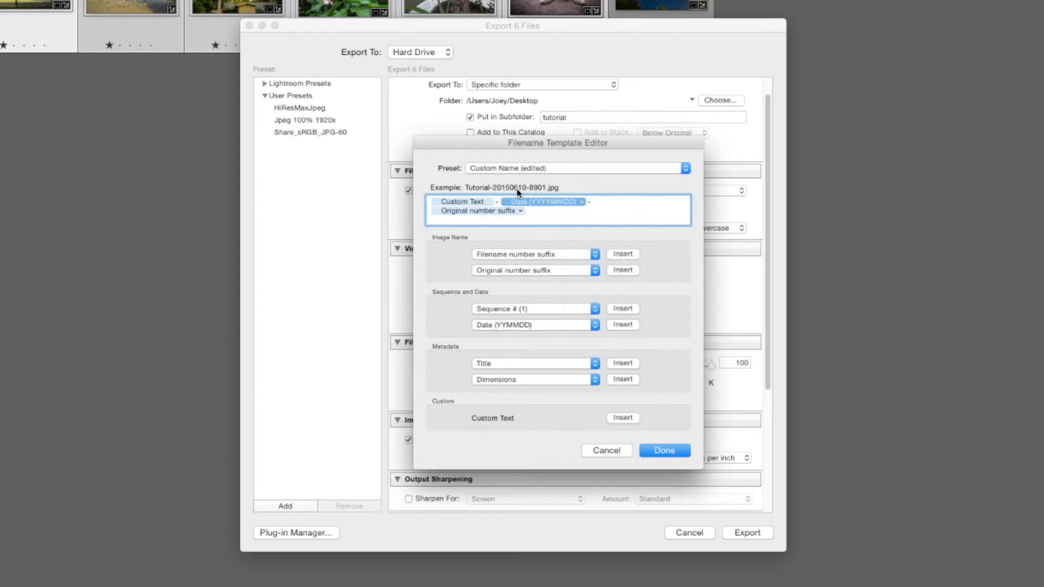
left_click(568, 216)
left_click(670, 449)
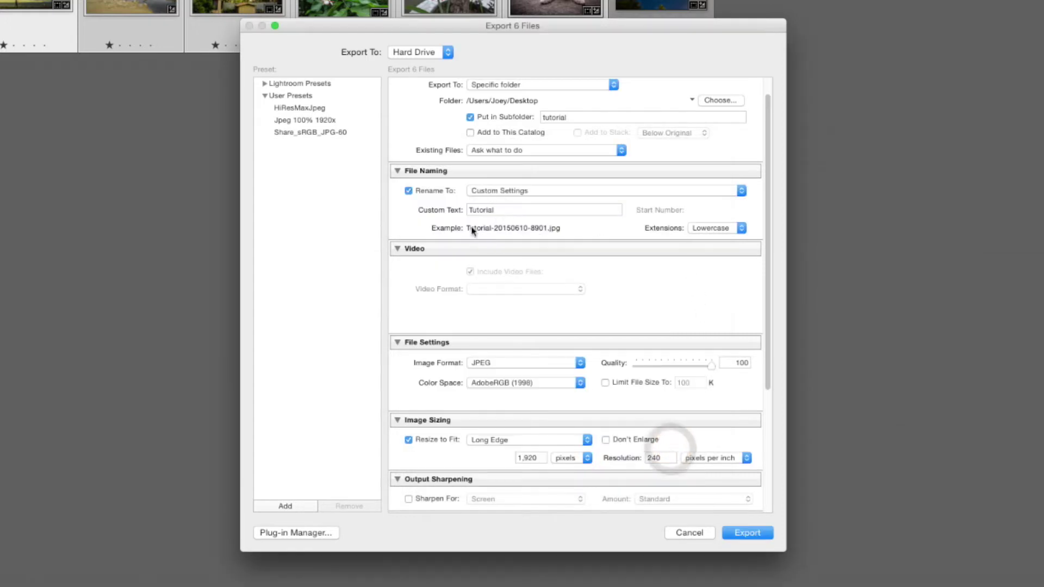
Try "Exodist Phtoography" as the custom text for the exported file names
double_click(495, 210)
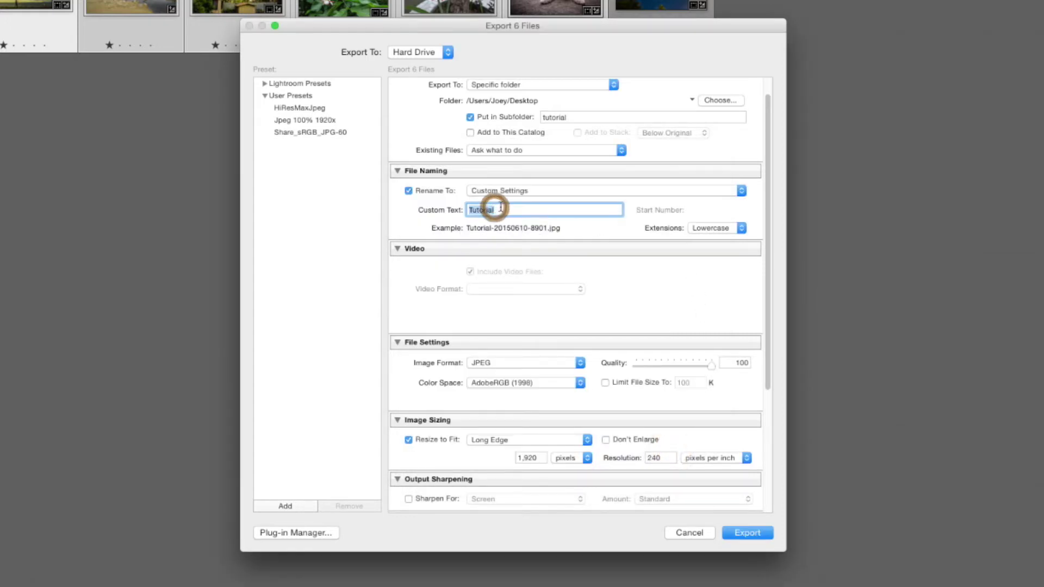
type("Exodi")
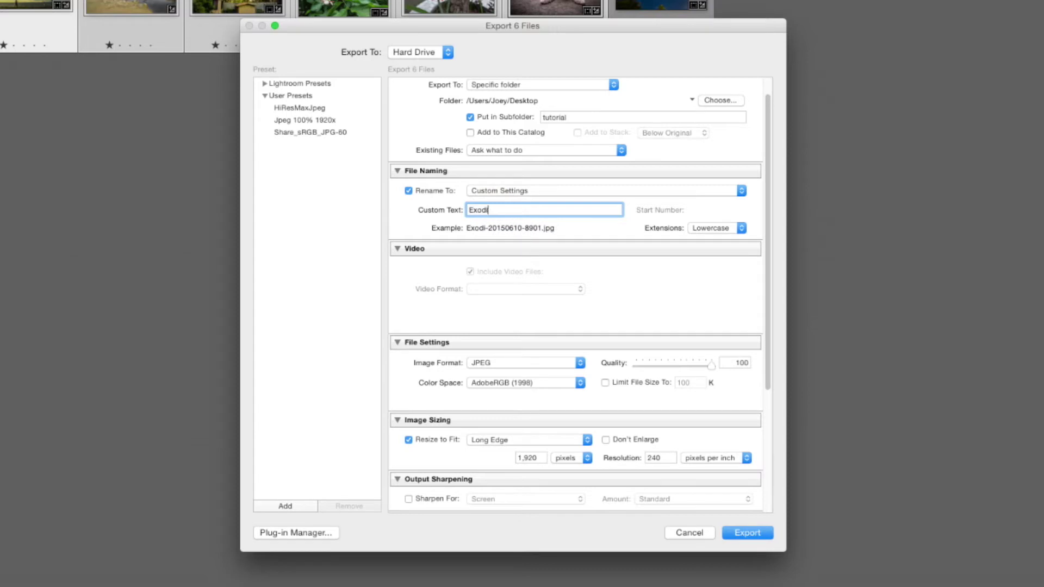
type("st Phtoograph")
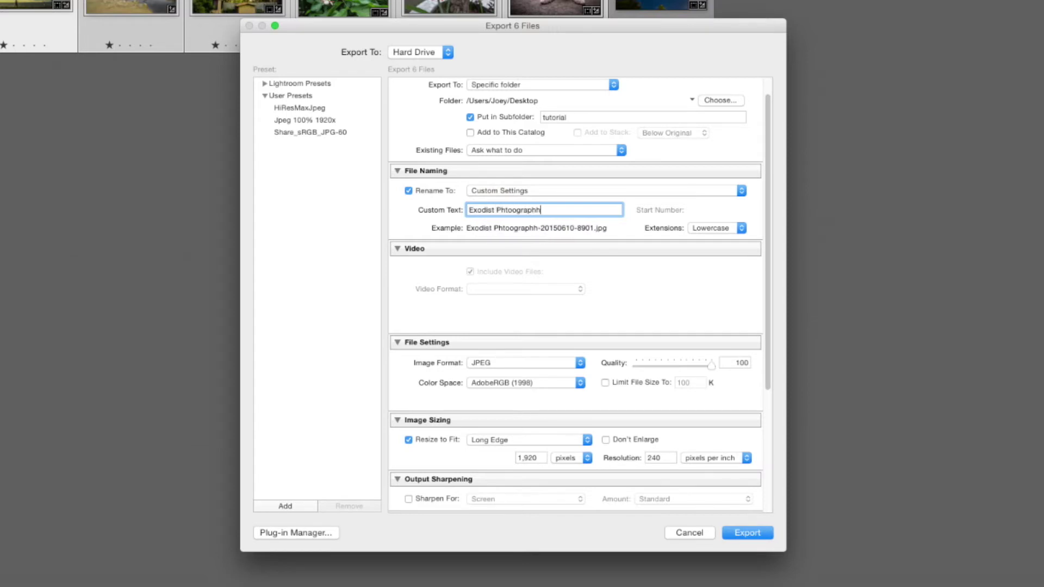
type("y")
Try a wedding title as the custom text, erase it and restore "Tutorial" as the custom text
left_click_drag(542, 209, 460, 204)
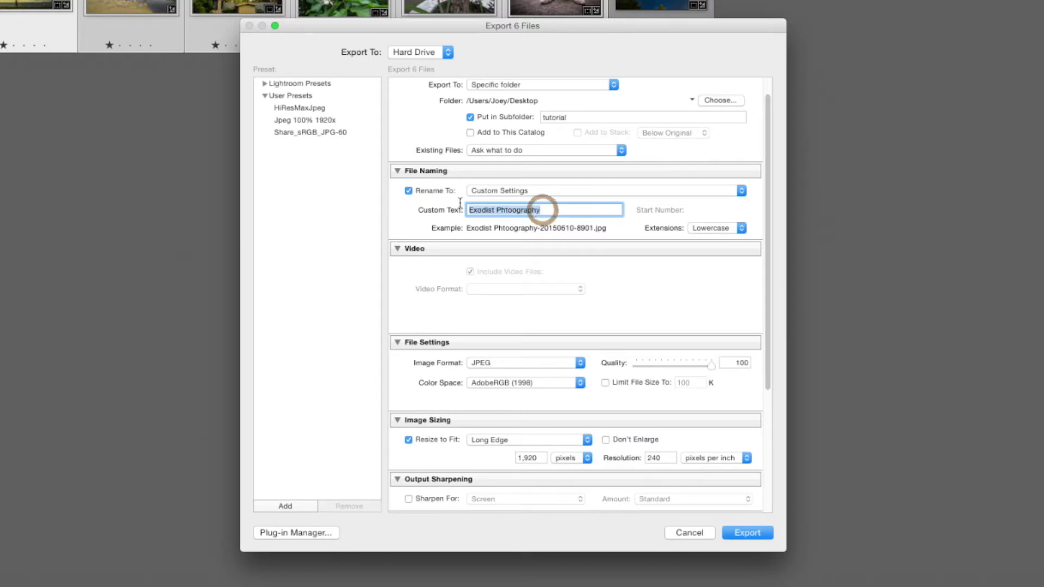
type("We")
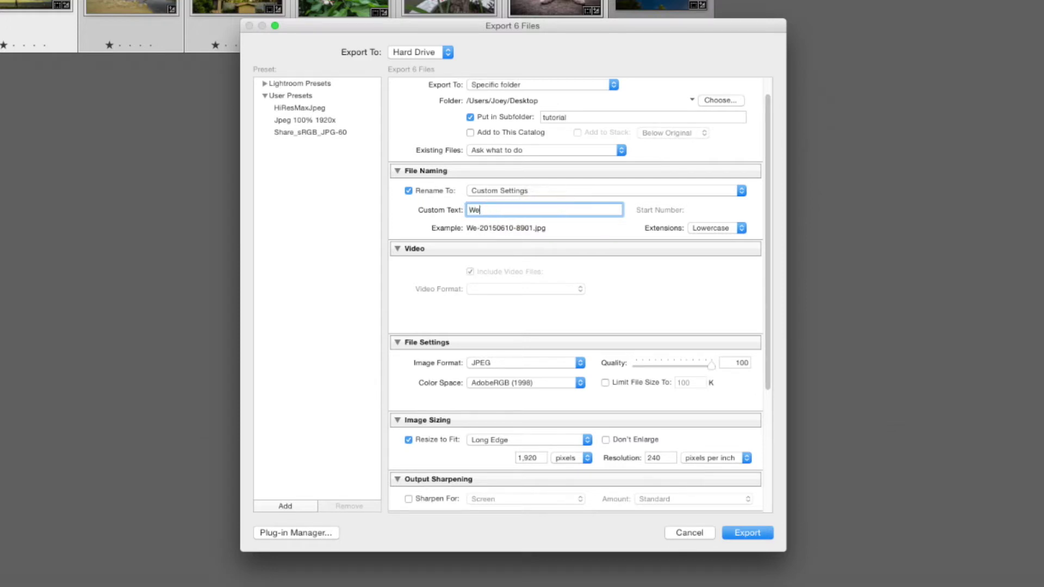
type("dding At Bens")
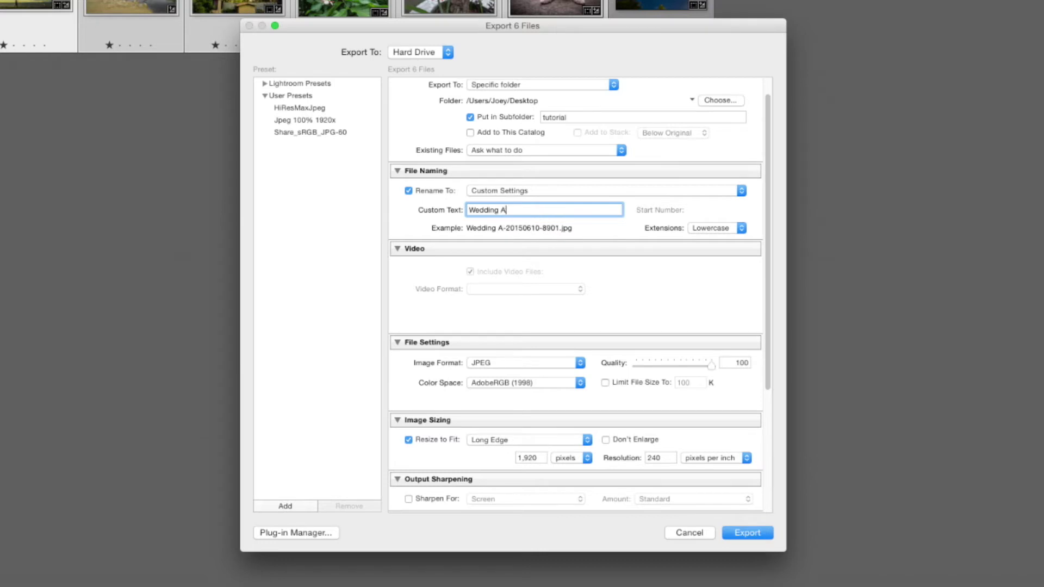
key("BackSpace")
key("BackSpace")
key("BackSpace")
key("BackSpace")
key("BackSpace")
key("BackSpace")
key("BackSpace")
key("BackSpace")
key("BackSpace")
key("BackSpace")
key("BackSpace")
key("BackSpace")
key("BackSpace")
key("BackSpace")
key("BackSpace")
type("Tutorial")
Collapse the Video section of the export settings
scroll(627, 391, "down", 2)
scroll(628, 393, "down", 3)
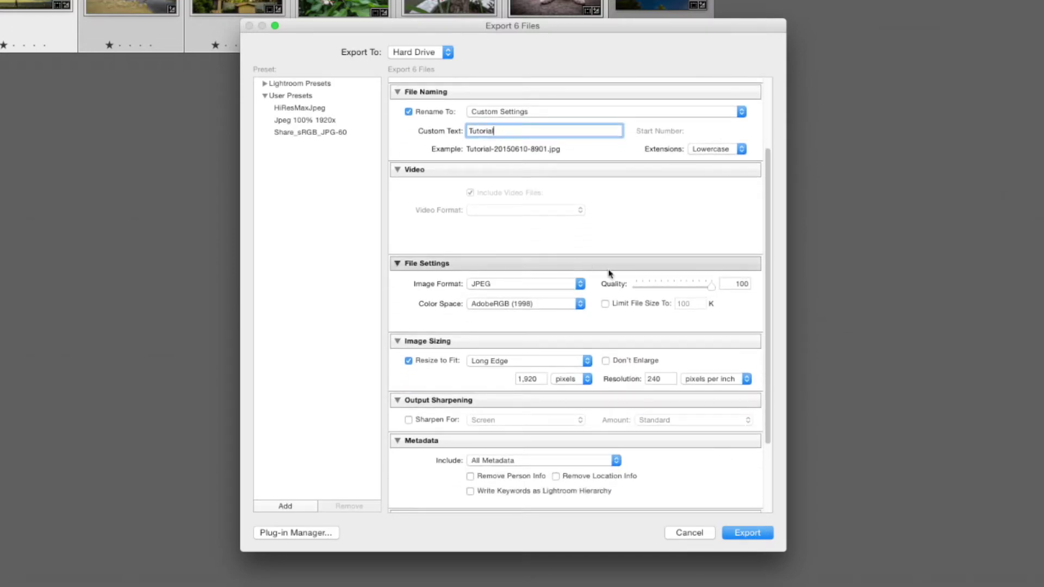
scroll(617, 280, "down", 1)
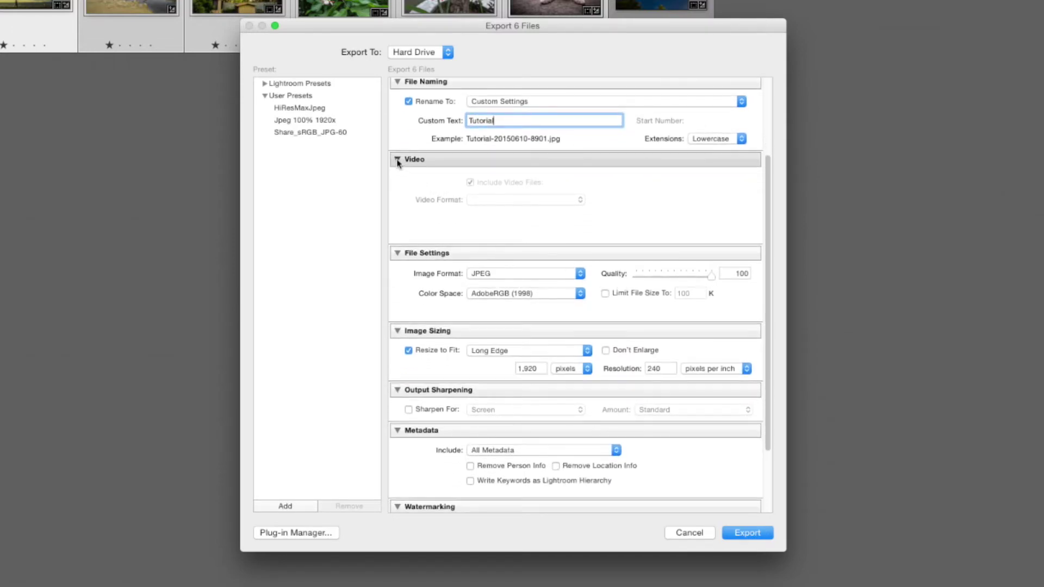
scroll(535, 282, "up", 5)
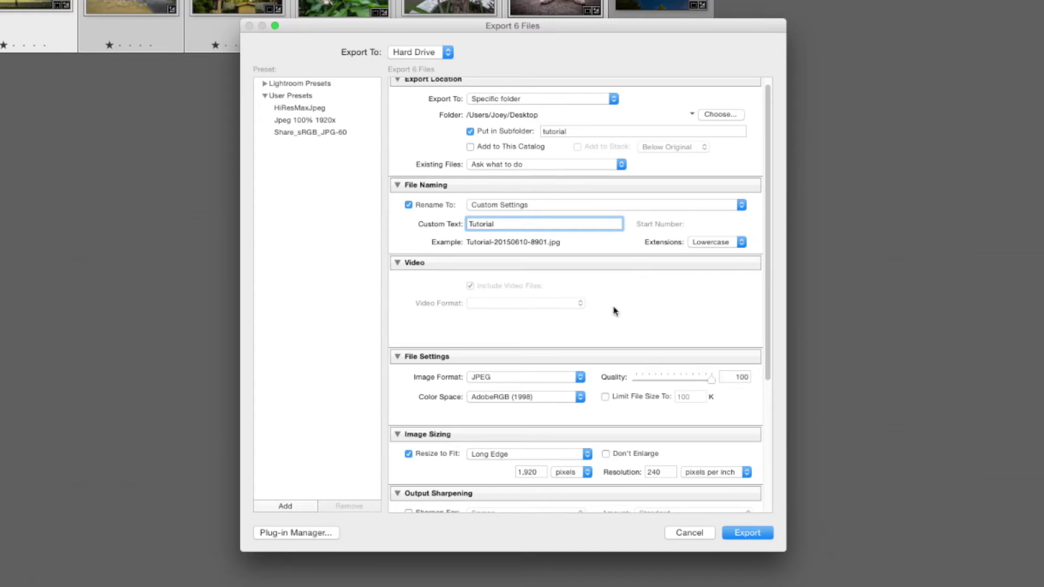
scroll(652, 328, "down", 3)
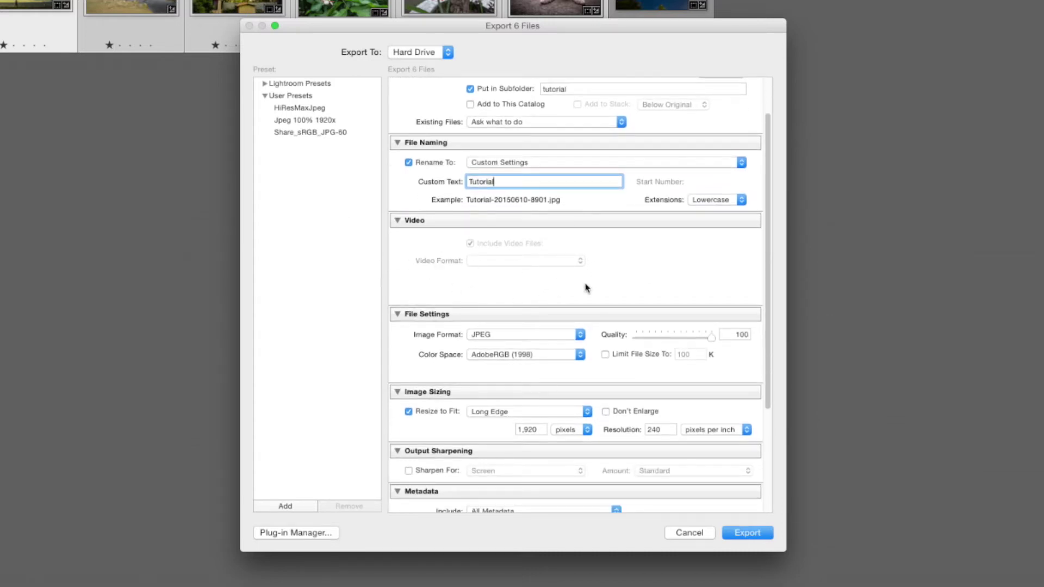
scroll(628, 280, "down", 4)
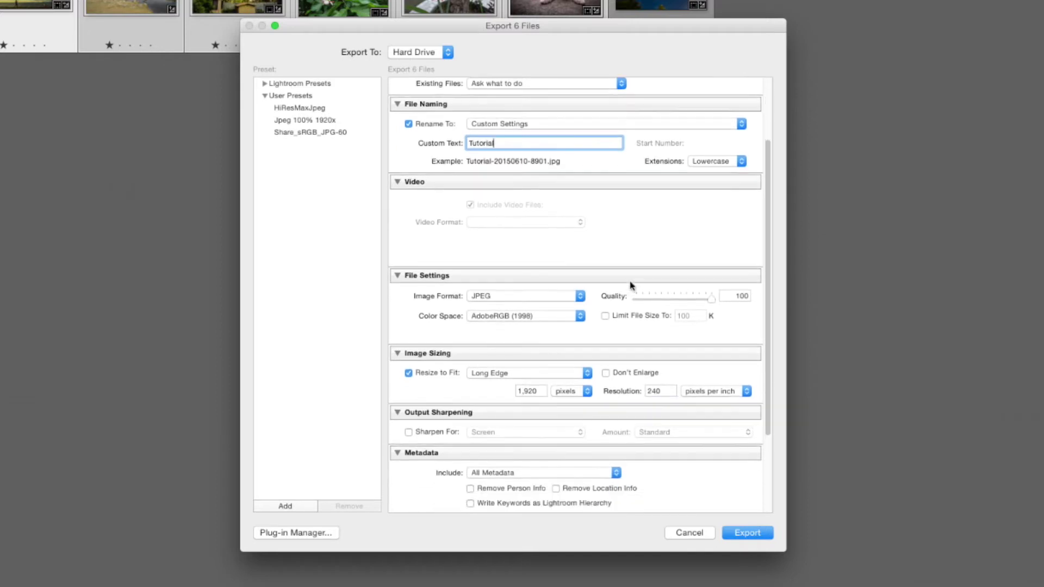
scroll(628, 286, "down", 4)
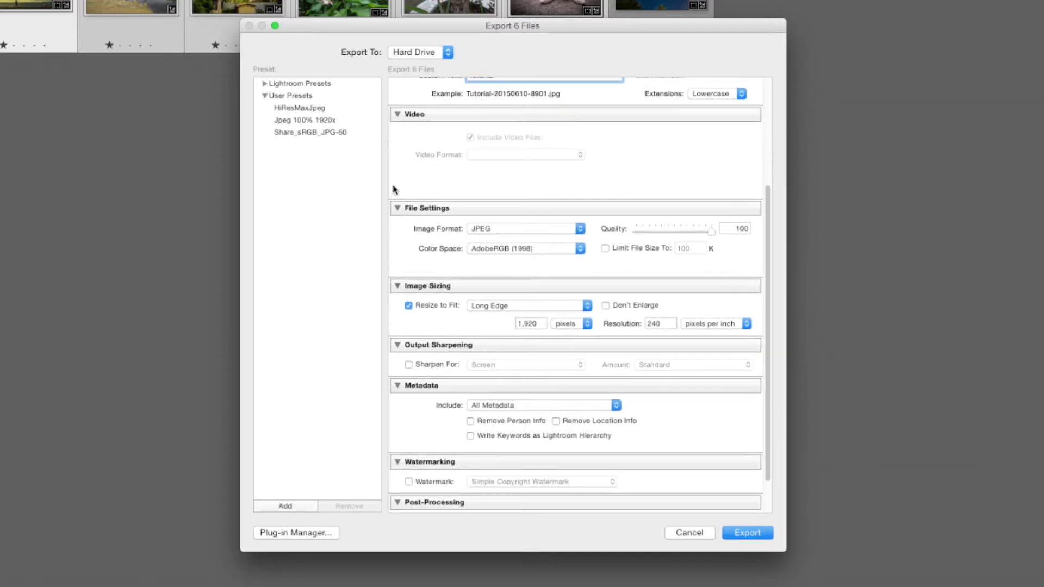
left_click(397, 116)
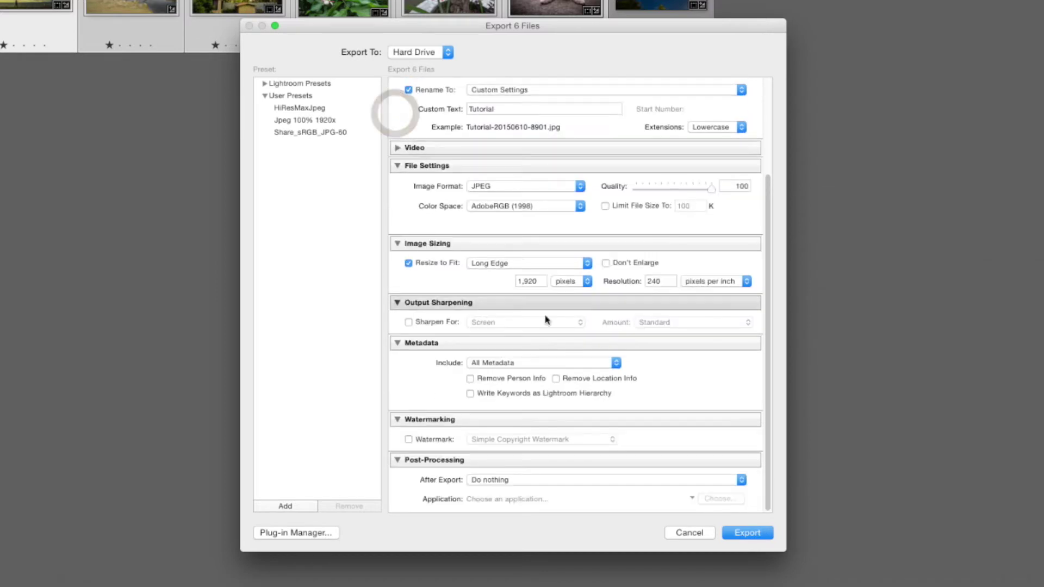
Review the available image formats in File Settings, keeping JPEG selected
left_click(580, 187)
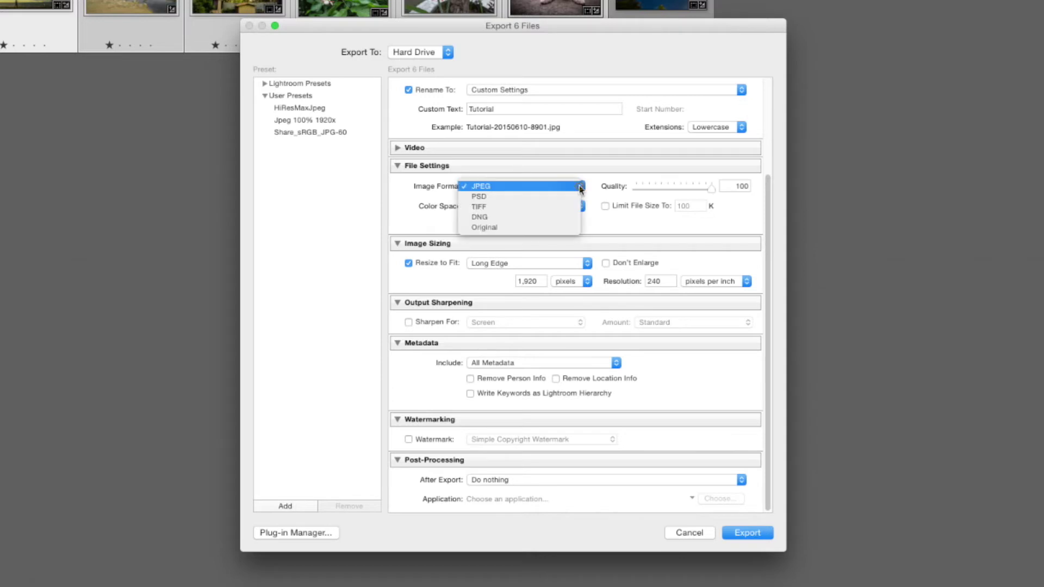
left_click(402, 210)
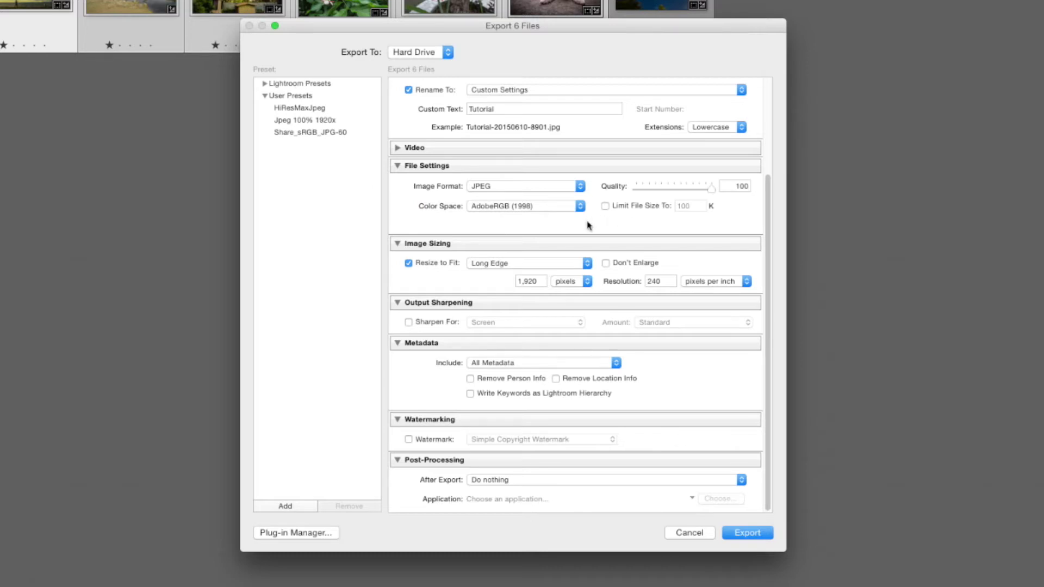
left_click(573, 188)
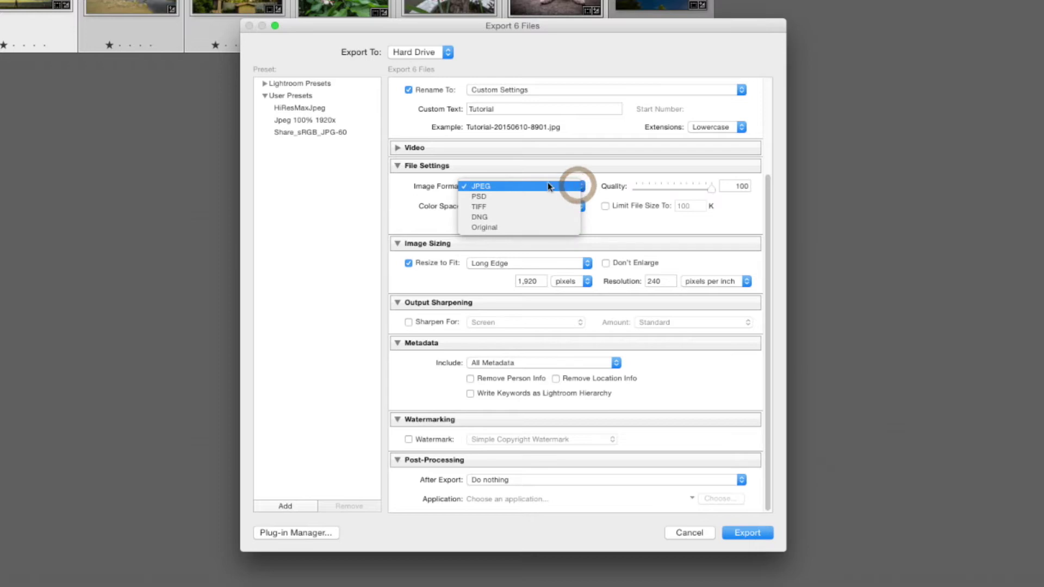
left_click(509, 189)
left_click(577, 221)
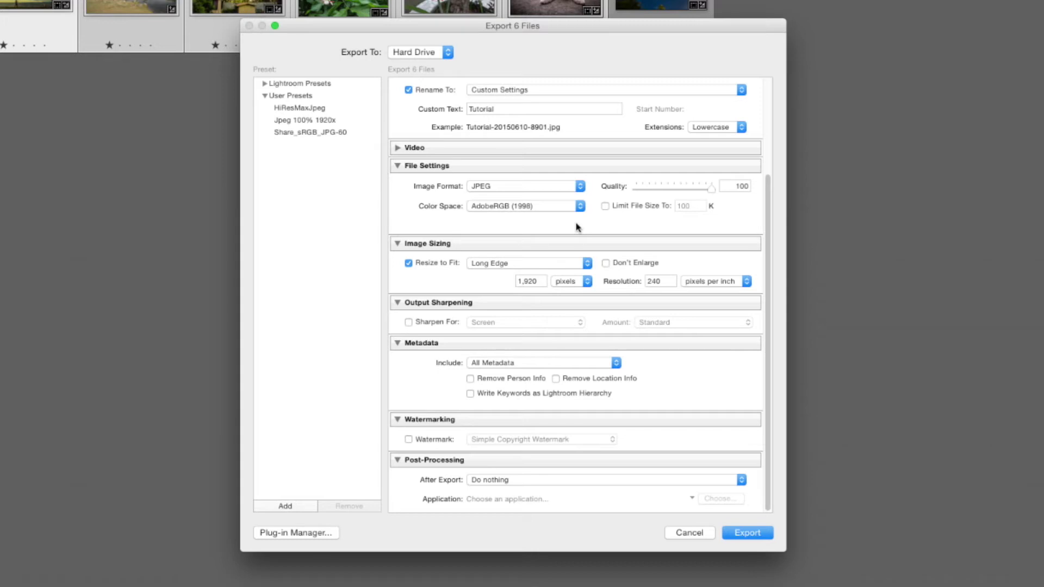
Switch the image format to TIFF, try a bit depth of 8 bits/component and set it back to 16 bits/component
left_click(580, 187)
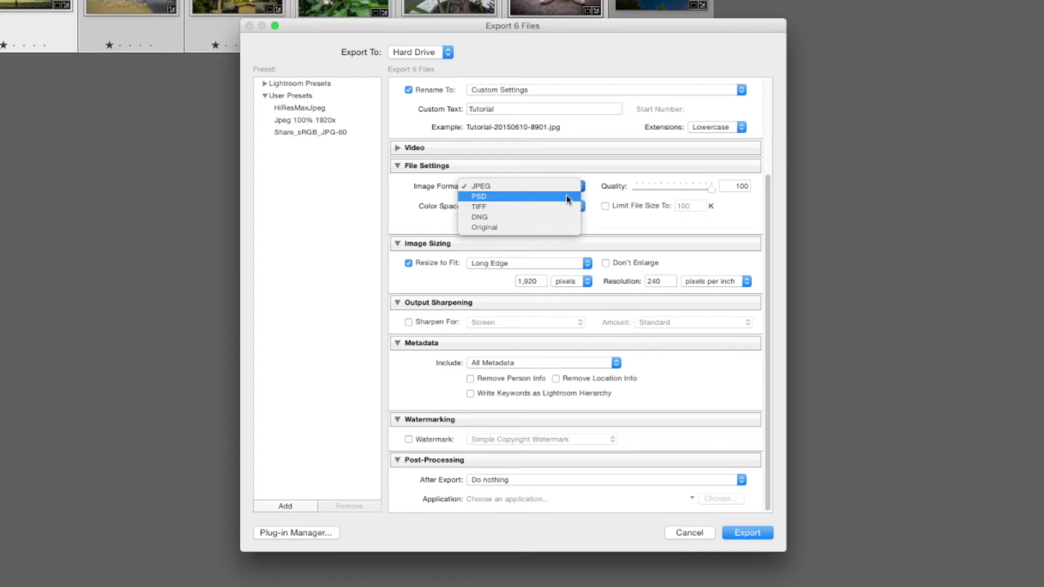
left_click(565, 207)
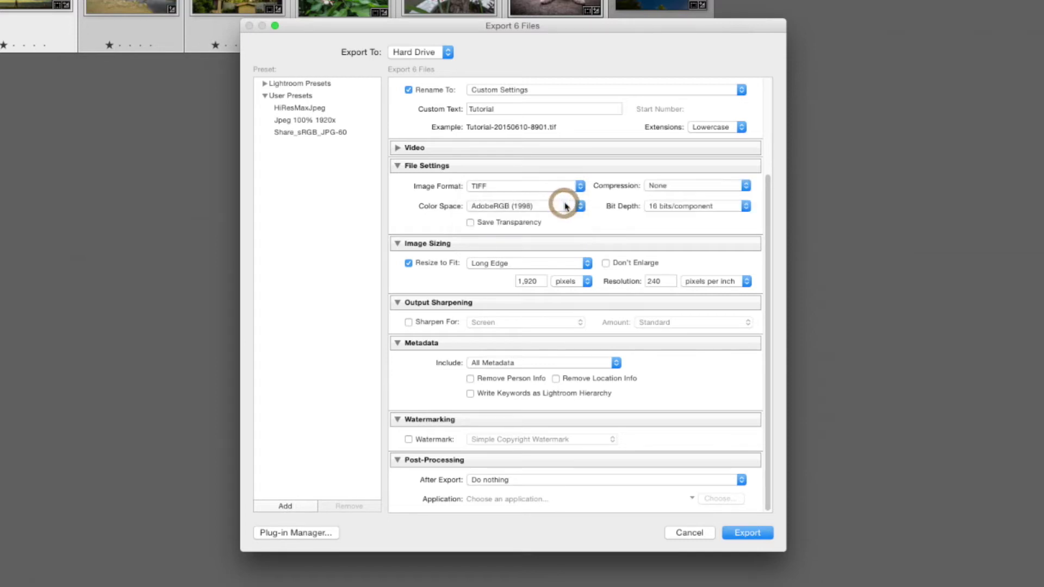
left_click(678, 212)
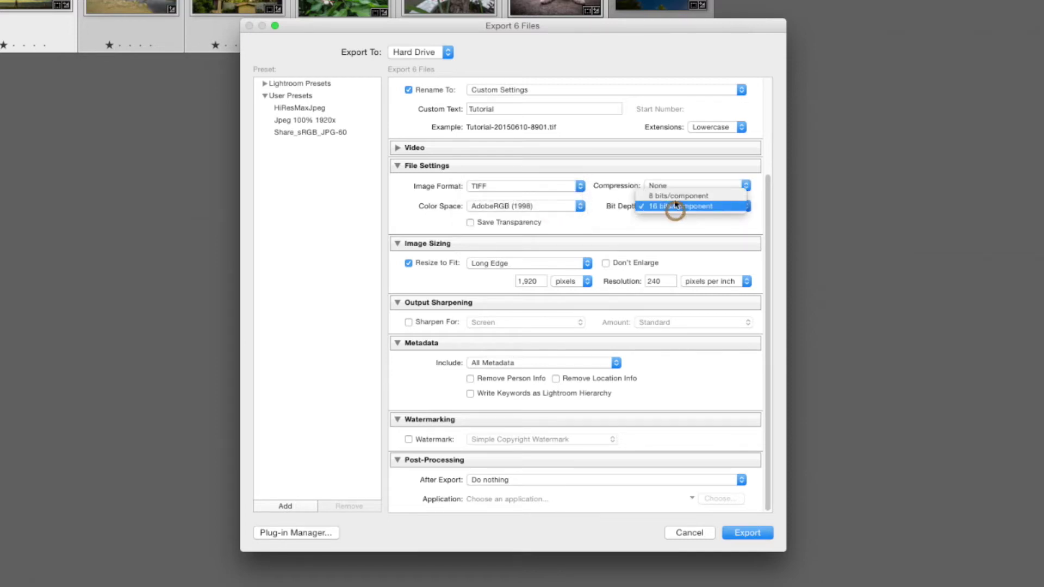
left_click(676, 196)
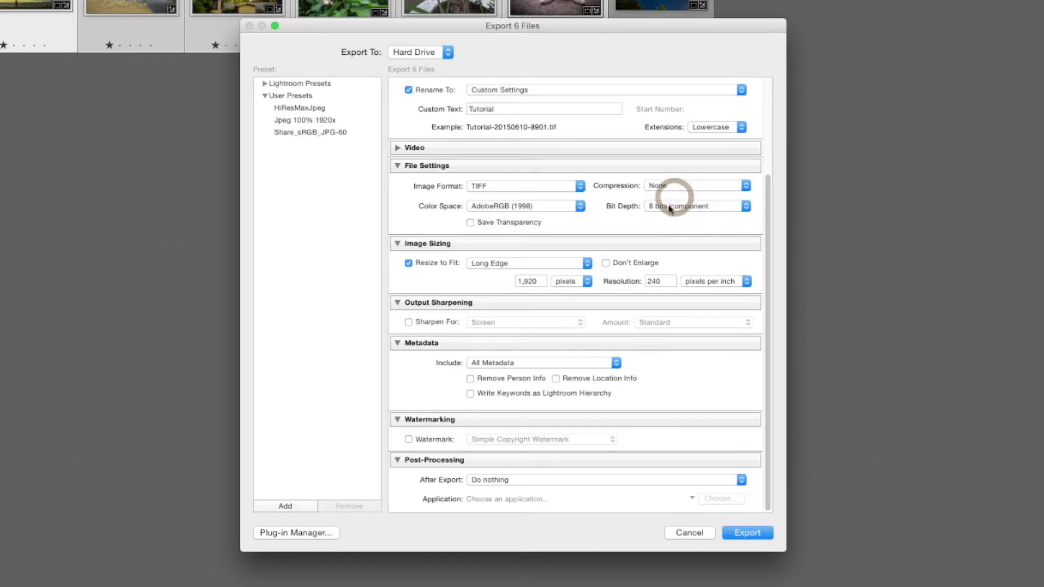
left_click(670, 209)
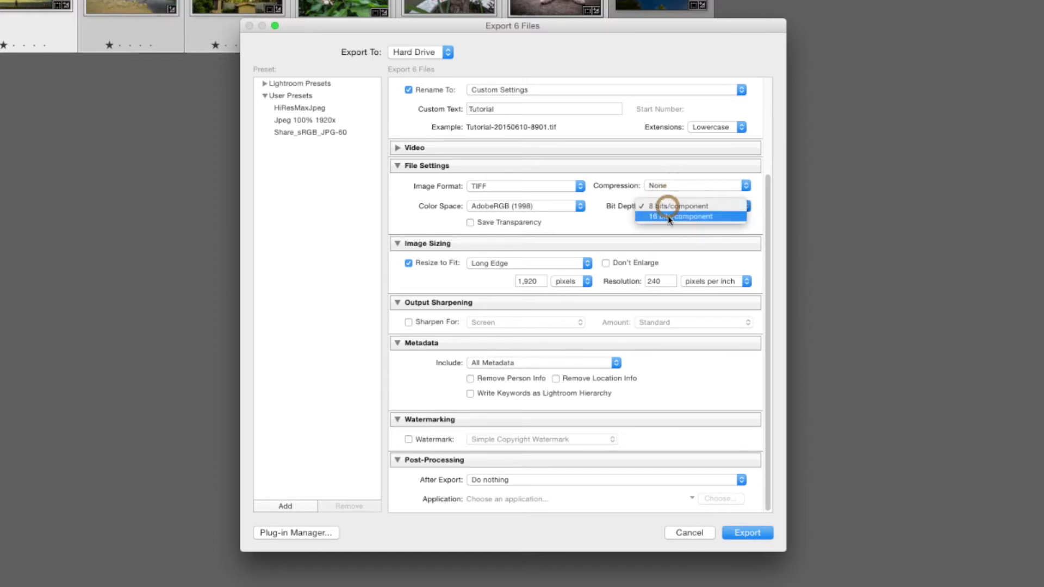
left_click(668, 217)
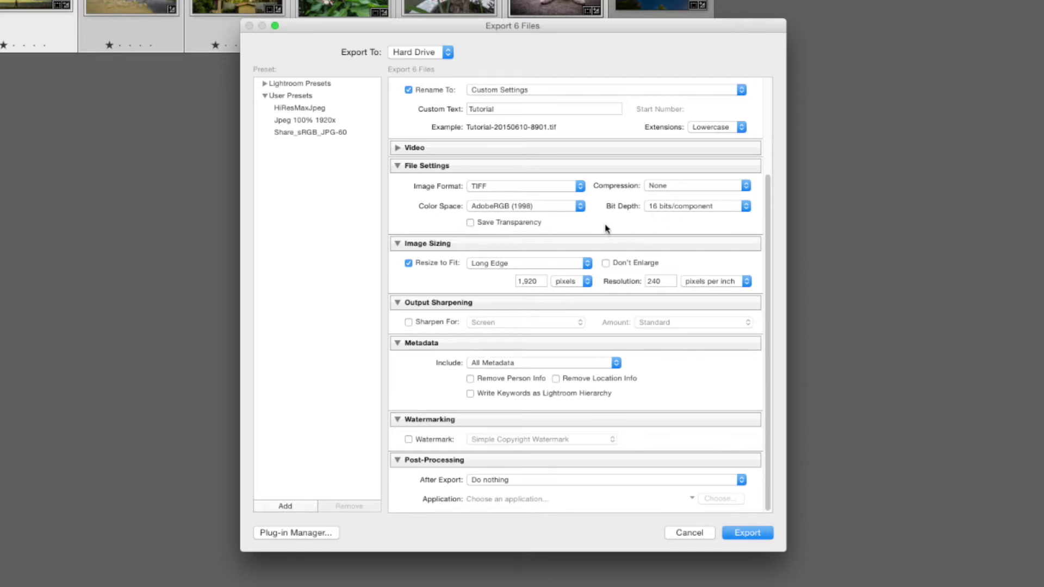
Try ZIP compression for the TIFF export and set the compression back to None
left_click(677, 187)
left_click(679, 187)
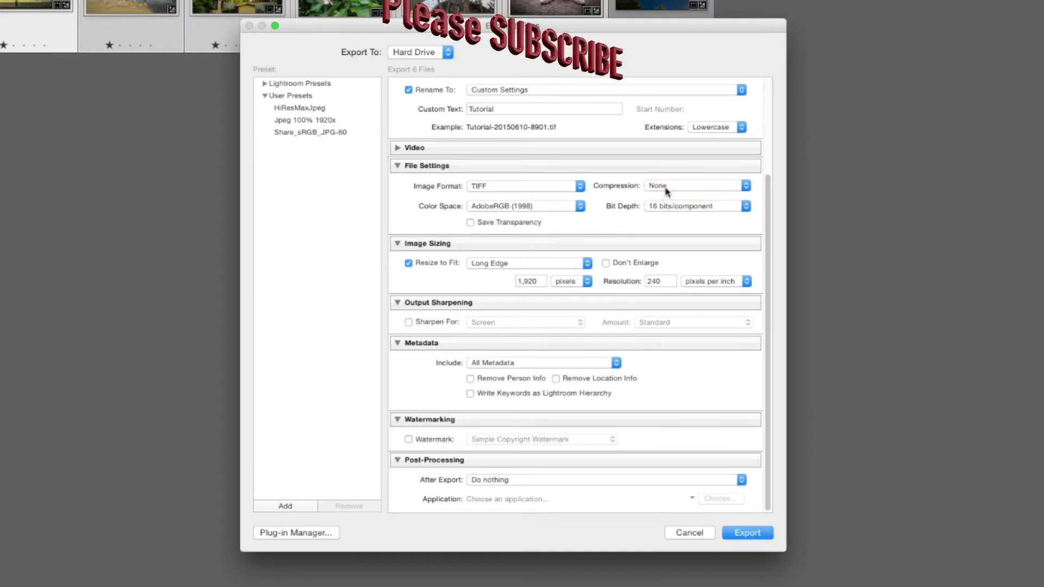
left_click(680, 188)
left_click(679, 195)
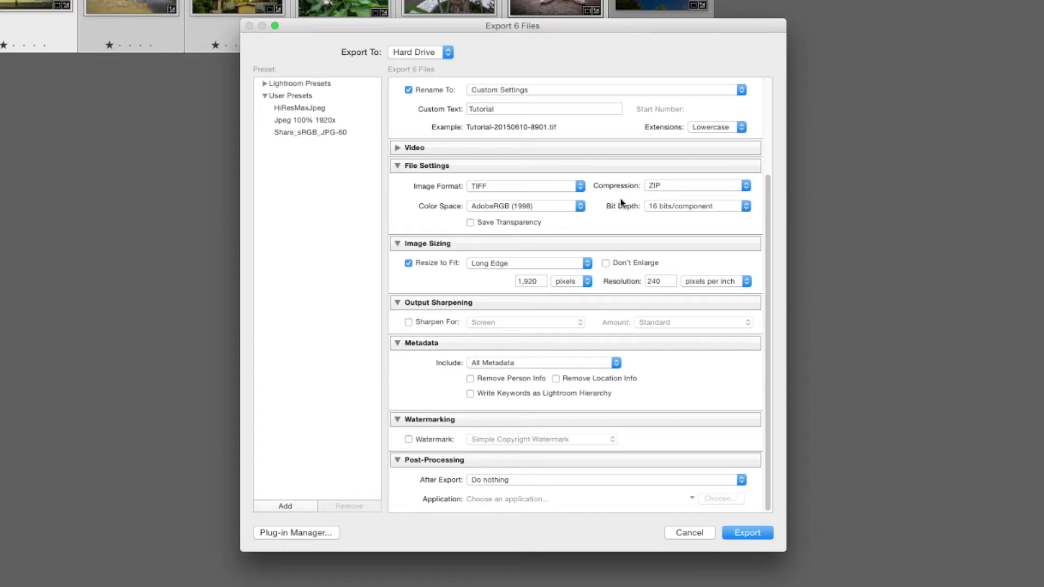
left_click(658, 187)
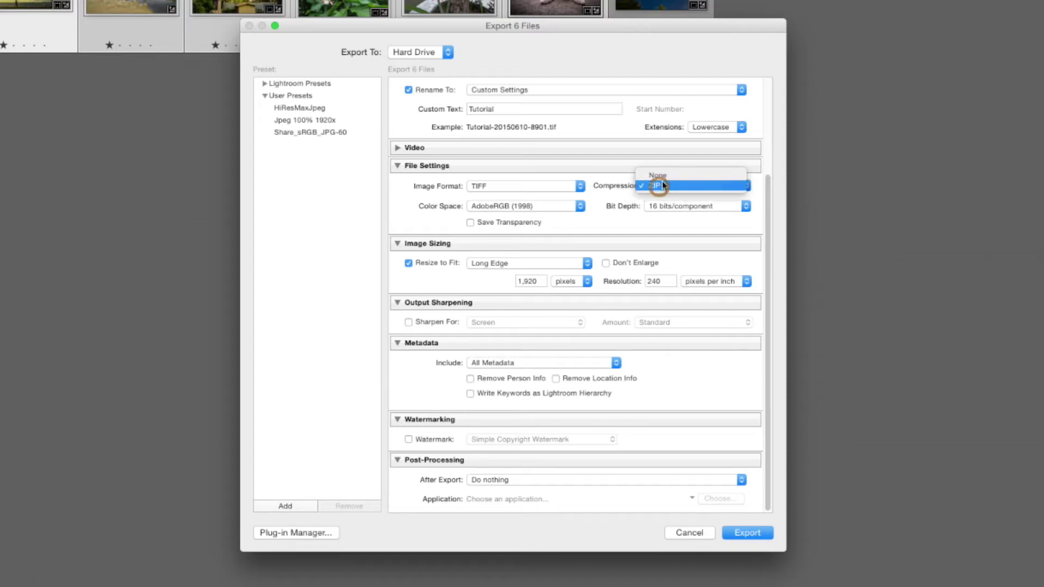
left_click(659, 175)
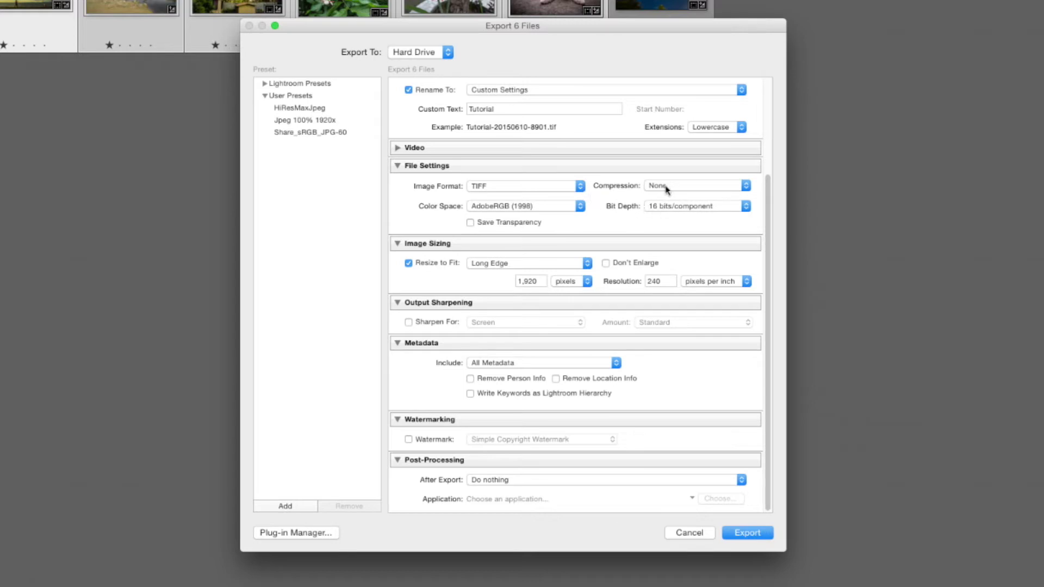
Try PSD as the image format and inspect its bit depth options, keeping 16 bits/component
left_click(579, 186)
left_click(573, 176)
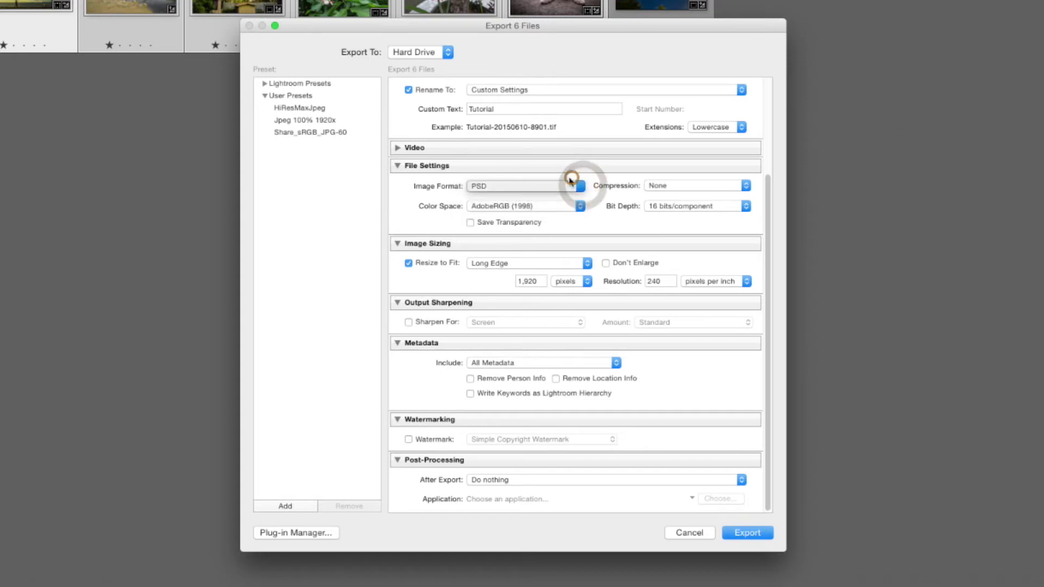
left_click(655, 207)
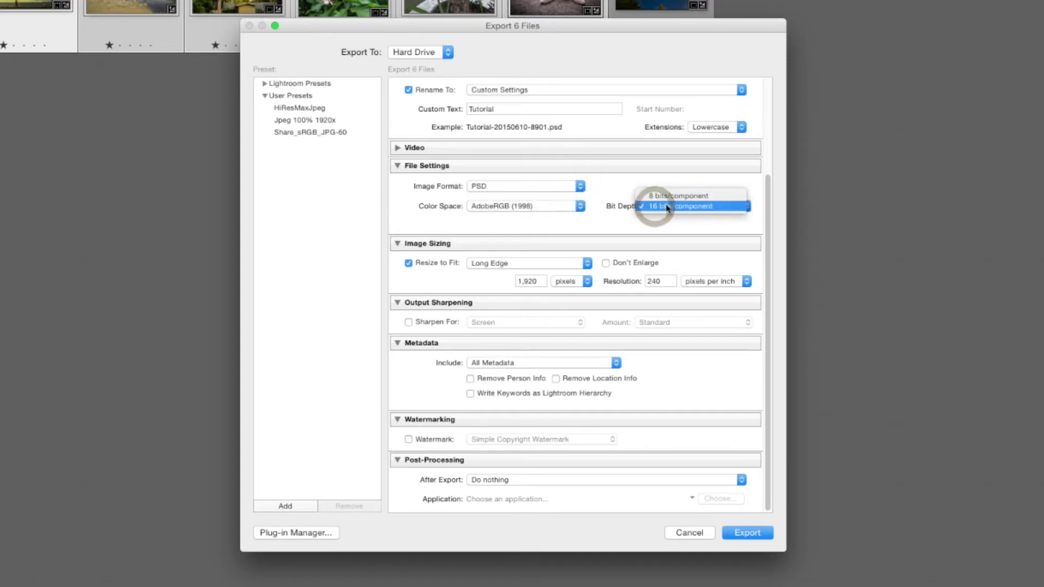
left_click(609, 224)
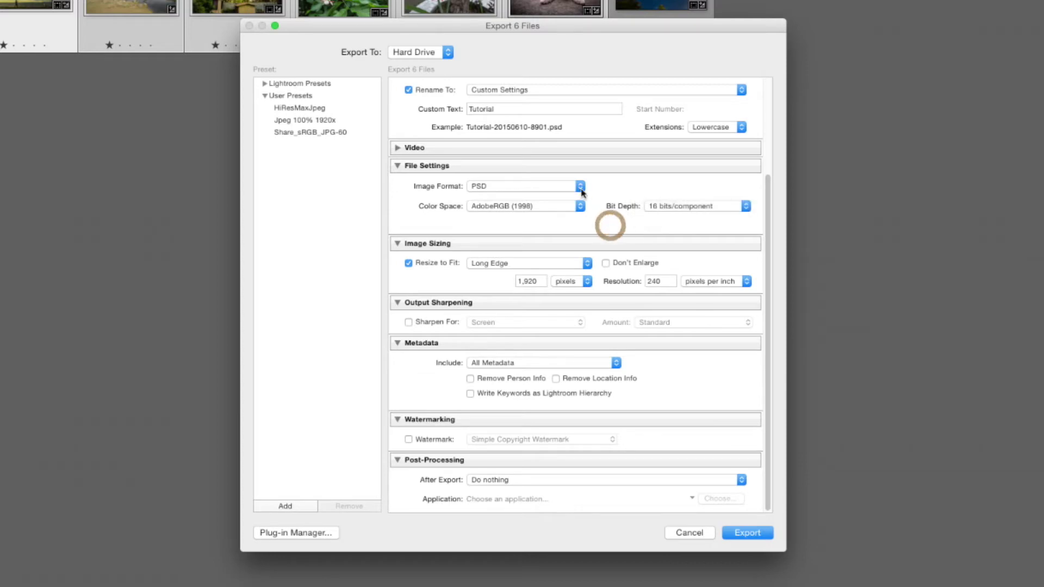
Set the image format of the export to DNG
left_click(580, 186)
left_click(566, 204)
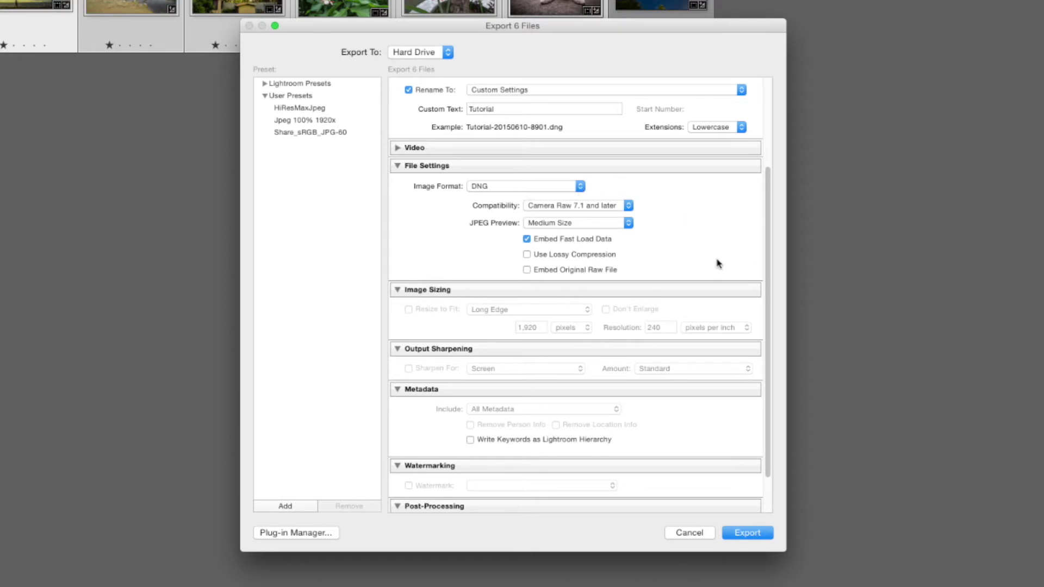
Try Use Lossy Compression for the DNG export and turn it off again, keeping DNG as the image format
left_click(580, 187)
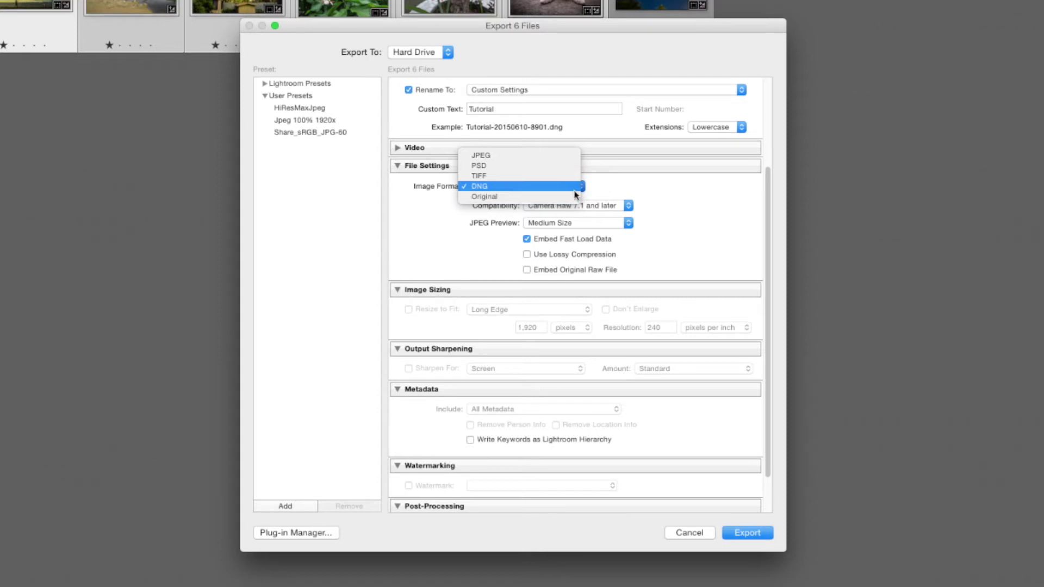
left_click(668, 209)
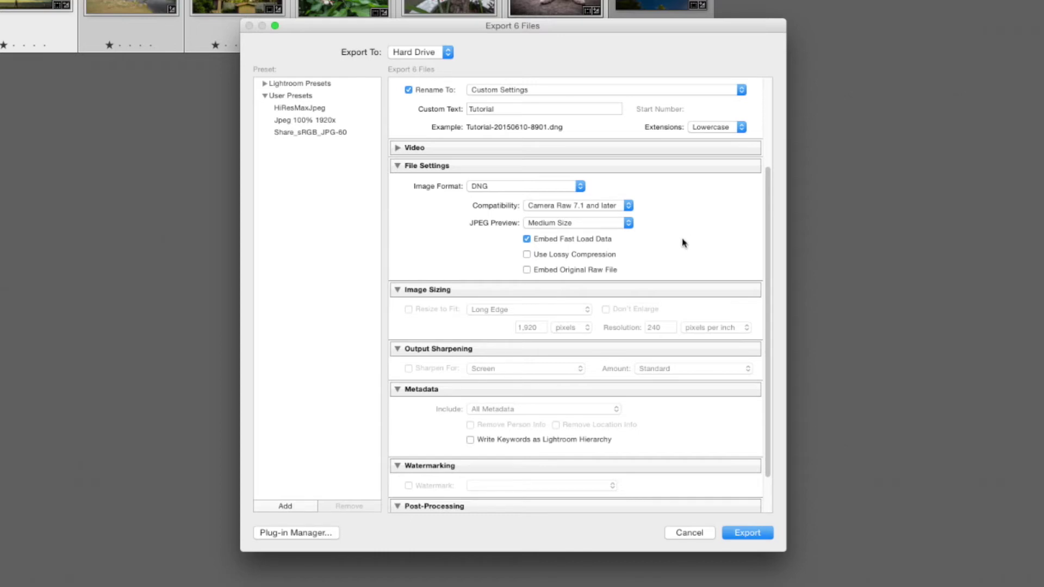
left_click(580, 186)
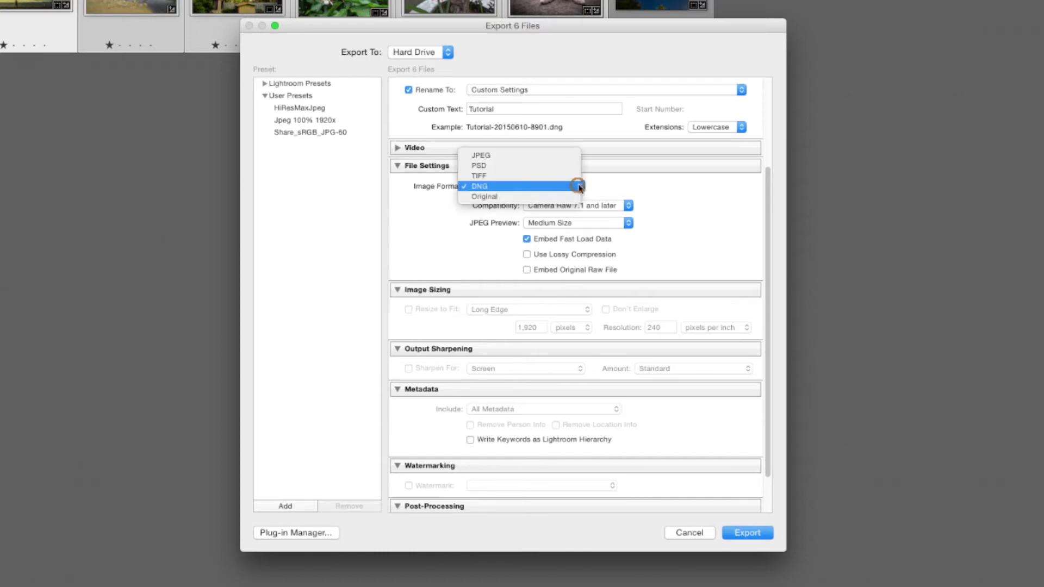
left_click(673, 223)
left_click(527, 254)
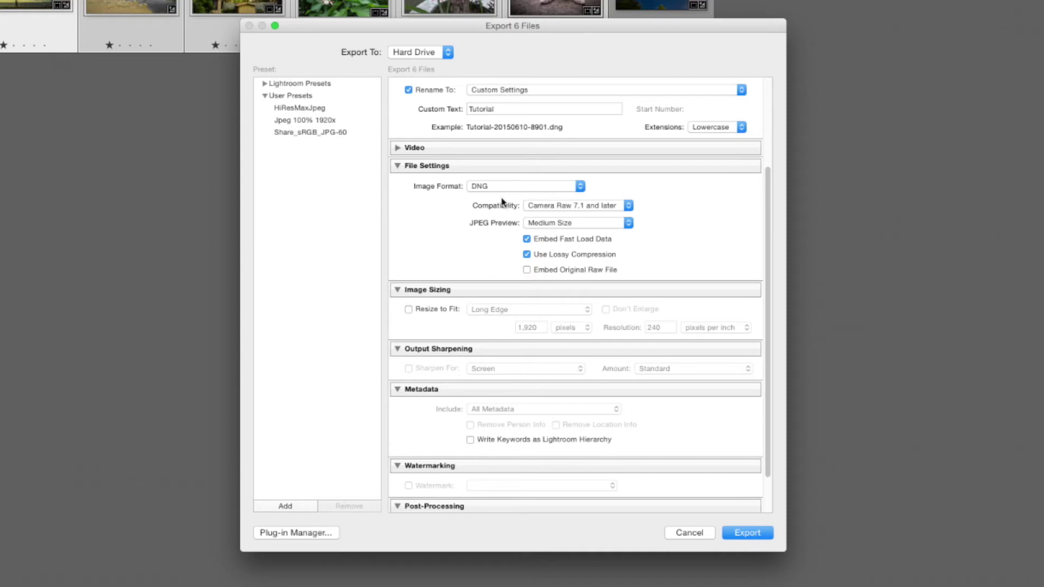
left_click(527, 254)
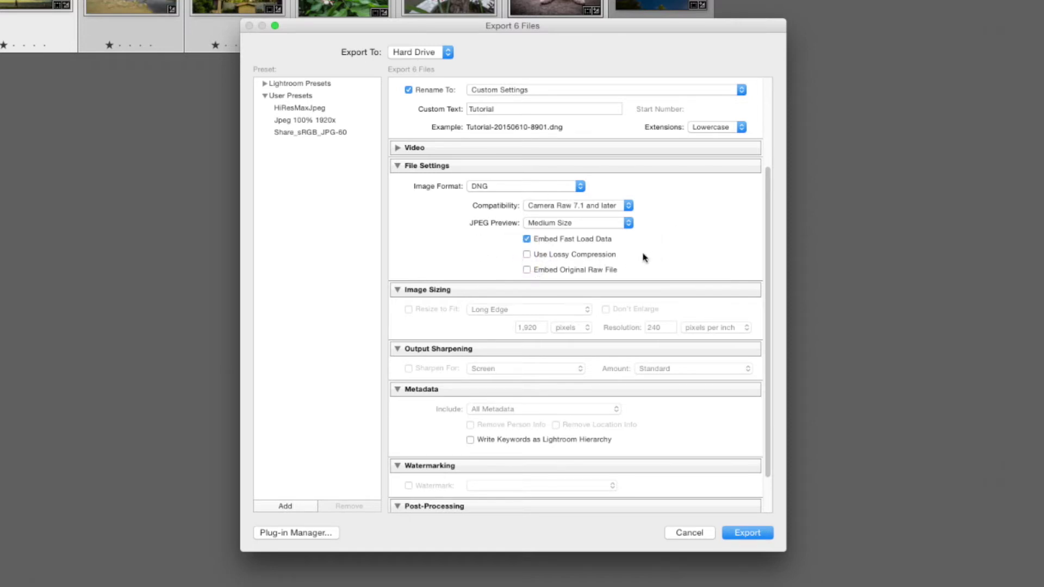
Switch the image format from DNG to TIFF and on to JPEG, and set the JPEG quality to 60
left_click(580, 186)
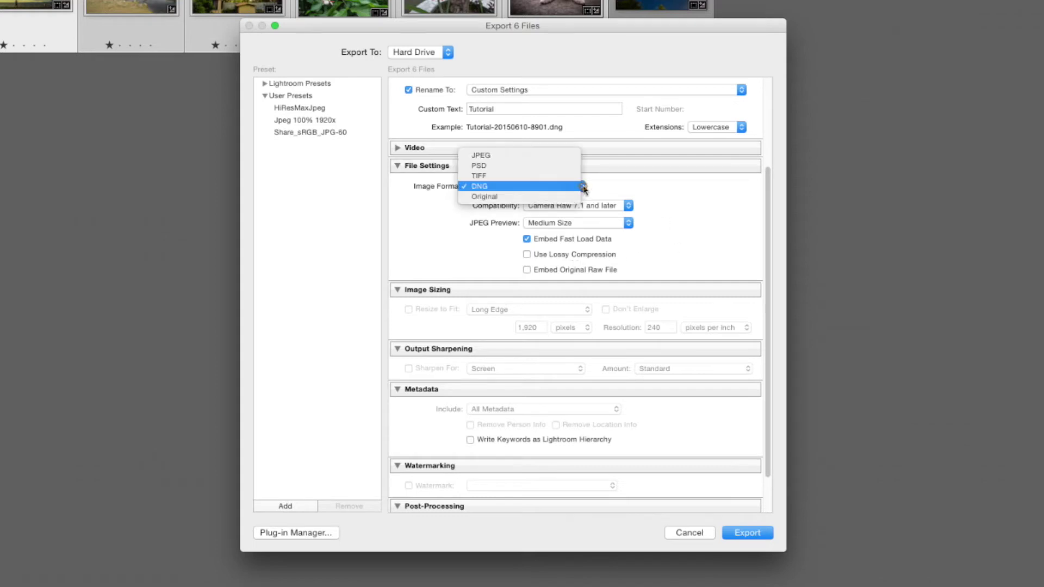
left_click(565, 176)
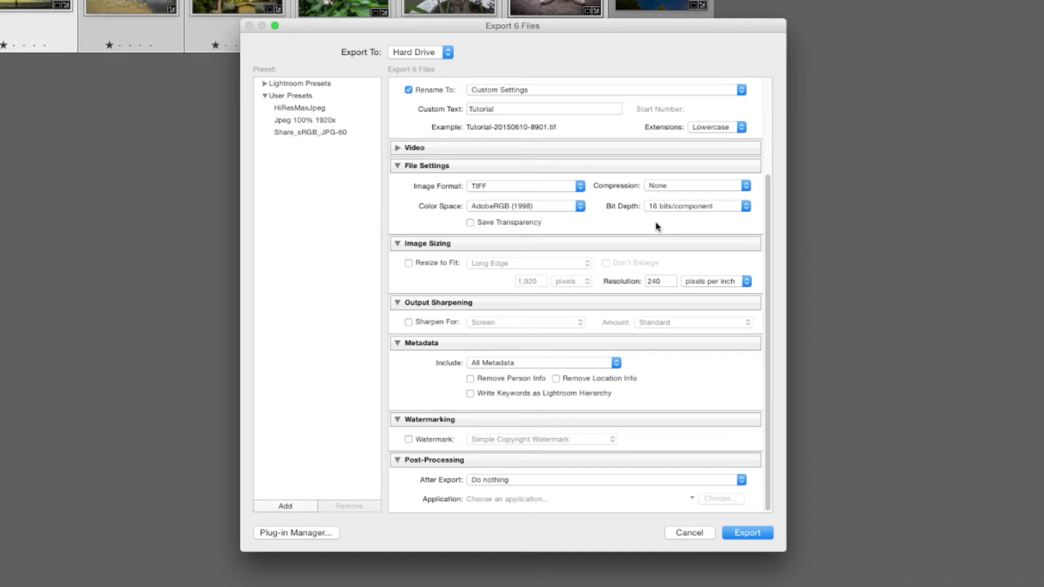
left_click(580, 186)
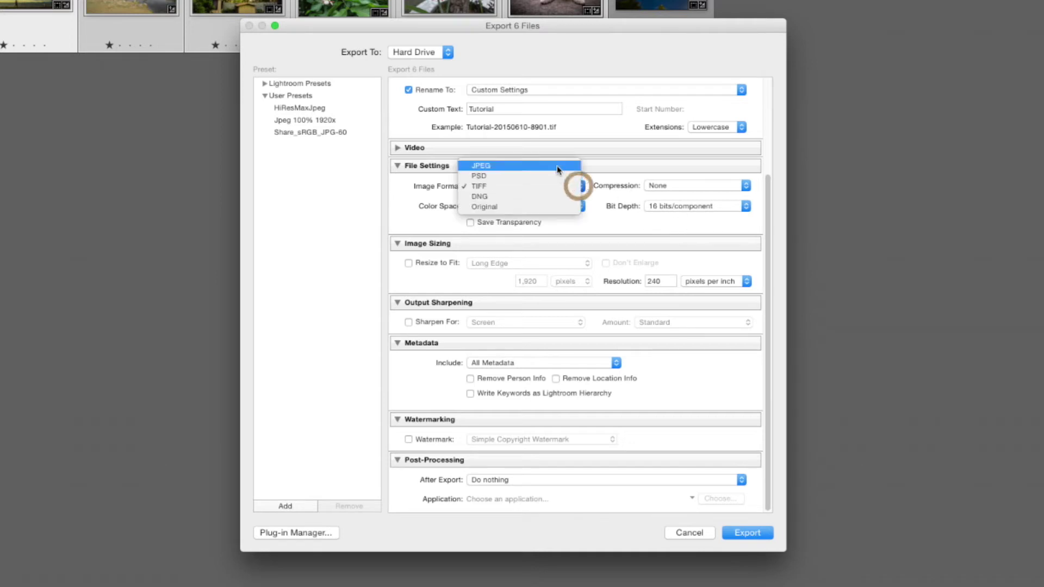
left_click(557, 165)
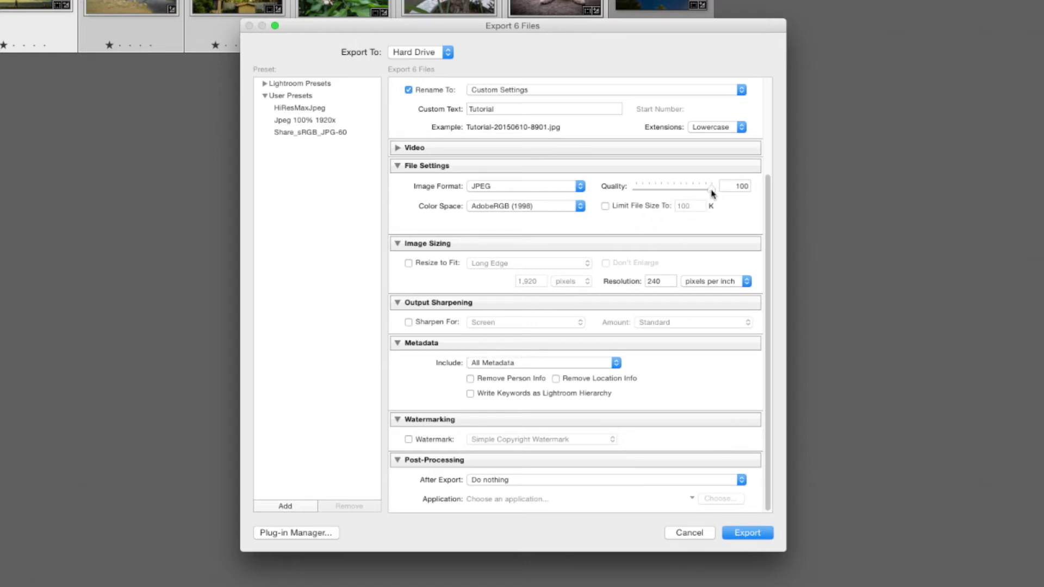
left_click_drag(711, 190, 682, 189)
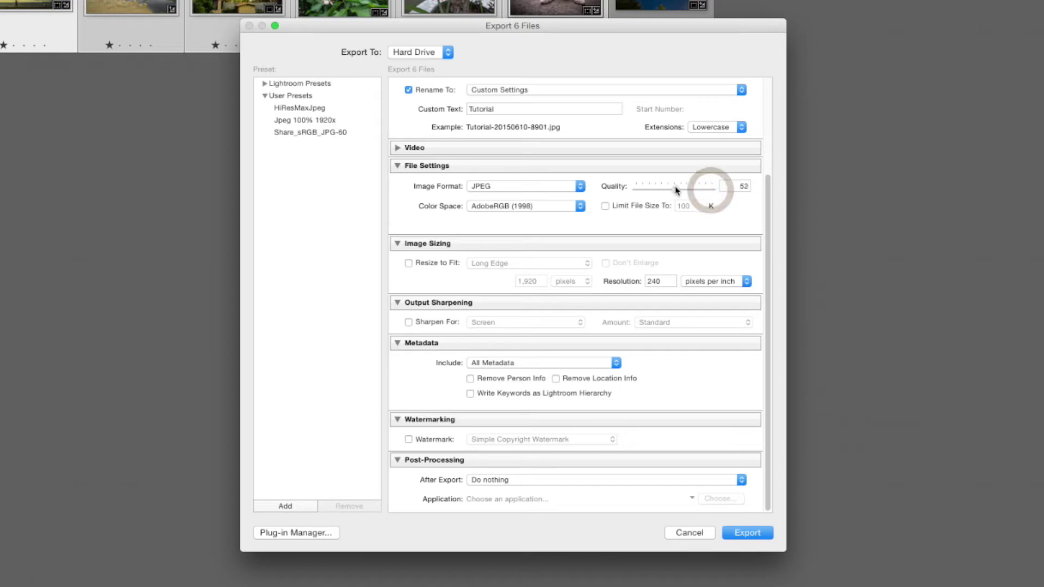
left_click_drag(682, 188, 675, 189)
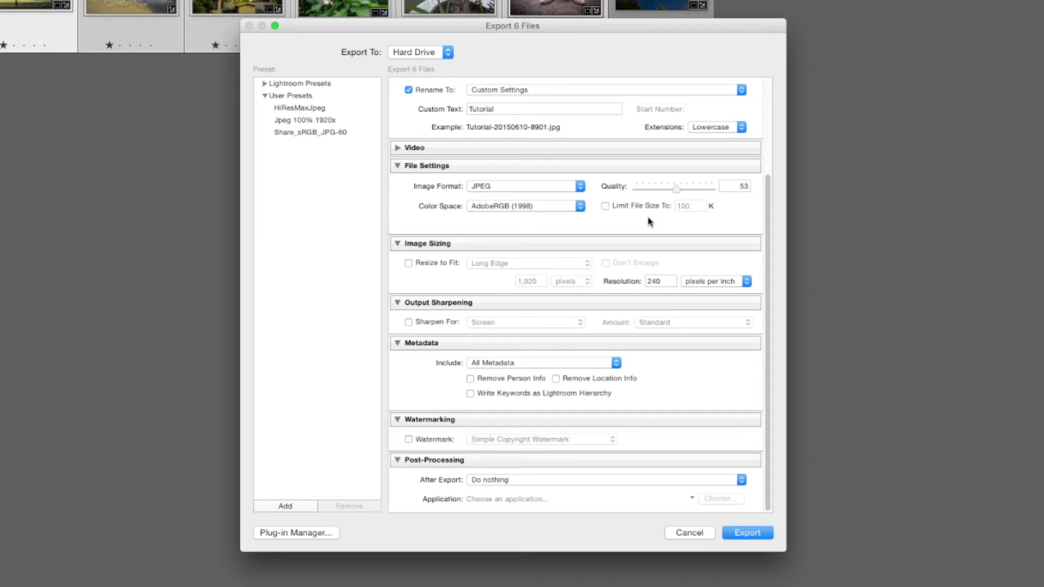
left_click_drag(676, 190, 681, 190)
Change the image format to TIFF, inspect its color space options and set the color space to sRGB
left_click(578, 188)
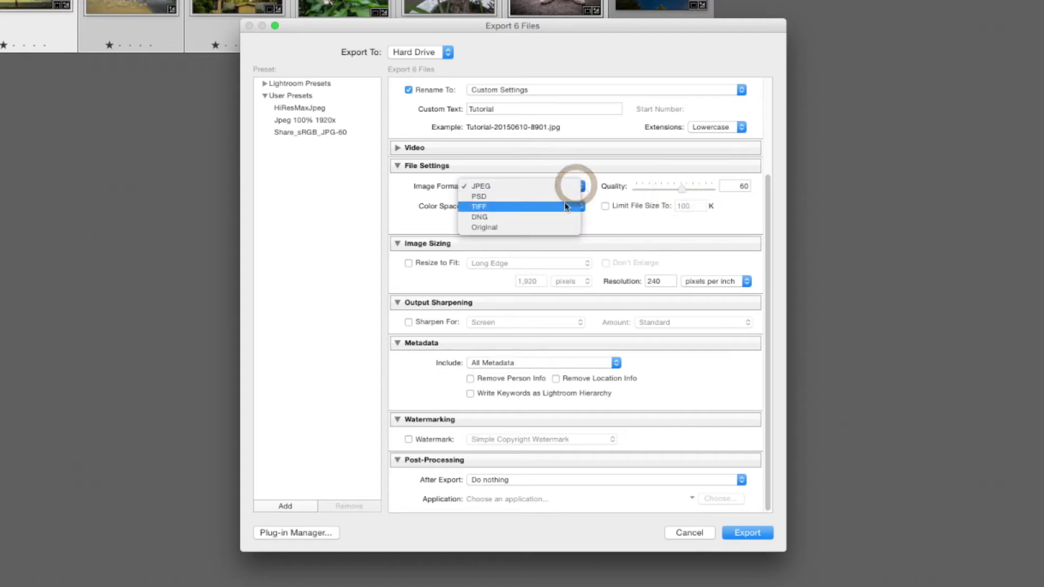
left_click(564, 205)
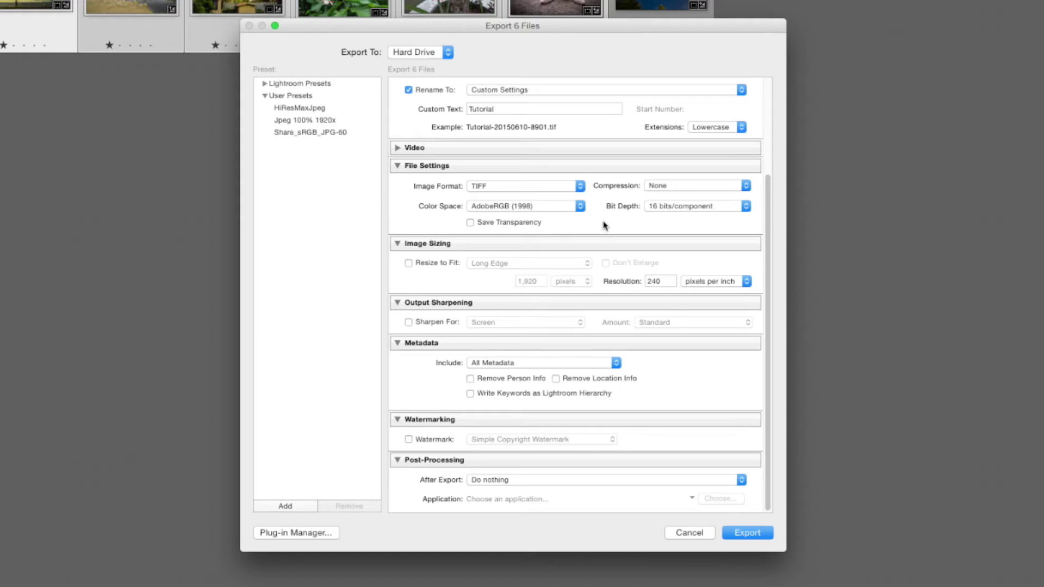
left_click(580, 206)
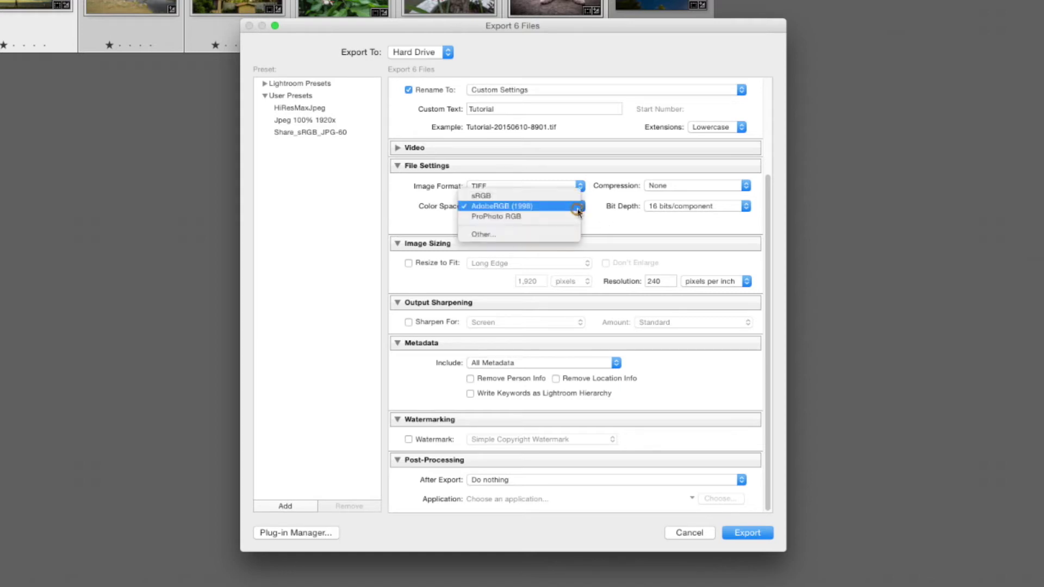
left_click(607, 229)
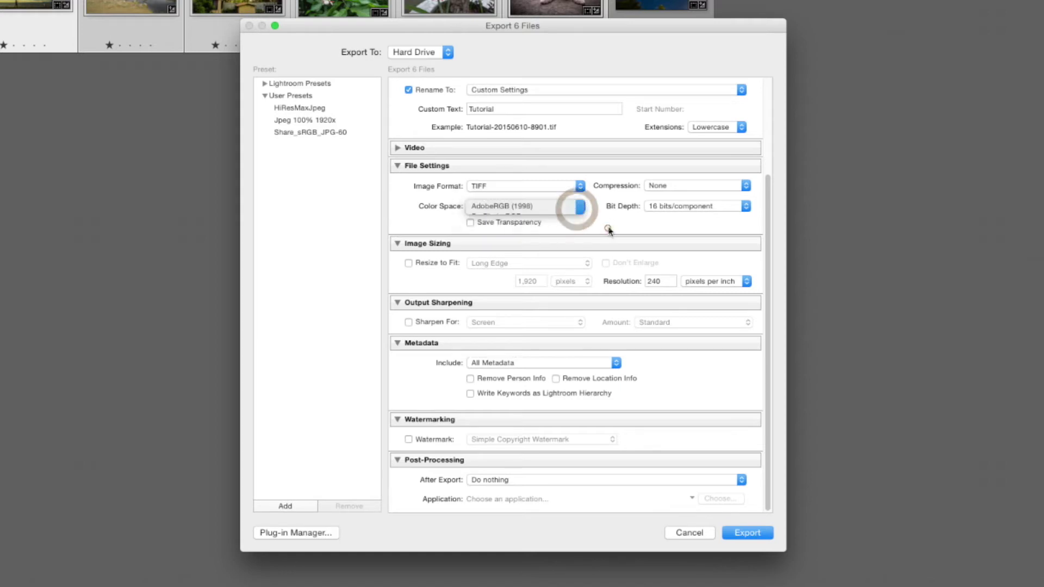
left_click(566, 206)
left_click(562, 203)
Return the image format to JPEG and set its color space to sRGB
left_click(566, 187)
left_click(565, 165)
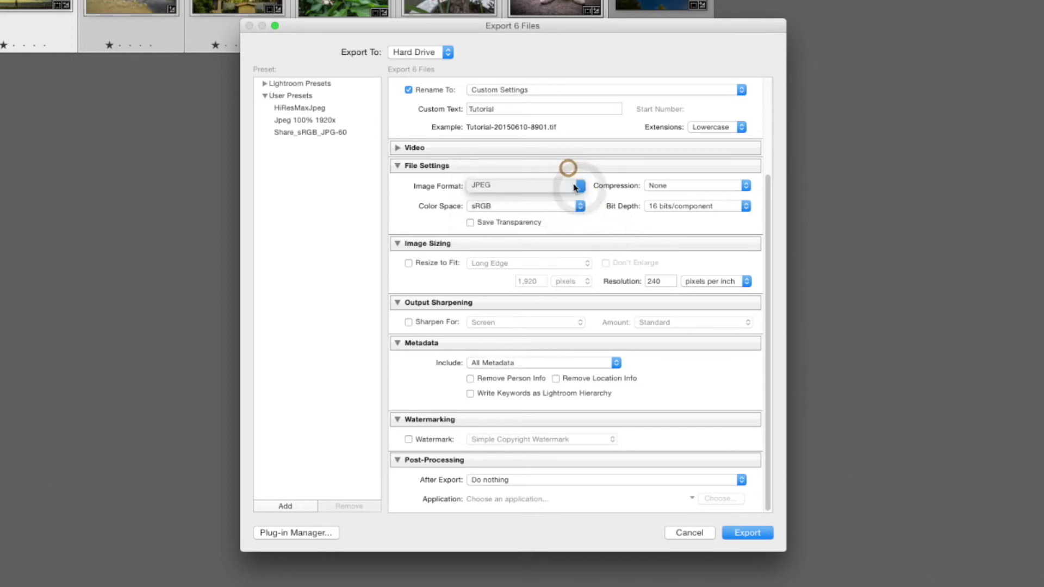
left_click(581, 207)
left_click(535, 196)
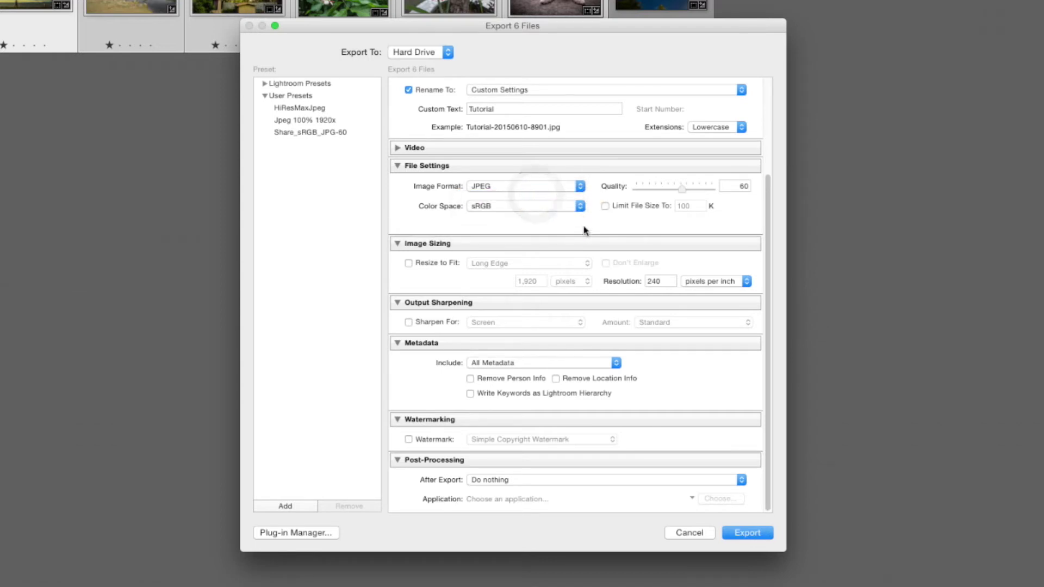
Alternate the JPEG color space between AdobeRGB (1998) and sRGB, leaving it on AdobeRGB (1998)
left_click(580, 206)
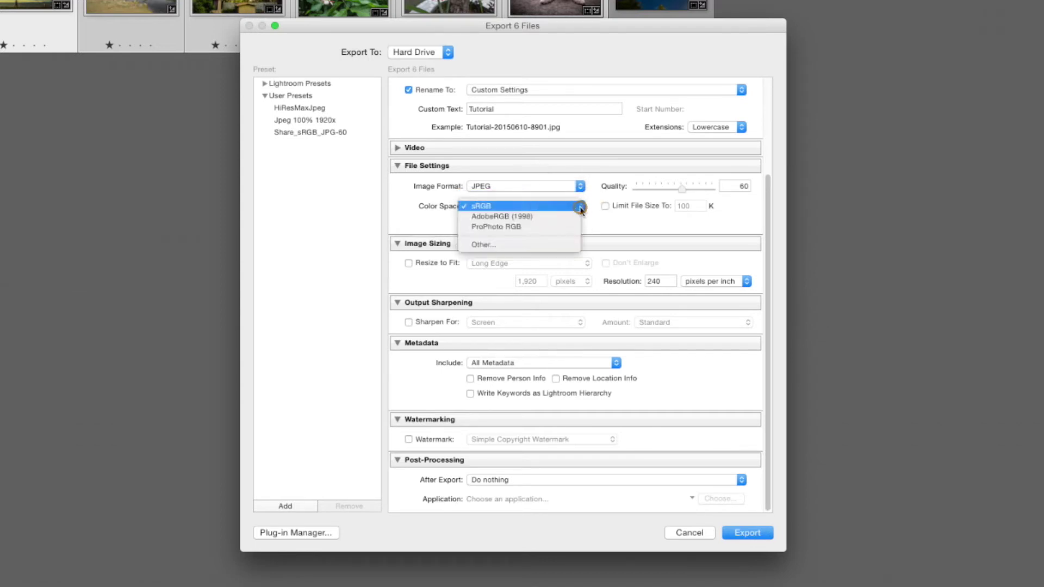
left_click(569, 220)
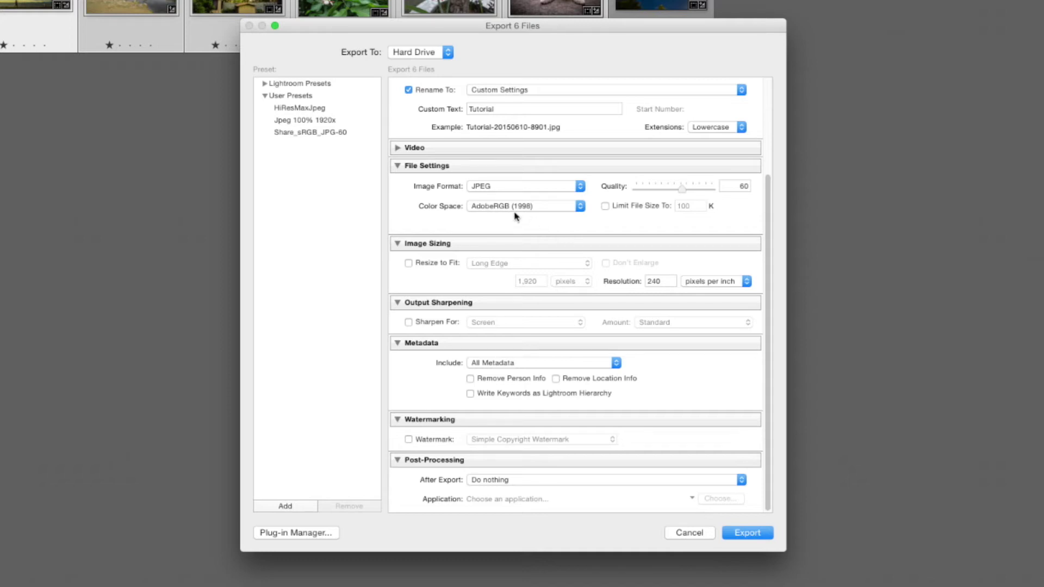
left_click(532, 206)
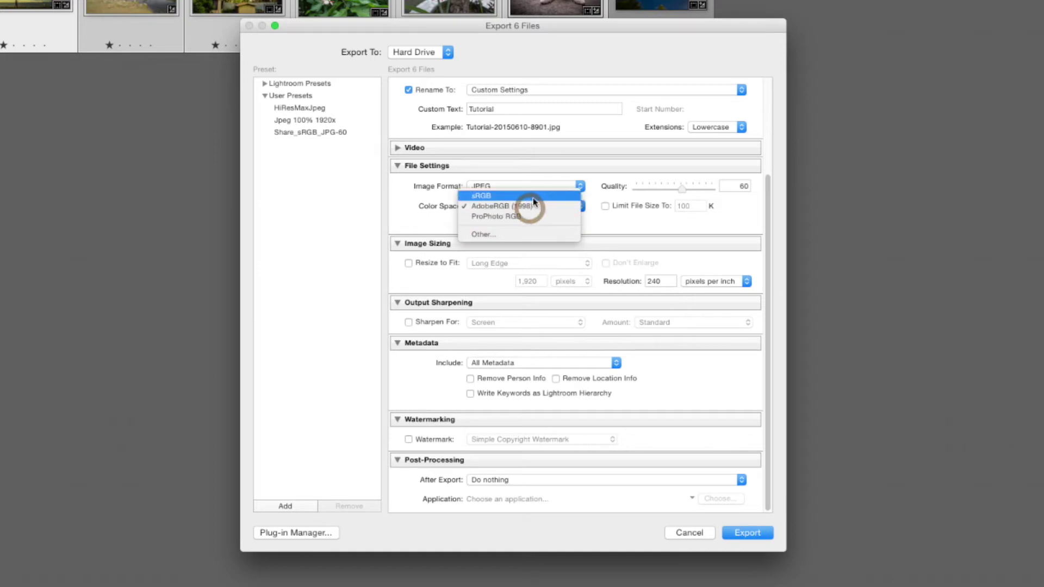
left_click(533, 197)
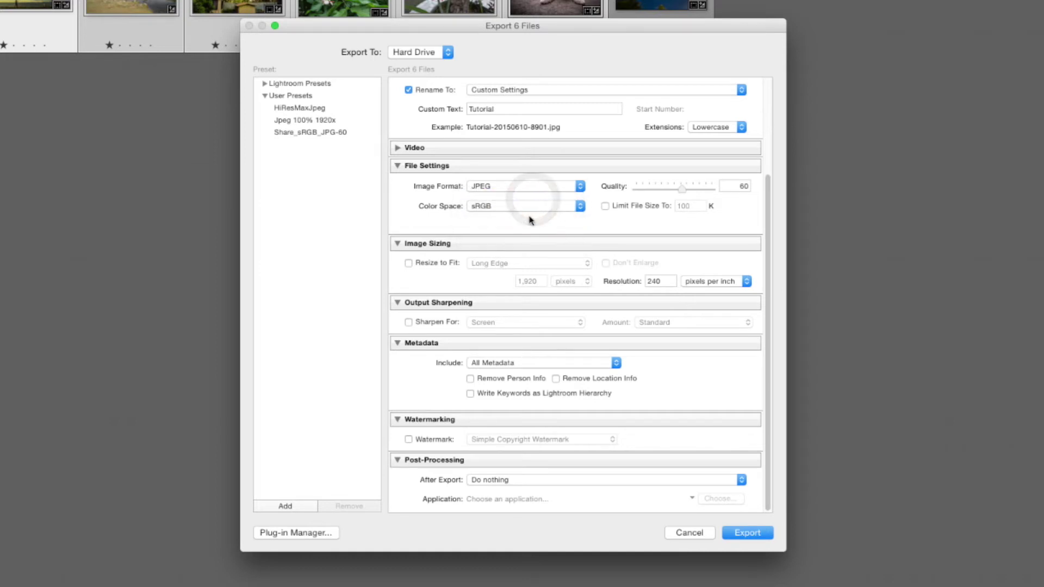
left_click(525, 209)
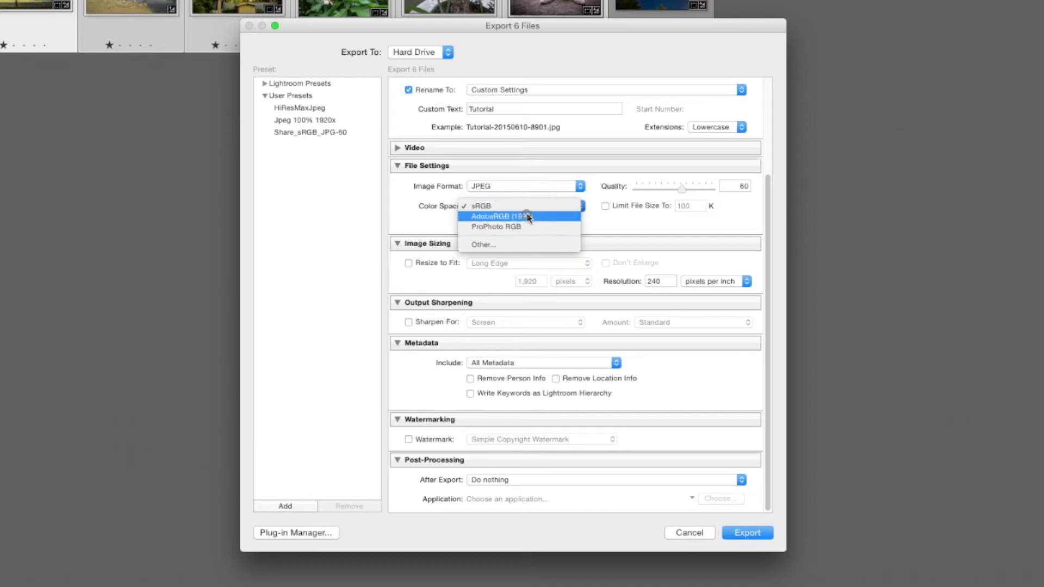
left_click(528, 216)
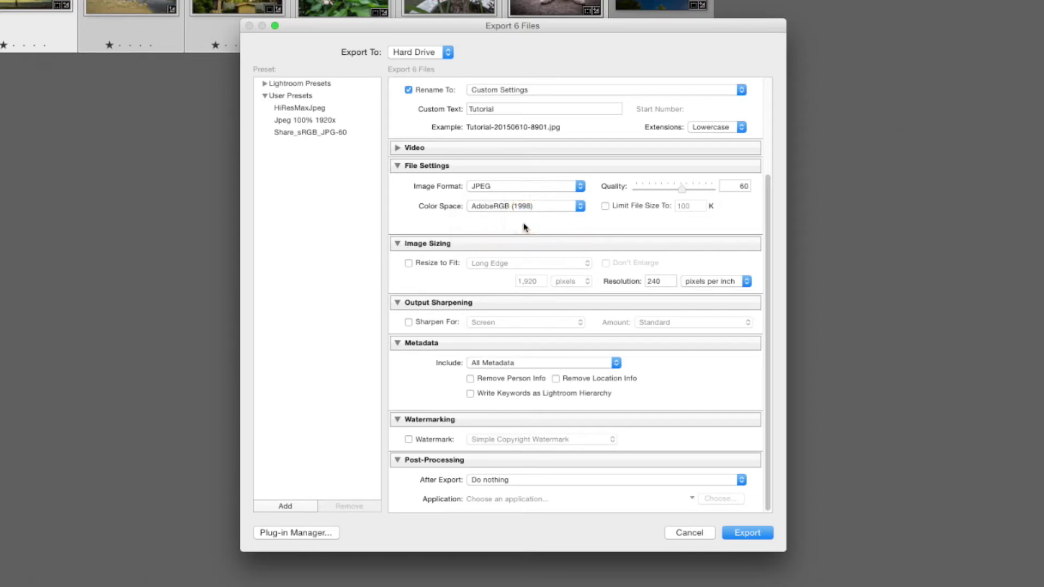
Switch the export's image format to TIFF and review the available formats
left_click(554, 188)
left_click(608, 214)
left_click(580, 186)
left_click(572, 210)
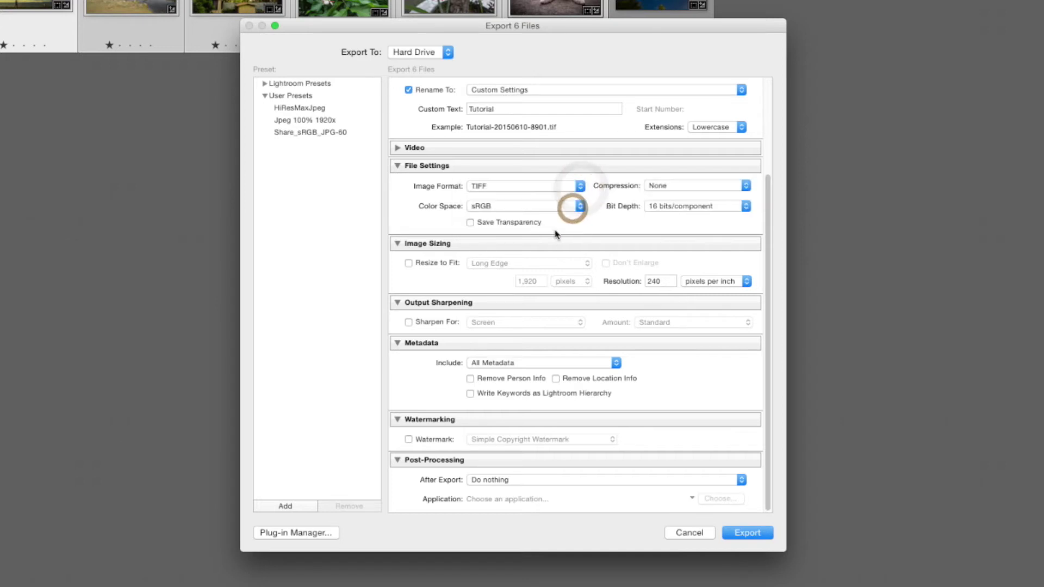
left_click(580, 186)
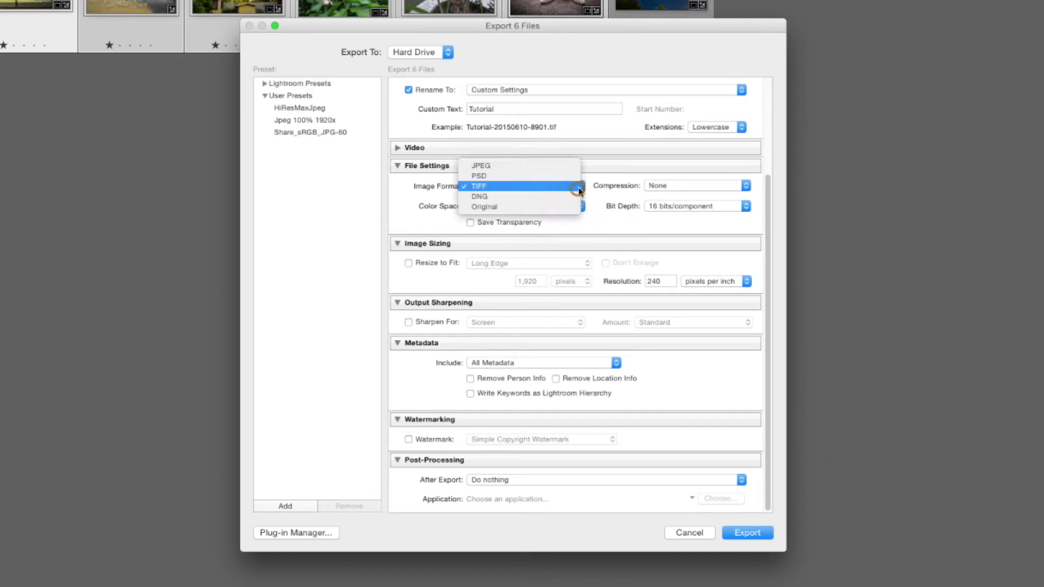
left_click(579, 187)
Try Original and DNG as the image format and return it to TIFF
left_click(578, 186)
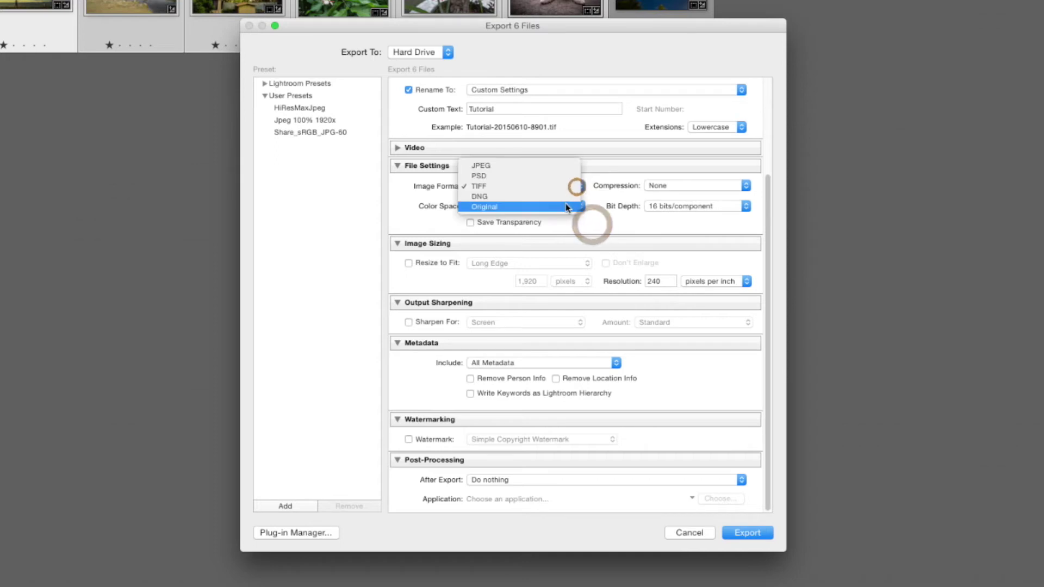
left_click(575, 210)
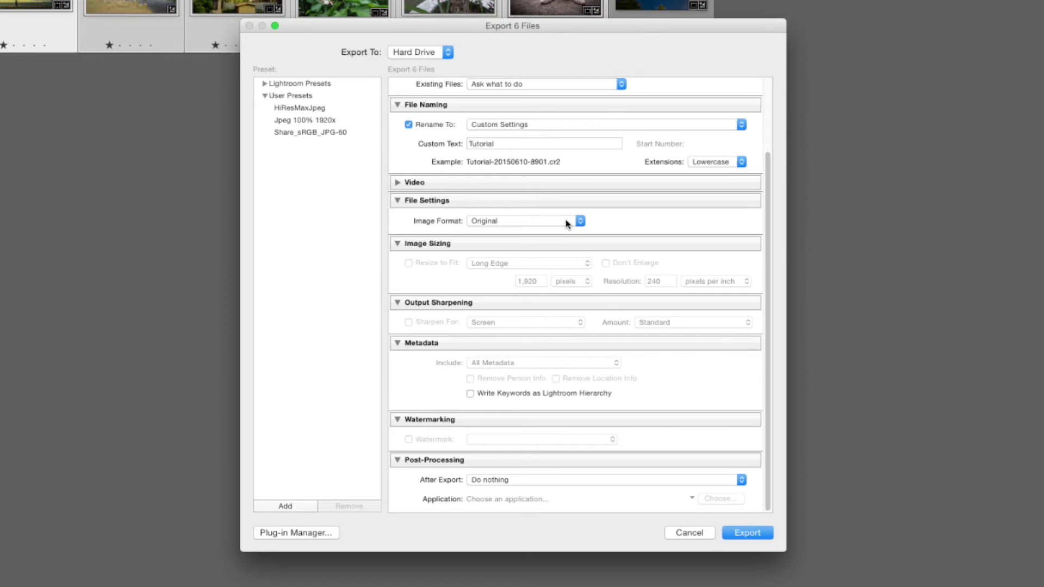
left_click(581, 220)
left_click(579, 210)
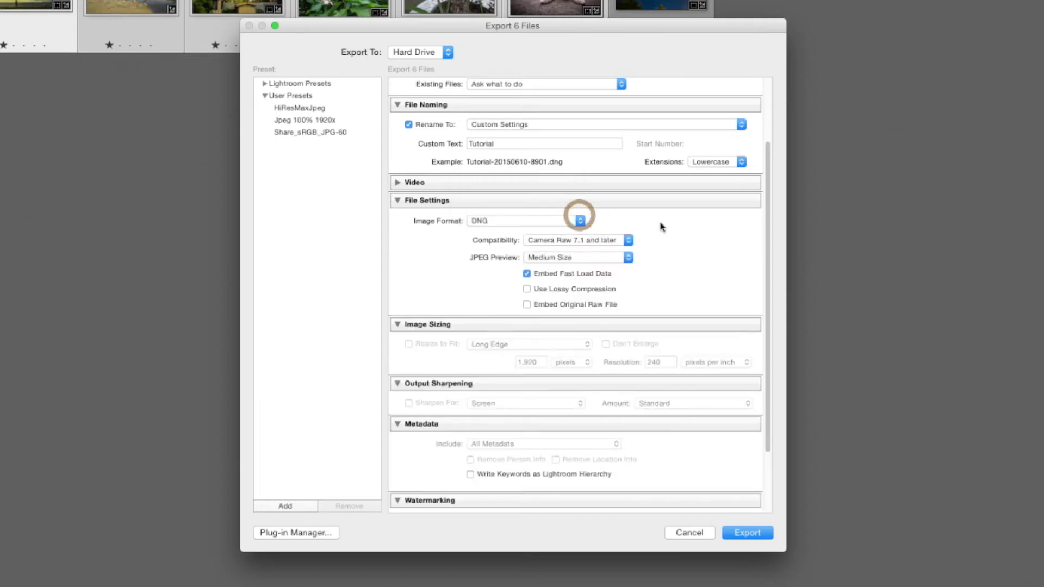
left_click(579, 220)
left_click(551, 211)
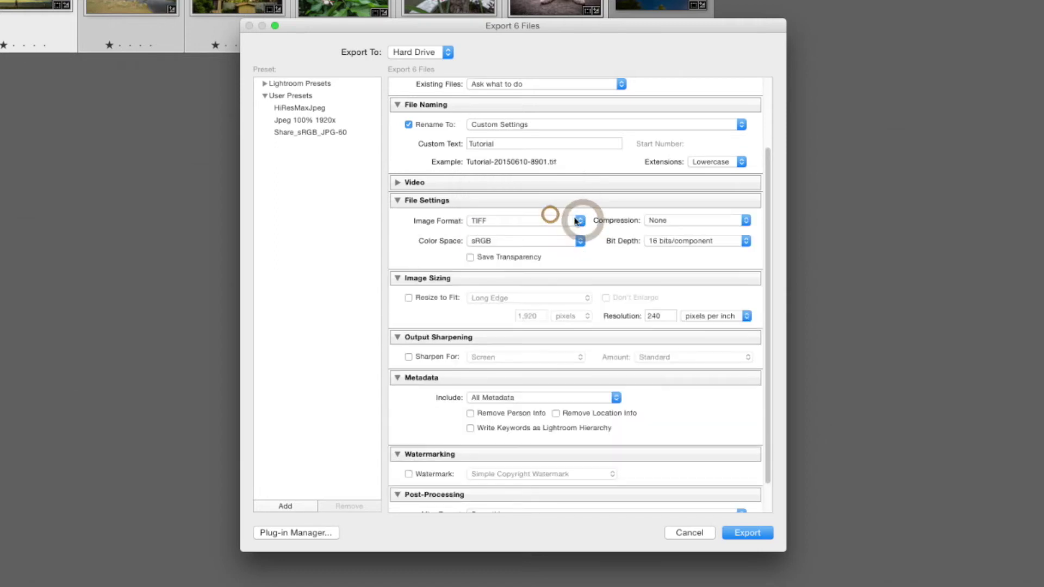
Compare the JPEG and TIFF file settings by switching the image format between them, leaving it on JPEG
left_click(580, 222)
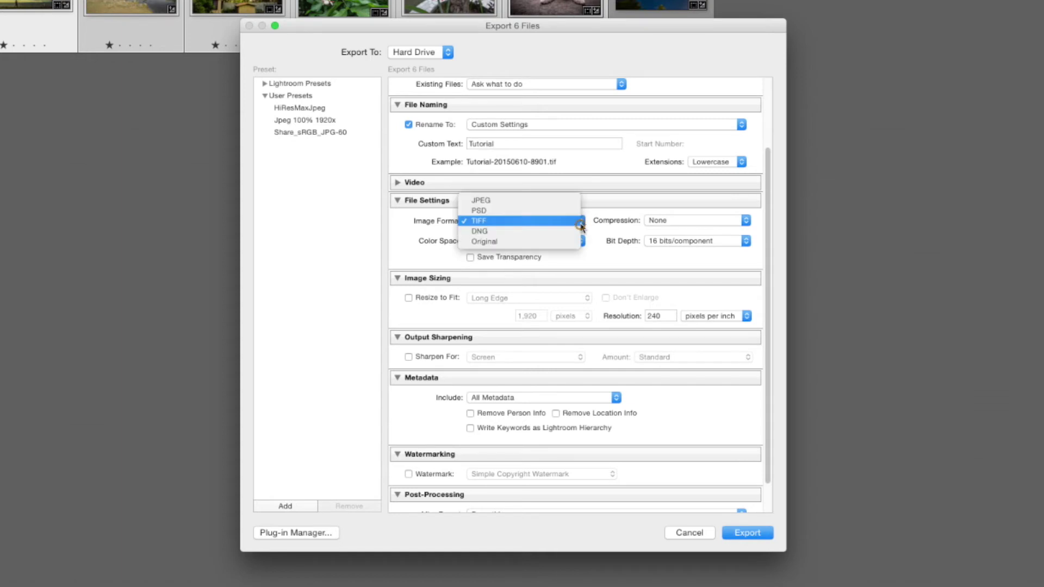
left_click(554, 201)
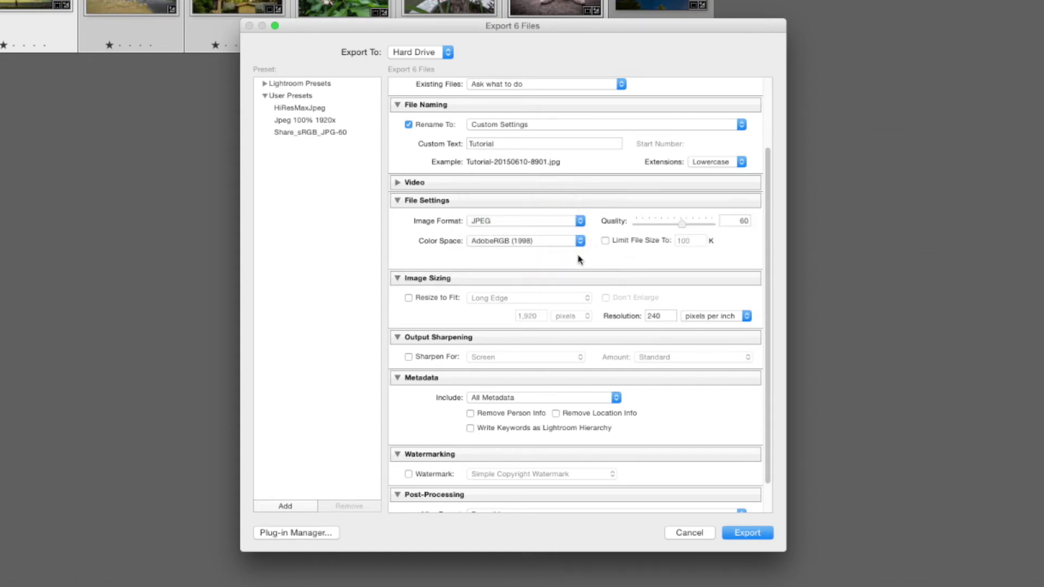
left_click(579, 221)
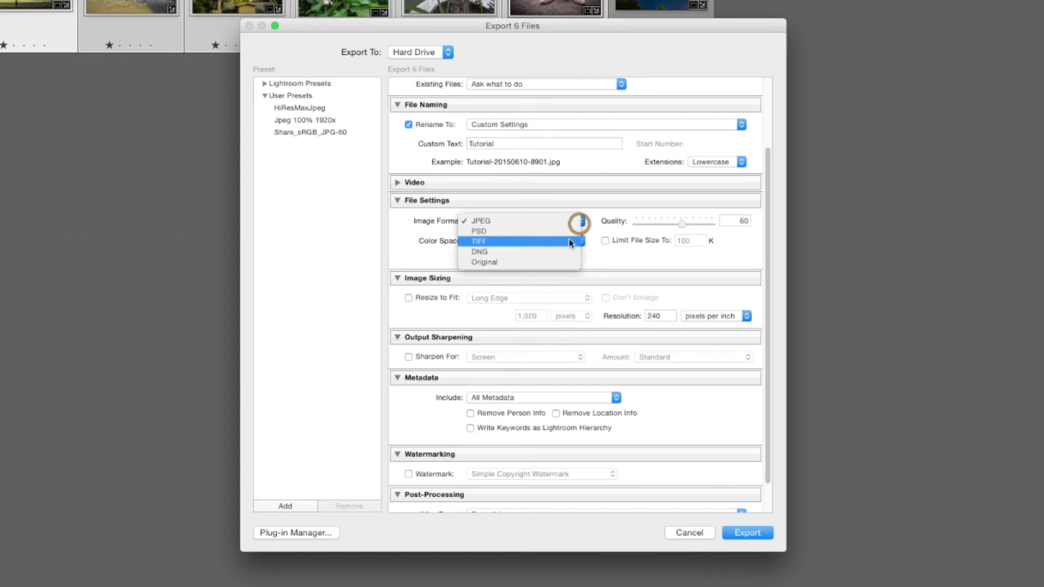
left_click(568, 240)
left_click(580, 222)
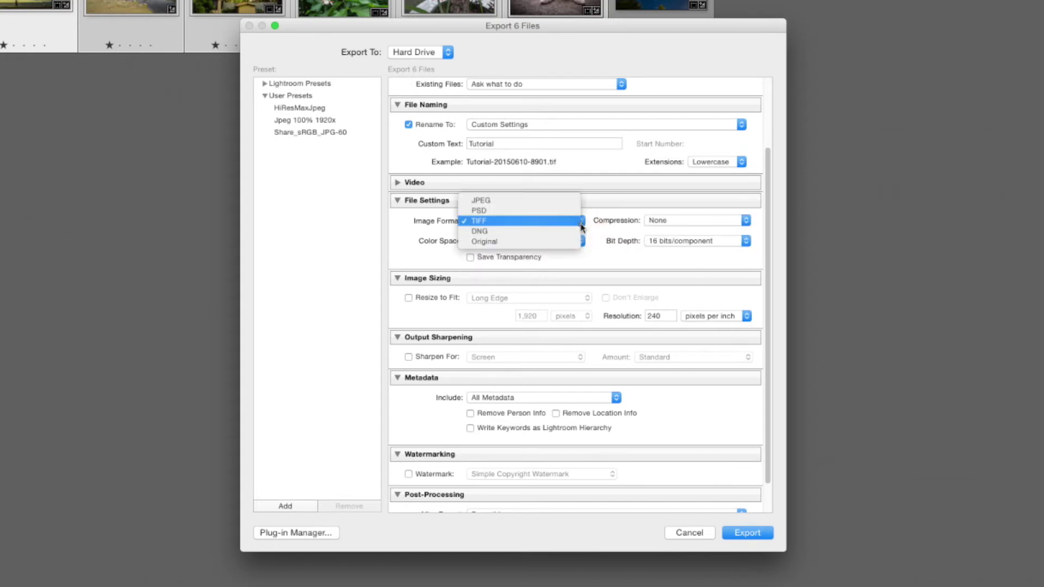
left_click(565, 201)
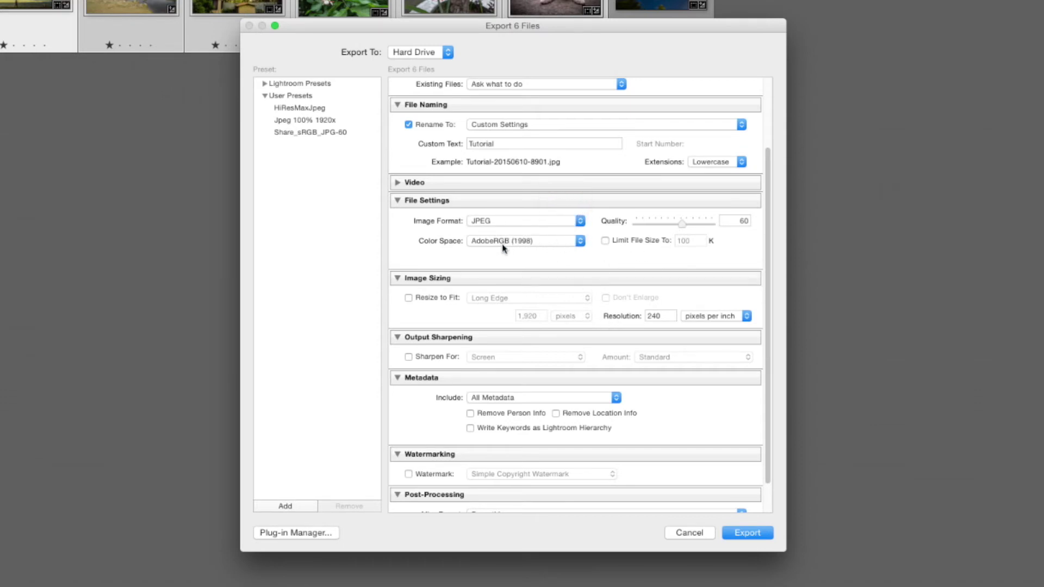
scroll(613, 278, "down", 2)
scroll(613, 277, "down", 1)
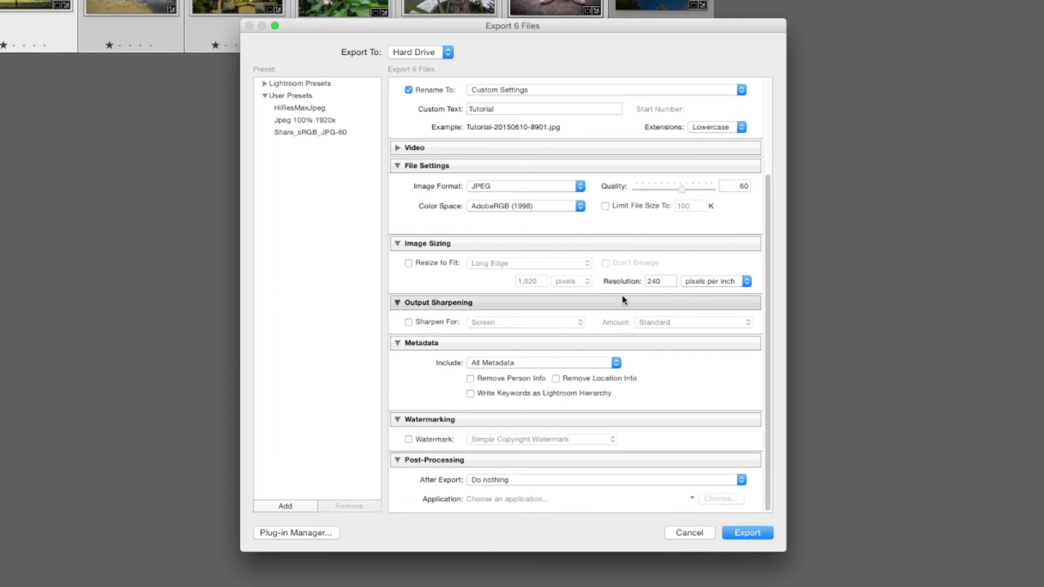
Enable resizing to fit for the export and try Width & Height and Dimensions as the resize method
left_click(409, 264)
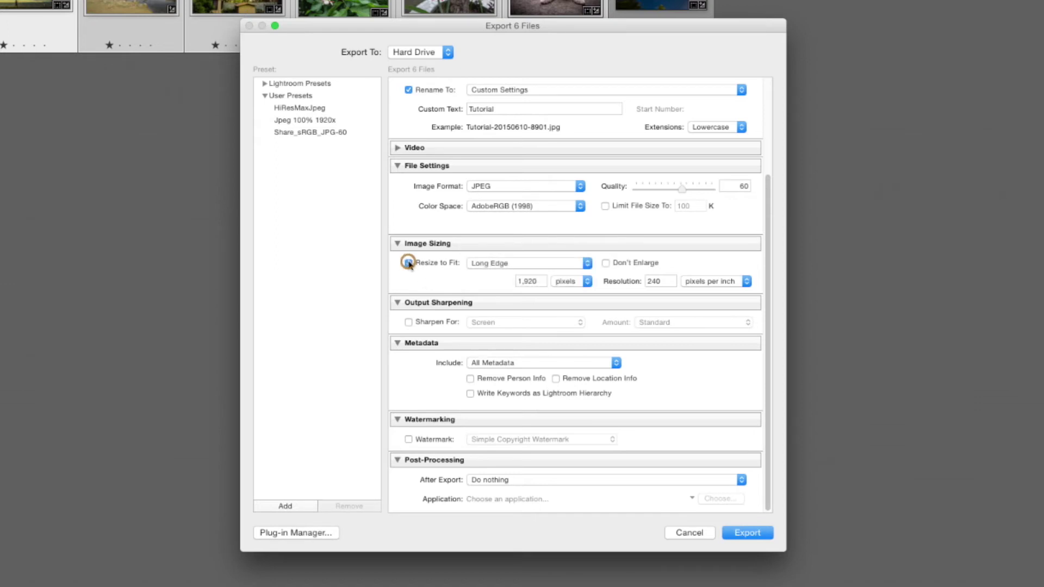
left_click(515, 266)
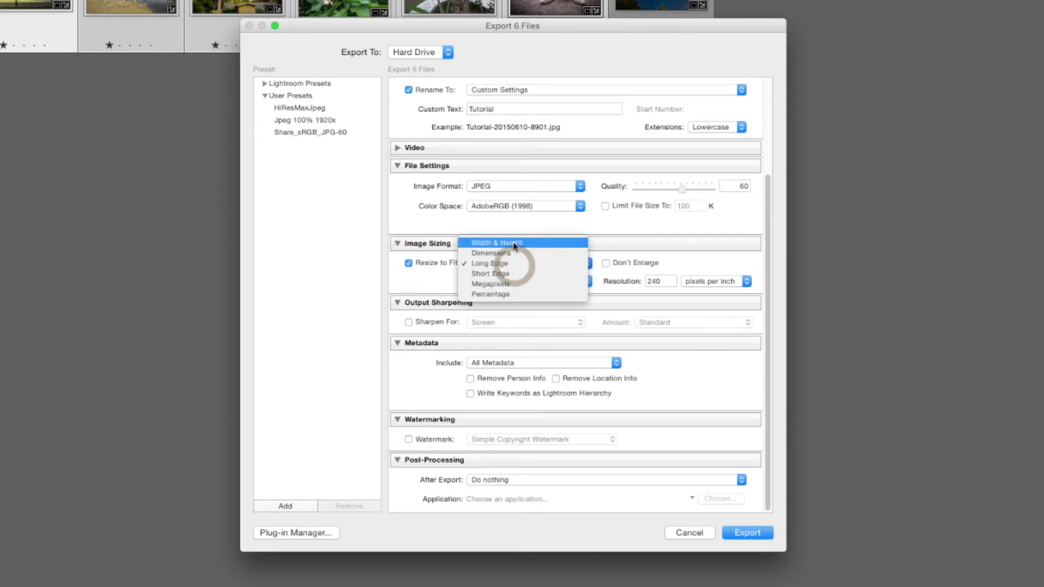
left_click(514, 243)
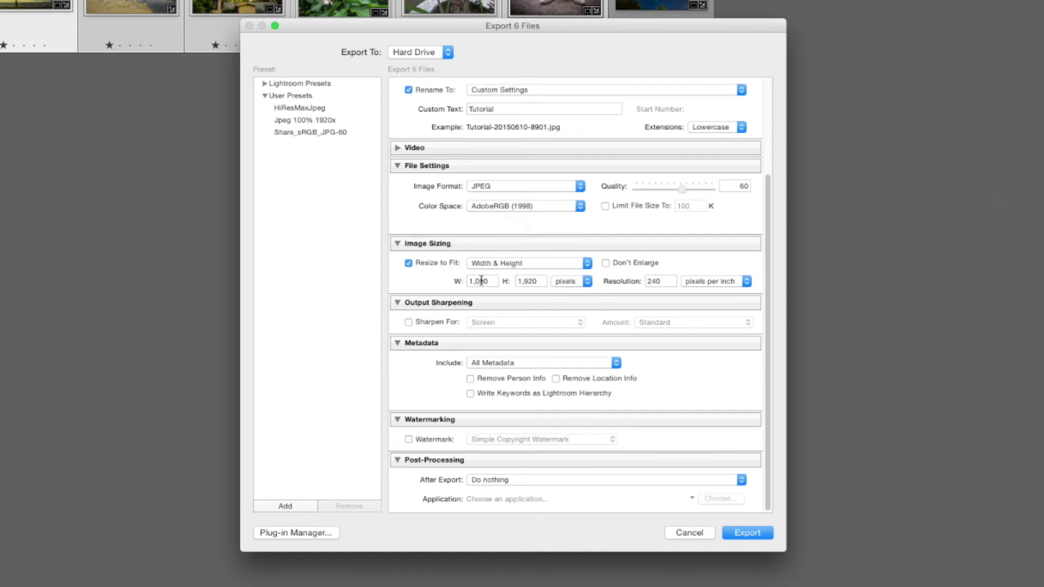
left_click(506, 265)
left_click(506, 275)
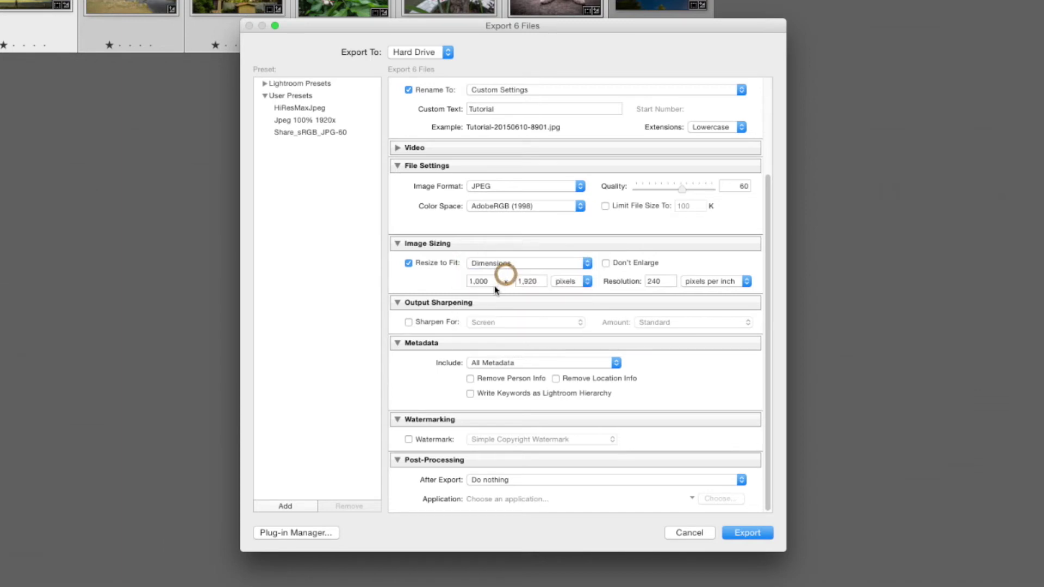
Switch the resize method to Width & Height and back, leaving it on Dimensions
left_click(547, 267)
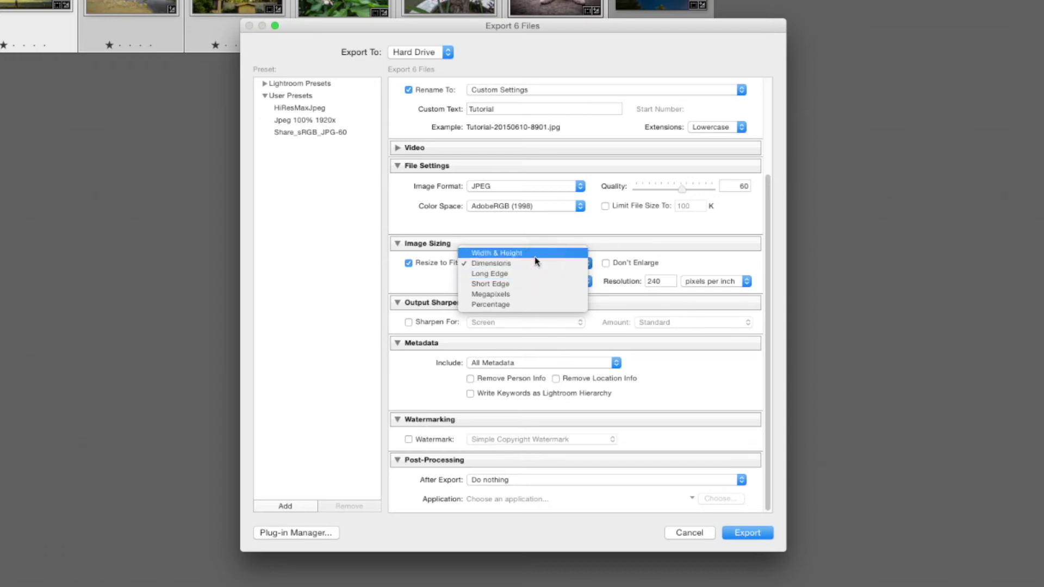
left_click(536, 259)
left_click(534, 262)
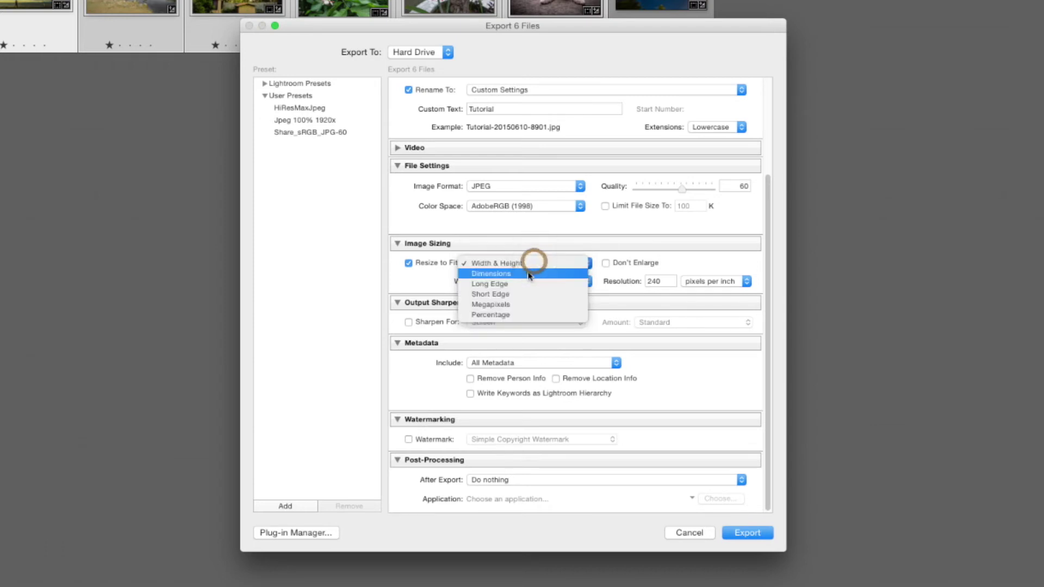
left_click(529, 275)
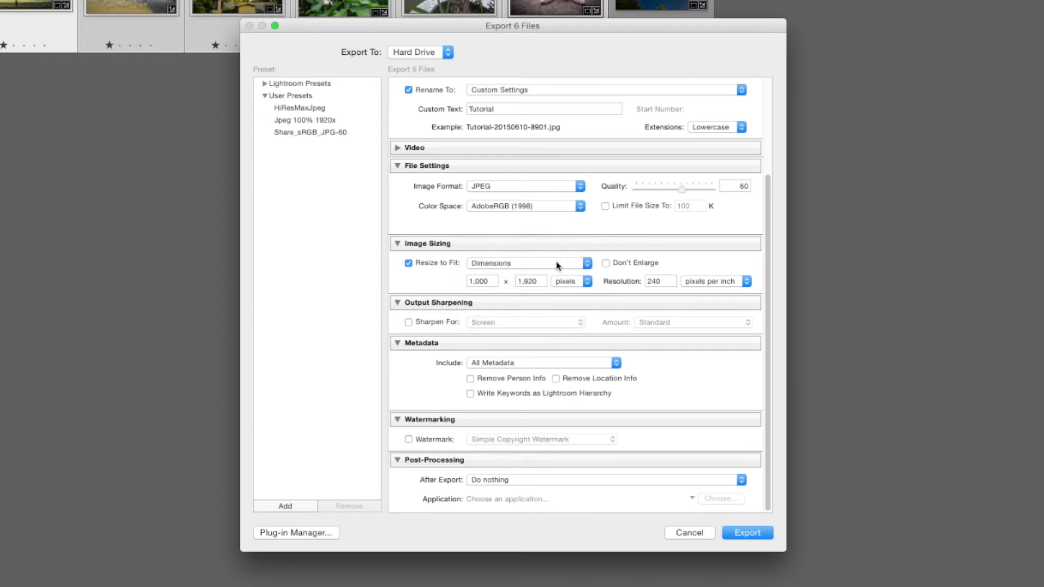
left_click(504, 265)
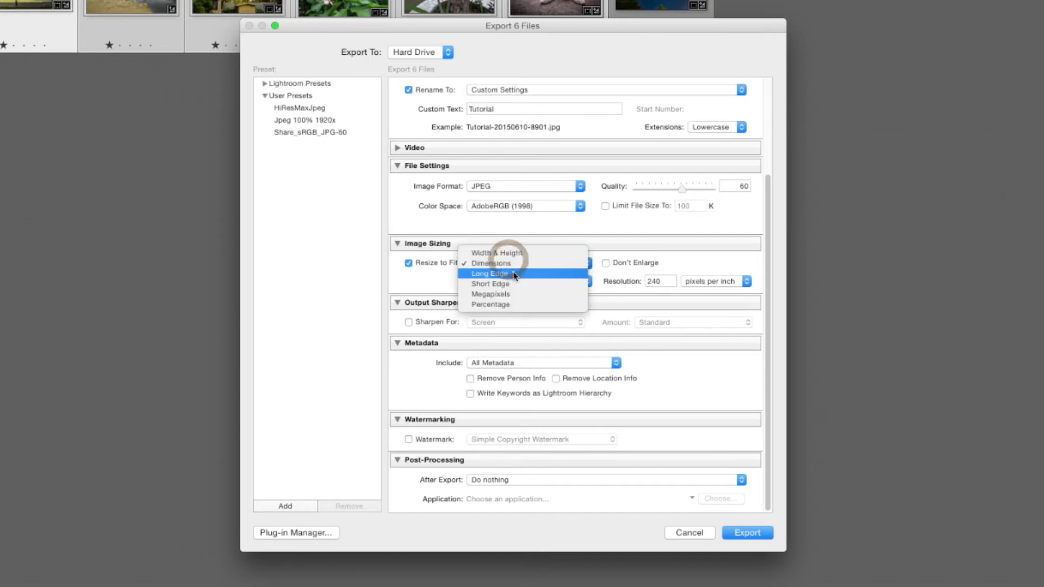
left_click(441, 283)
left_click(479, 281)
Try inches as the unit for the resize dimensions and return it to pixels
left_click(570, 283)
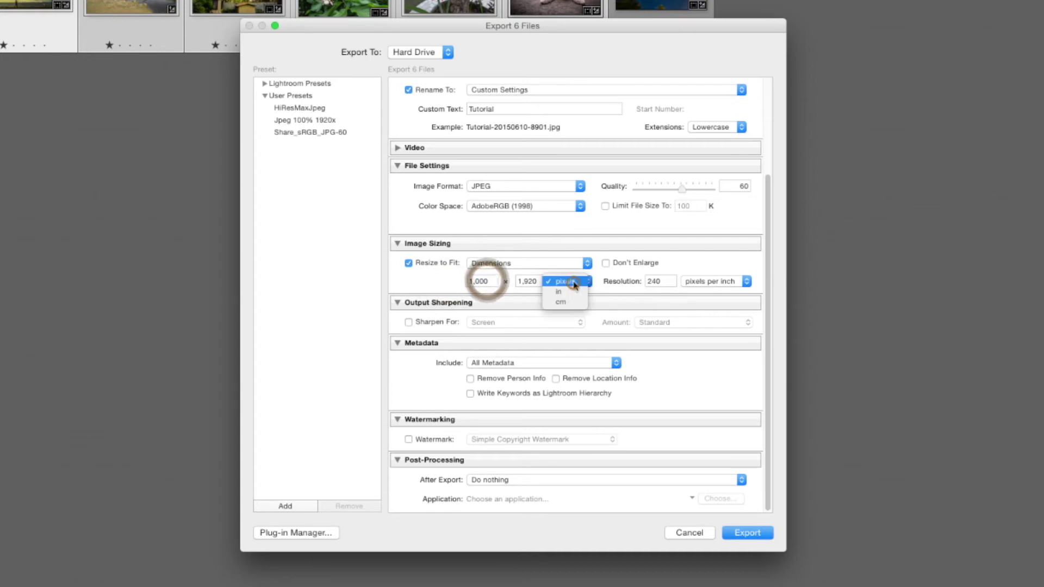
left_click(571, 282)
left_click(569, 282)
left_click(566, 293)
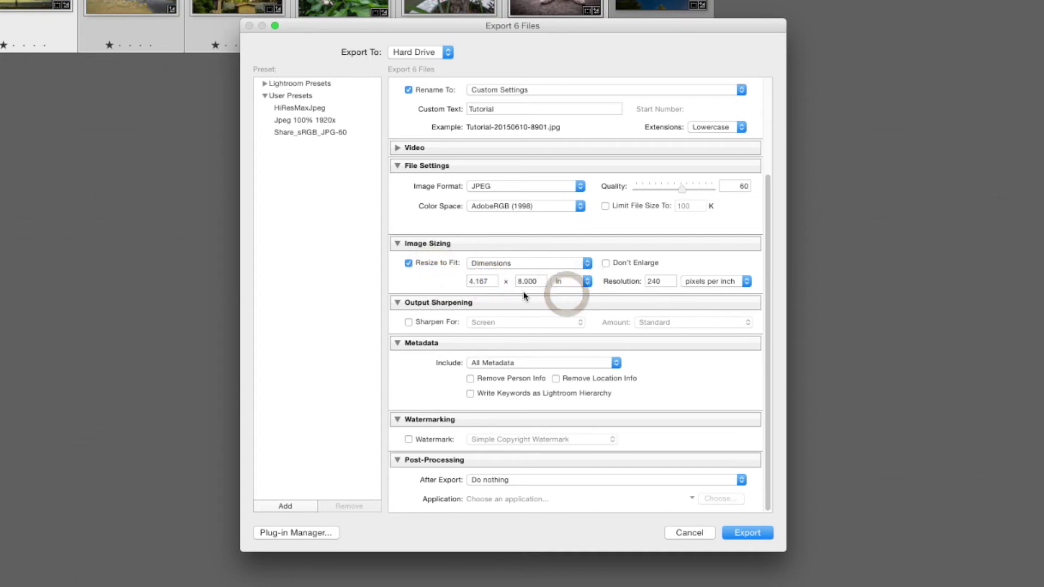
left_click(571, 283)
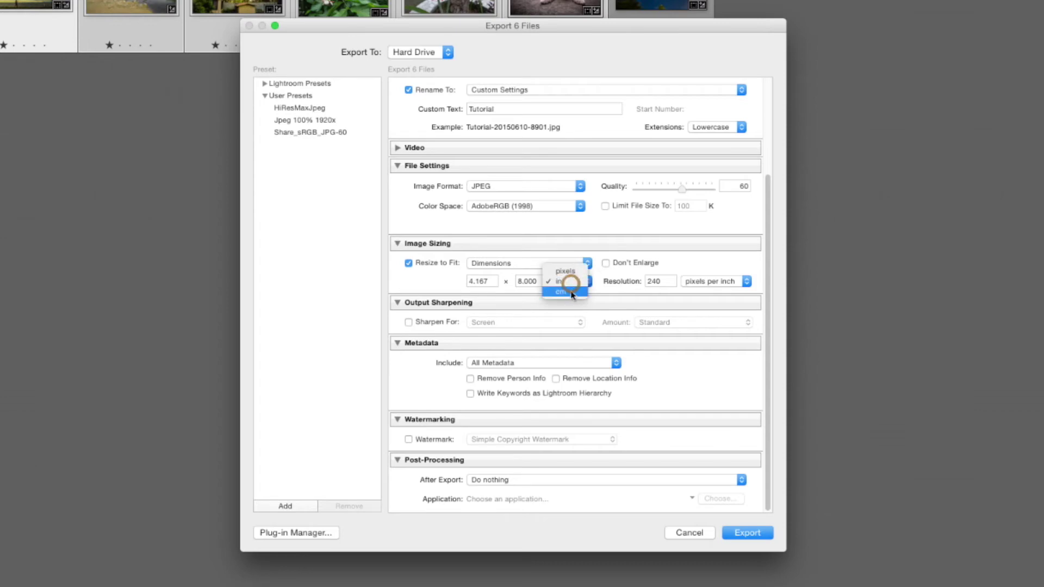
left_click(567, 272)
Change the resize method to Width & Height and try inches and centimetres as its unit
left_click(548, 268)
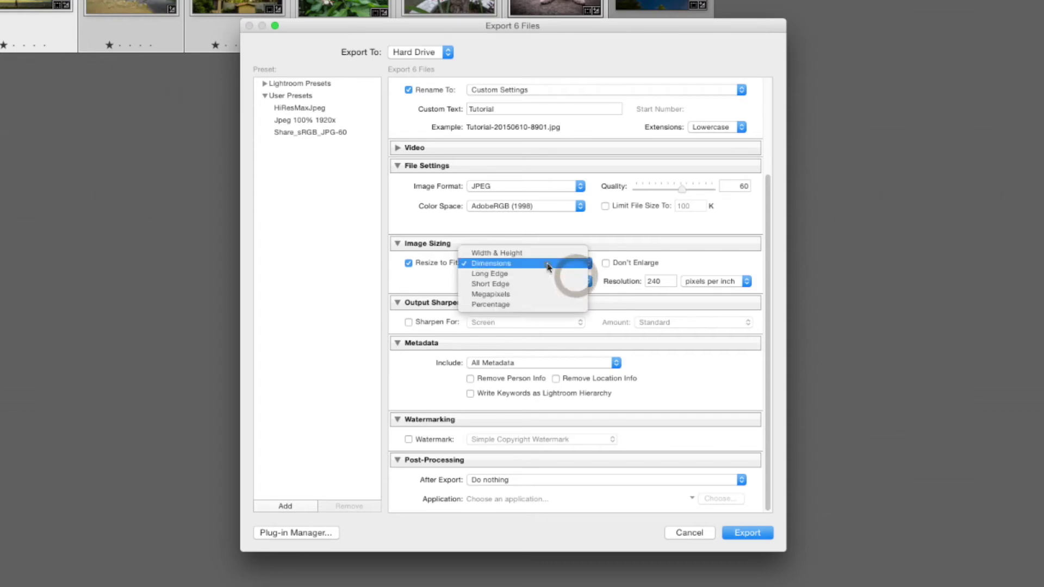
left_click(545, 253)
left_click(570, 281)
left_click(568, 288)
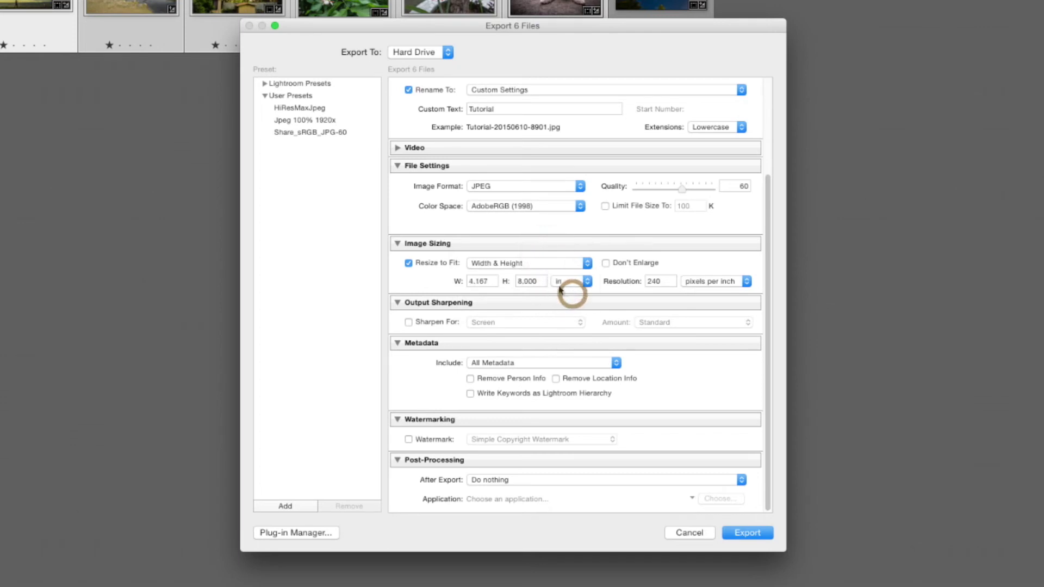
left_click(571, 281)
left_click(570, 292)
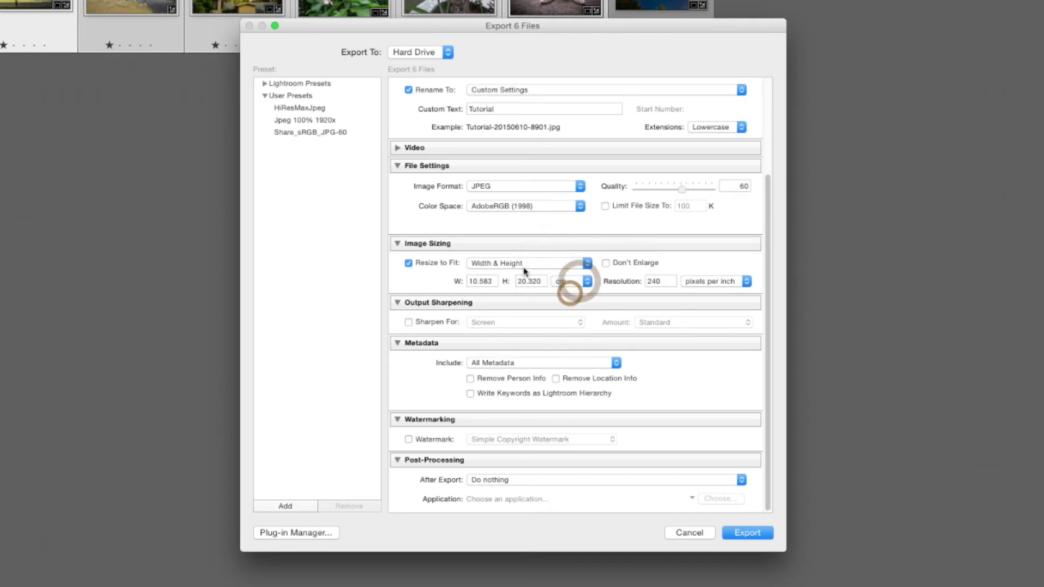
Set the resize method to Long Edge with pixels as the unit
left_click(535, 264)
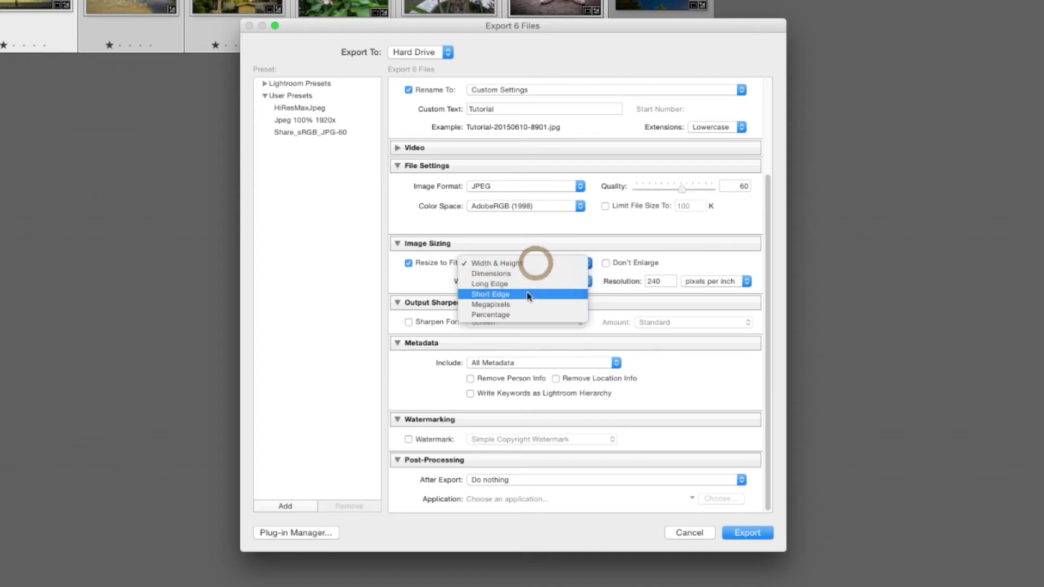
left_click(525, 285)
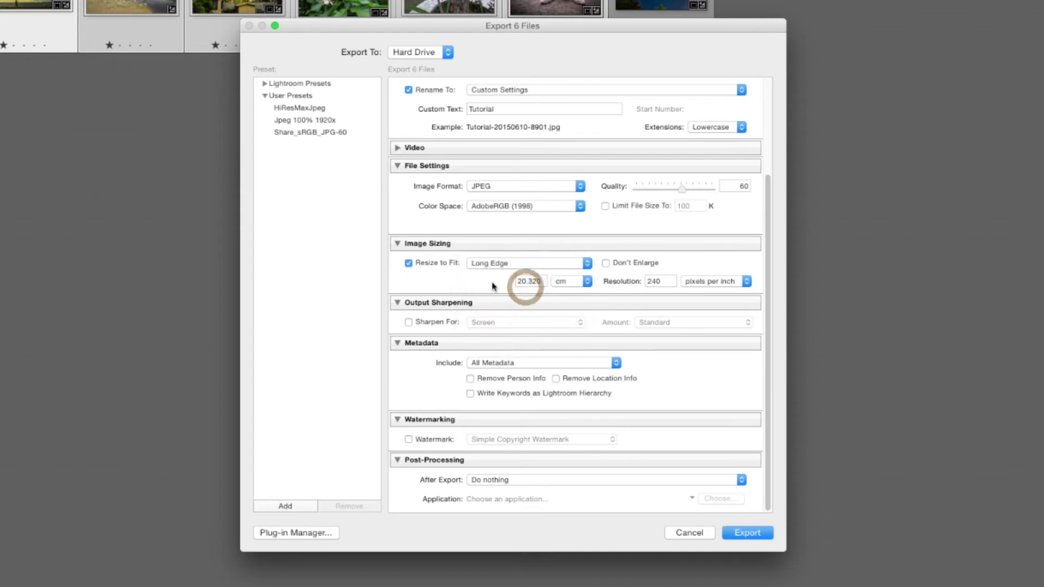
left_click(571, 282)
left_click(574, 263)
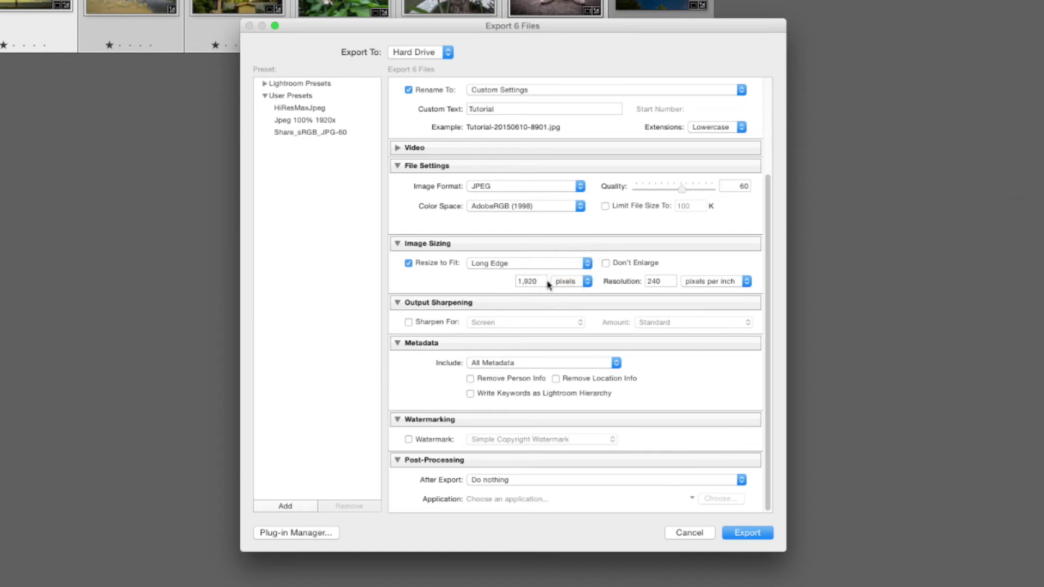
Try Megapixels and Percentage as the resize method for the exported images
left_click(525, 263)
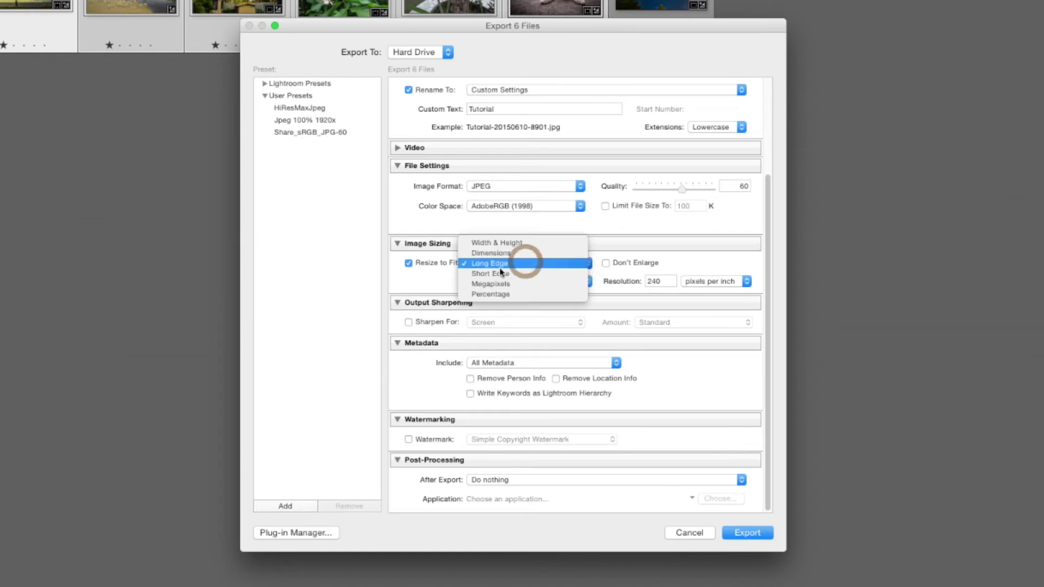
left_click(483, 283)
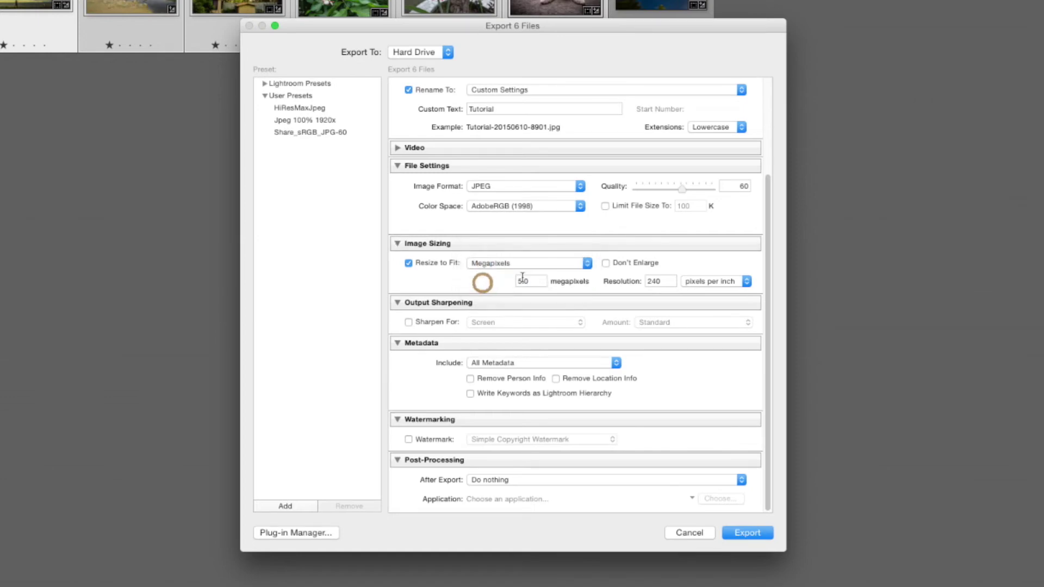
left_click(556, 268)
left_click(551, 273)
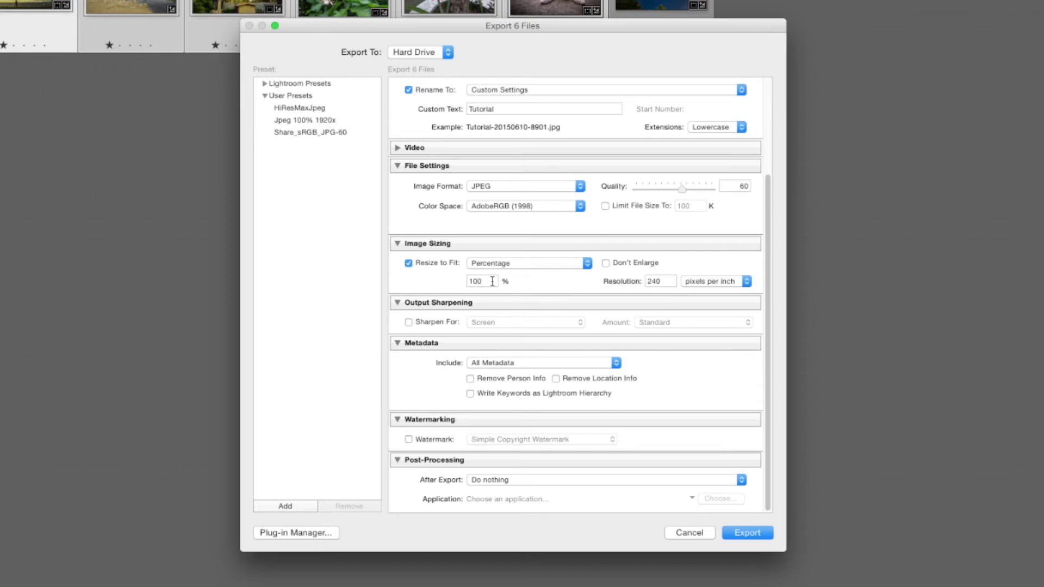
left_click(488, 280)
left_click(552, 284)
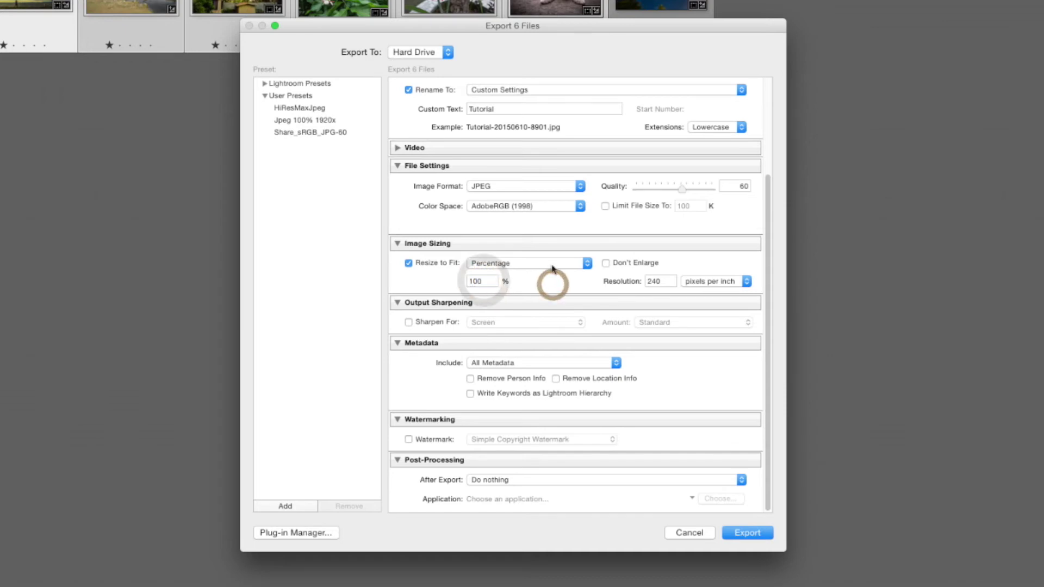
Resize the exported images by Long Edge and set that edge to 900 pixels
left_click(552, 267)
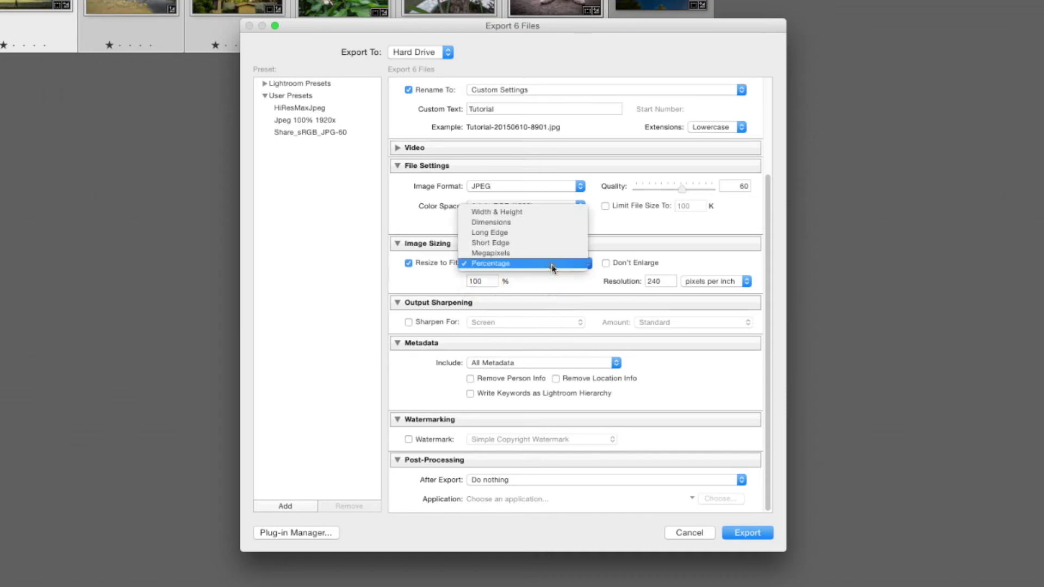
left_click(530, 233)
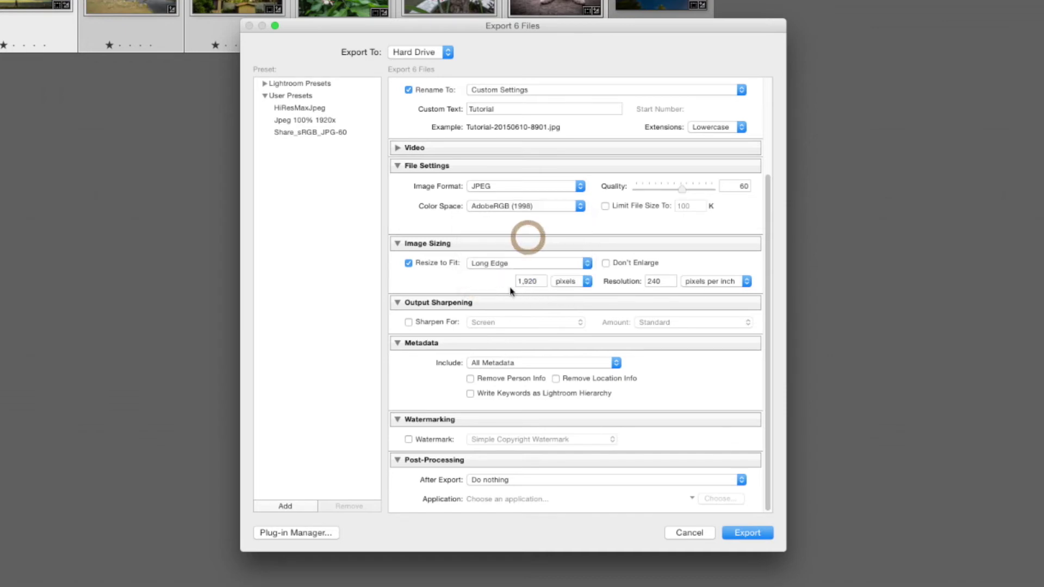
left_click(466, 277)
left_click(530, 282)
left_click(531, 282)
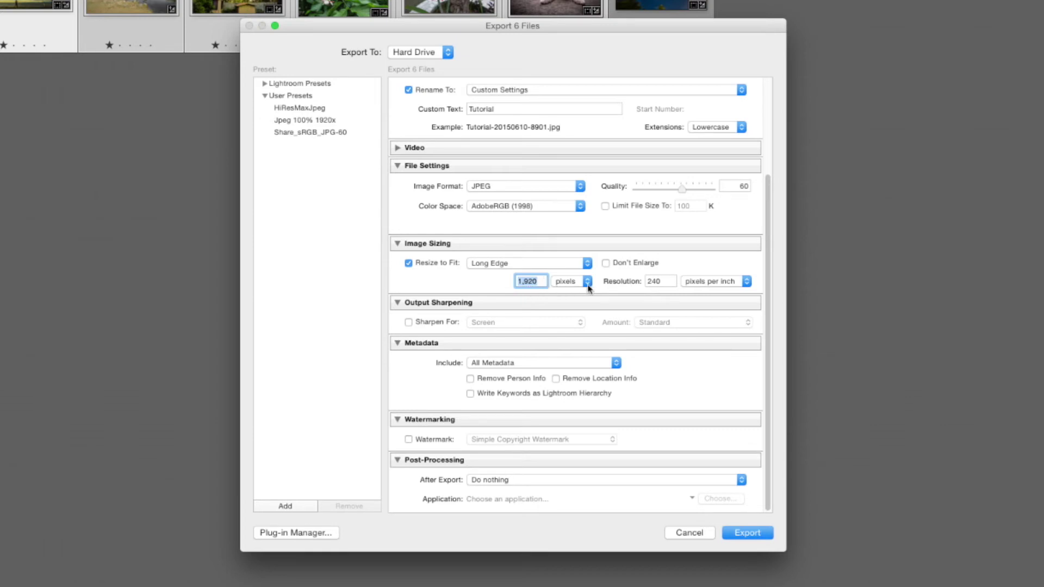
double_click(528, 280)
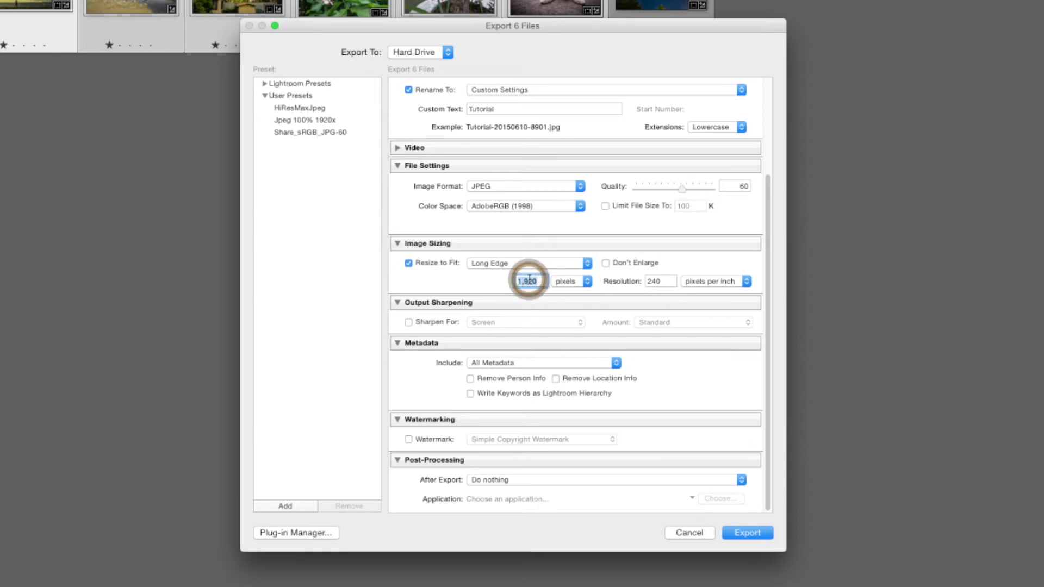
type("900")
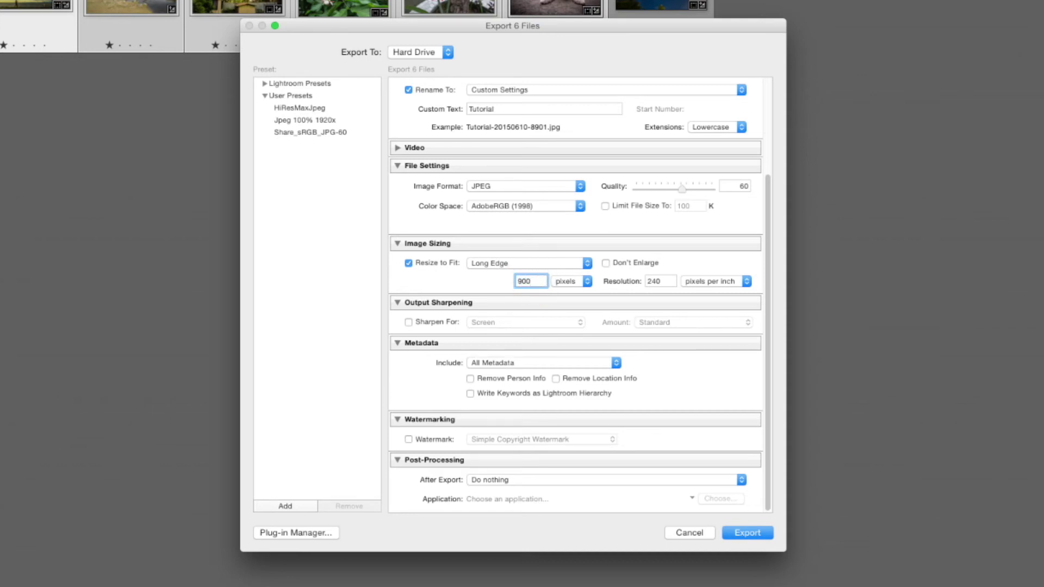
left_click(485, 280)
Change the resize method to Width & Height with inches as the unit
left_click(658, 282)
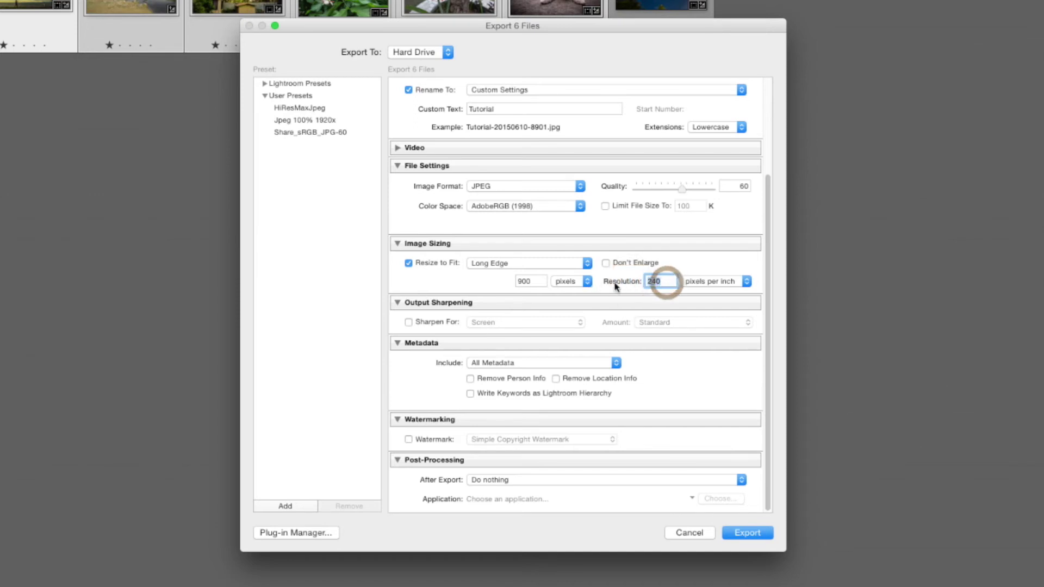
left_click(569, 283)
left_click(575, 282)
left_click(554, 265)
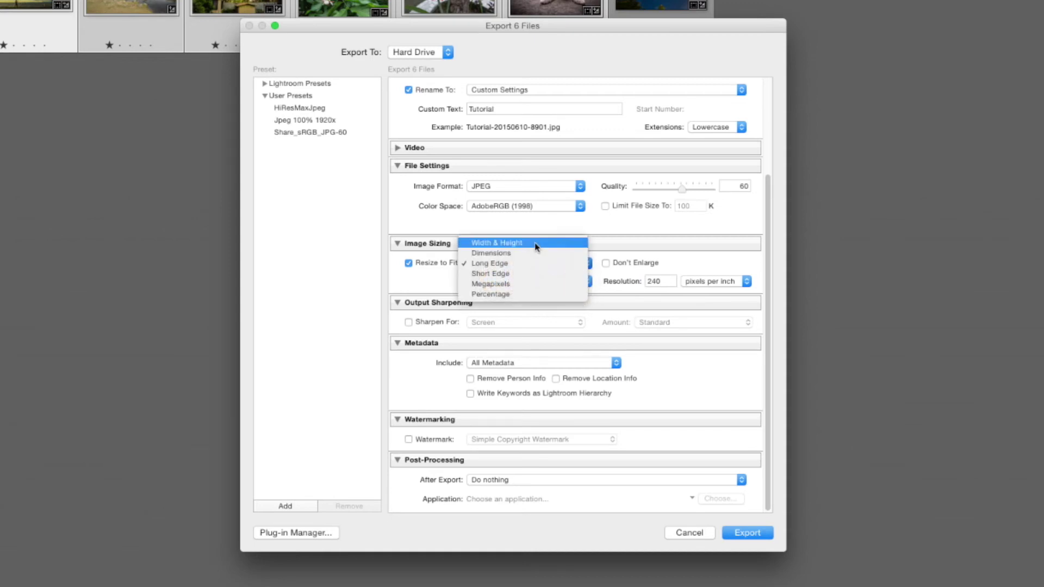
left_click(536, 247)
left_click(580, 281)
left_click(577, 293)
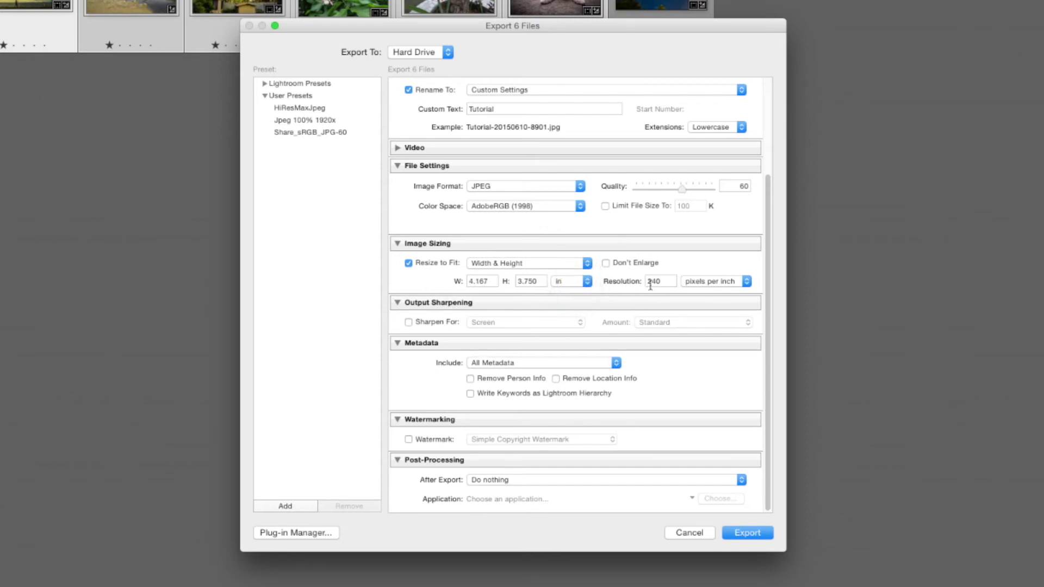
Set the resize width to 7 inches and the height to 5 inches
left_click(489, 281)
type("7")
left_click(531, 282)
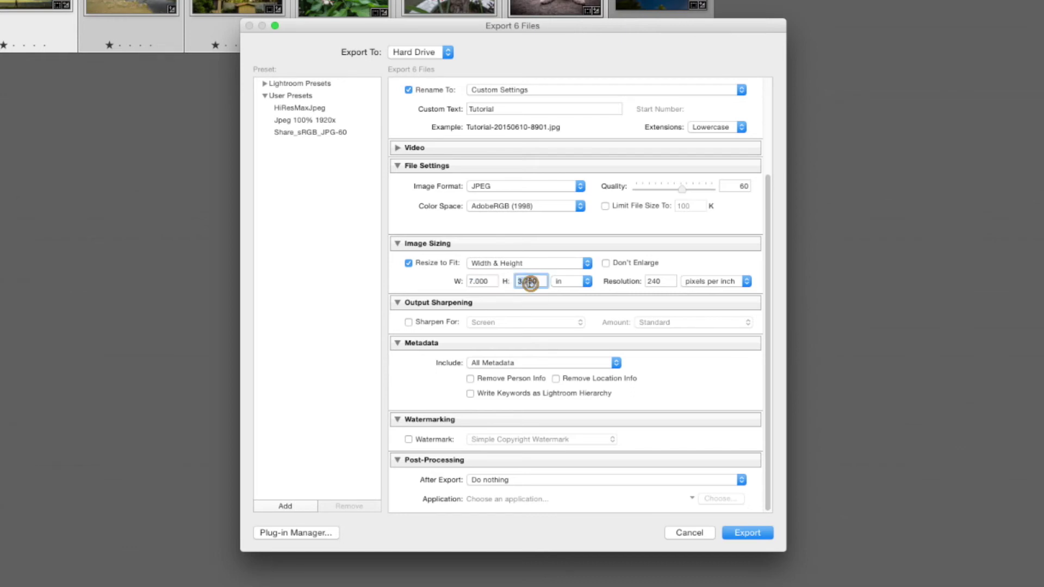
type("5")
left_click(592, 281)
Review the resolution setting and the available resize methods for the export
left_click(661, 281)
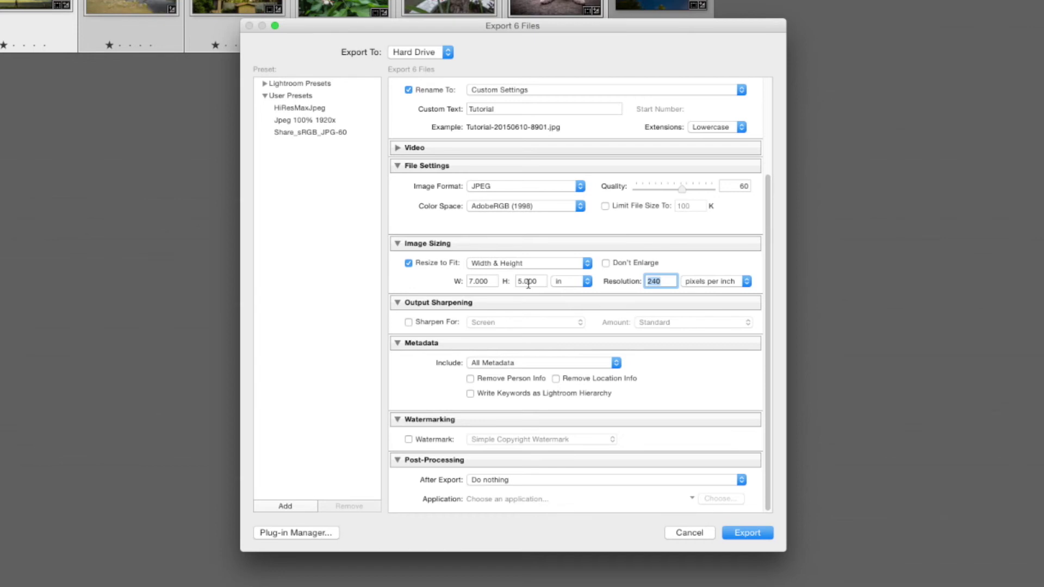
left_click(662, 283)
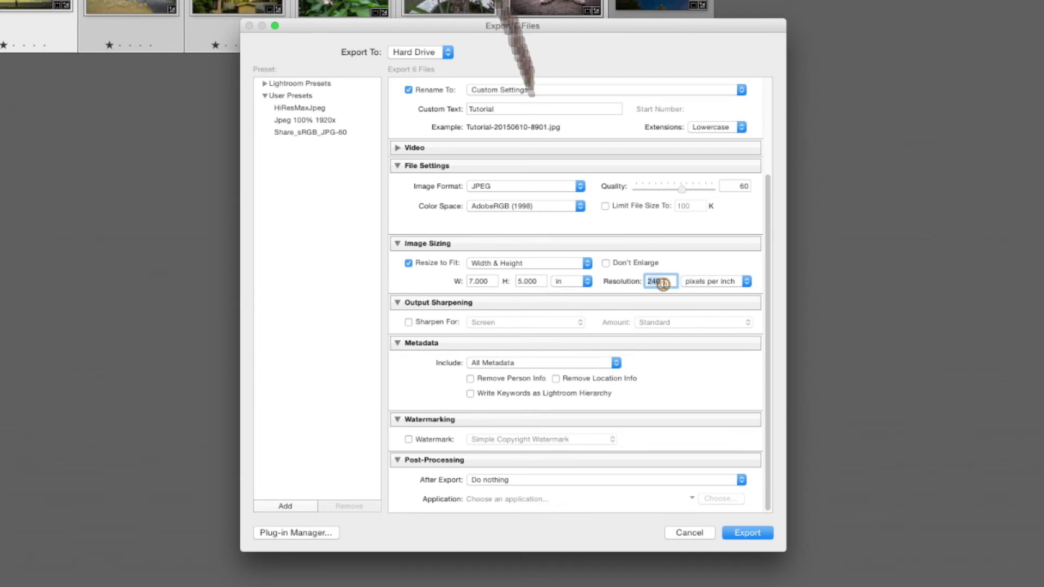
left_click(566, 264)
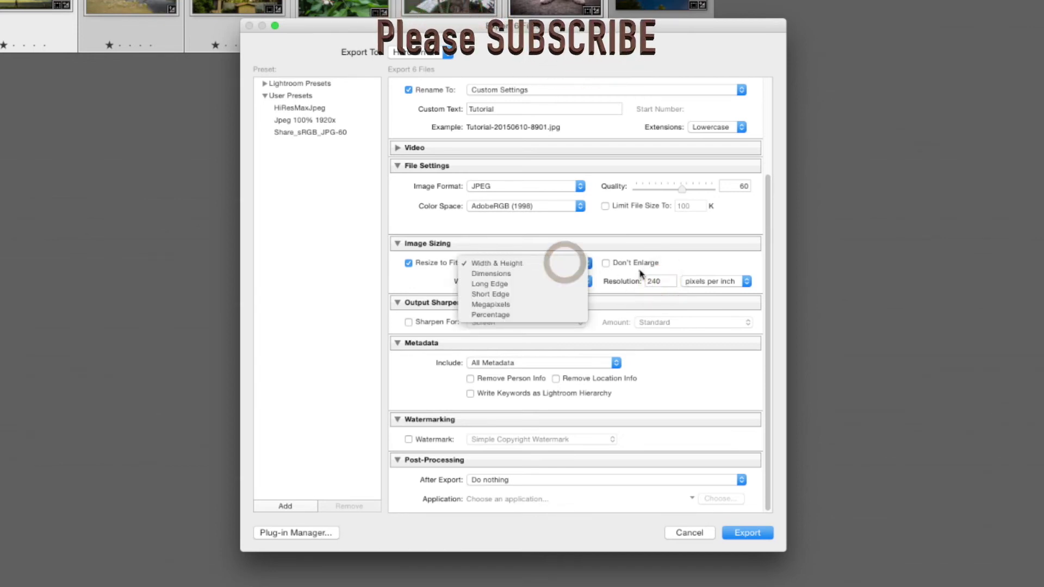
left_click(563, 263)
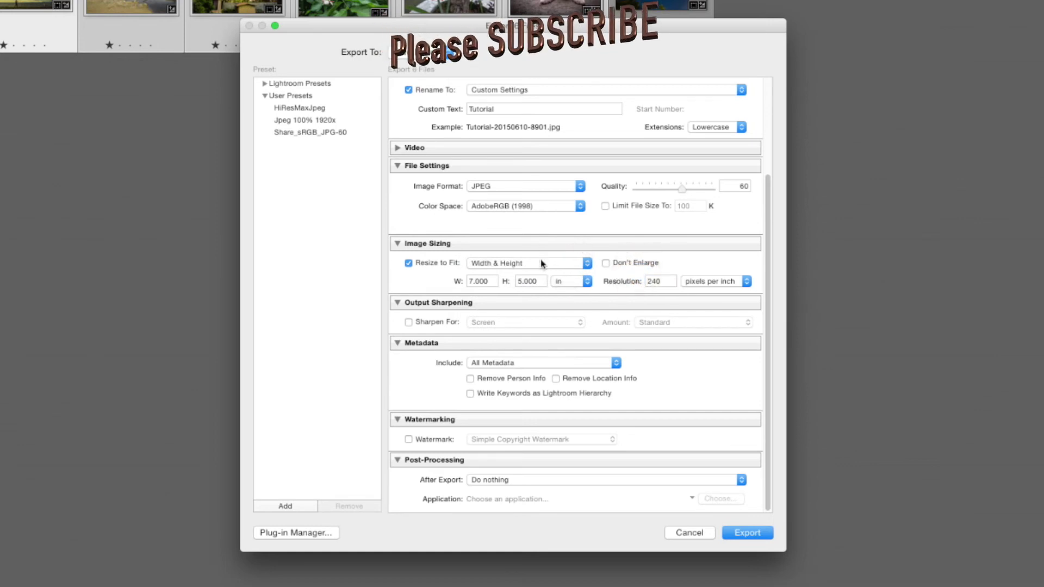
left_click(662, 282)
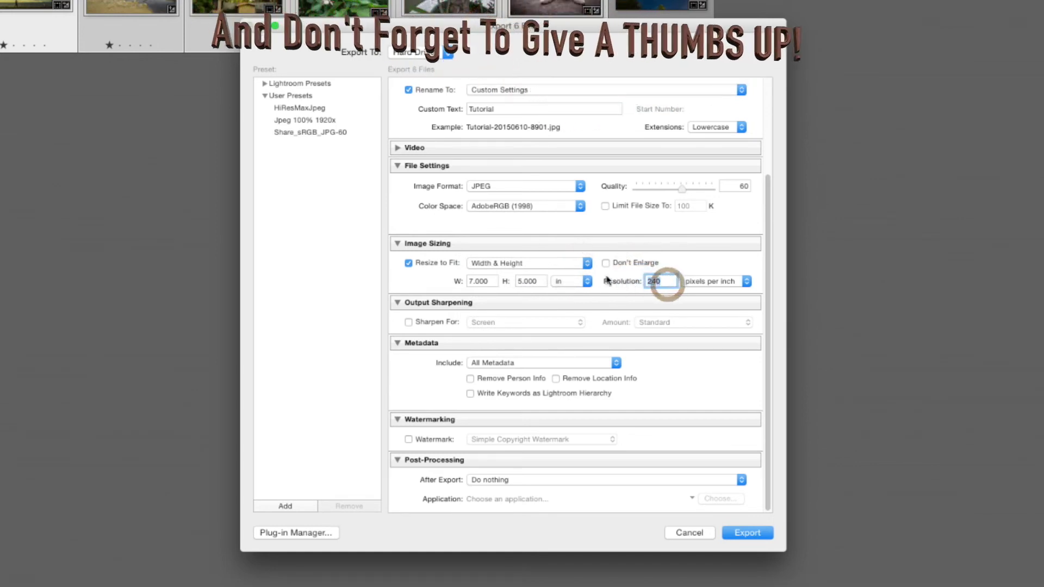
Try centimetres as the unit for the resize width and height, and switch the unit back to inches
left_click(571, 281)
left_click(565, 292)
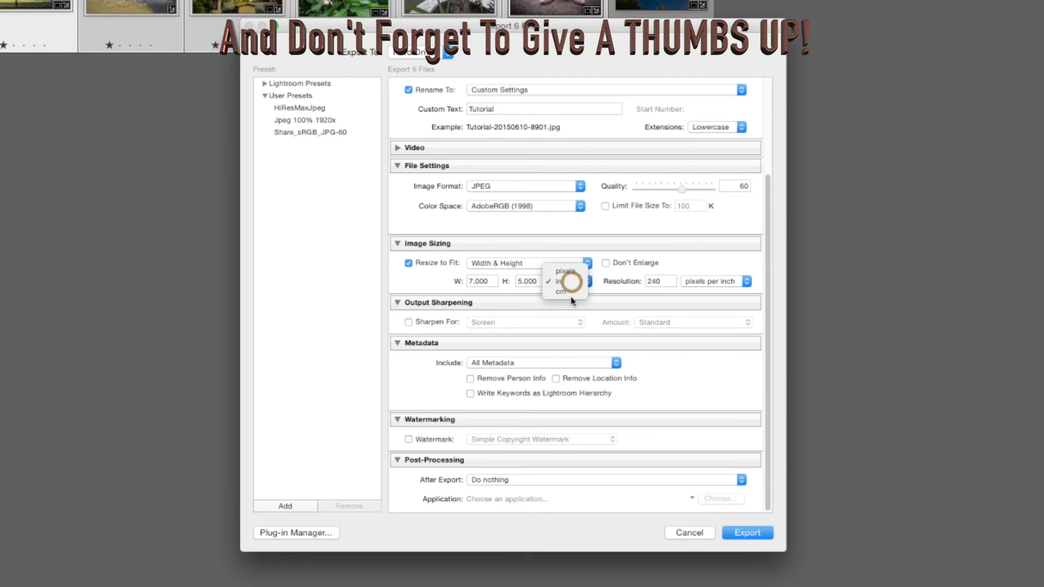
left_click(567, 283)
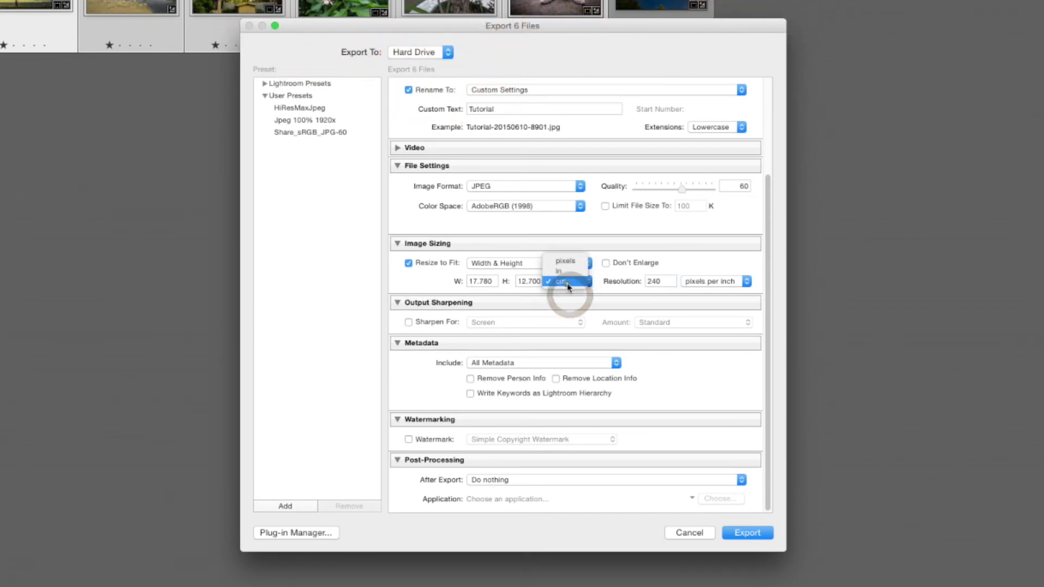
left_click(568, 276)
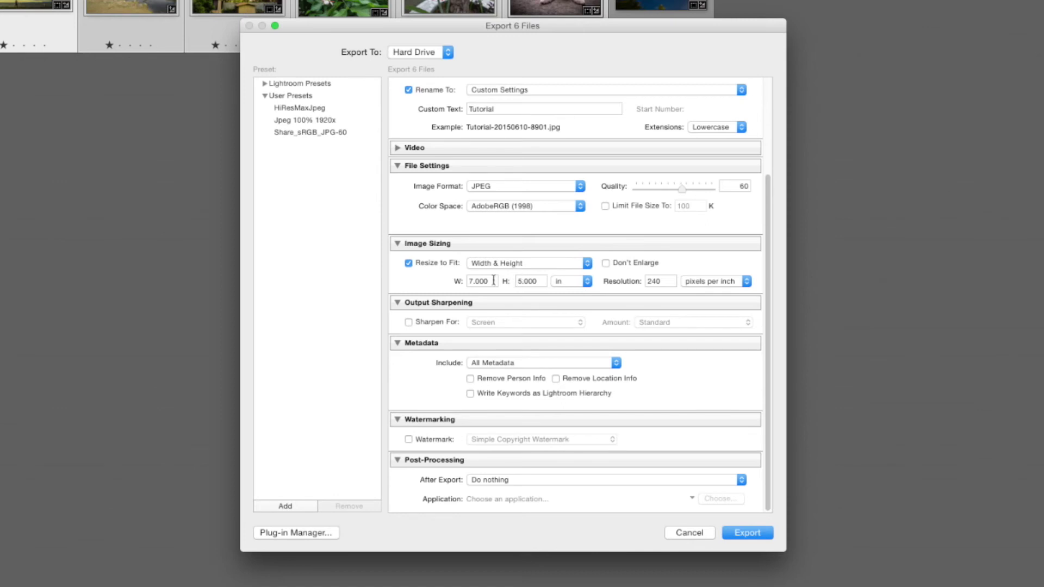
Change the unit of the resize width and height to pixels and check the resolution setting
left_click(573, 286)
left_click(568, 291)
left_click(570, 285)
left_click(573, 262)
left_click(652, 279)
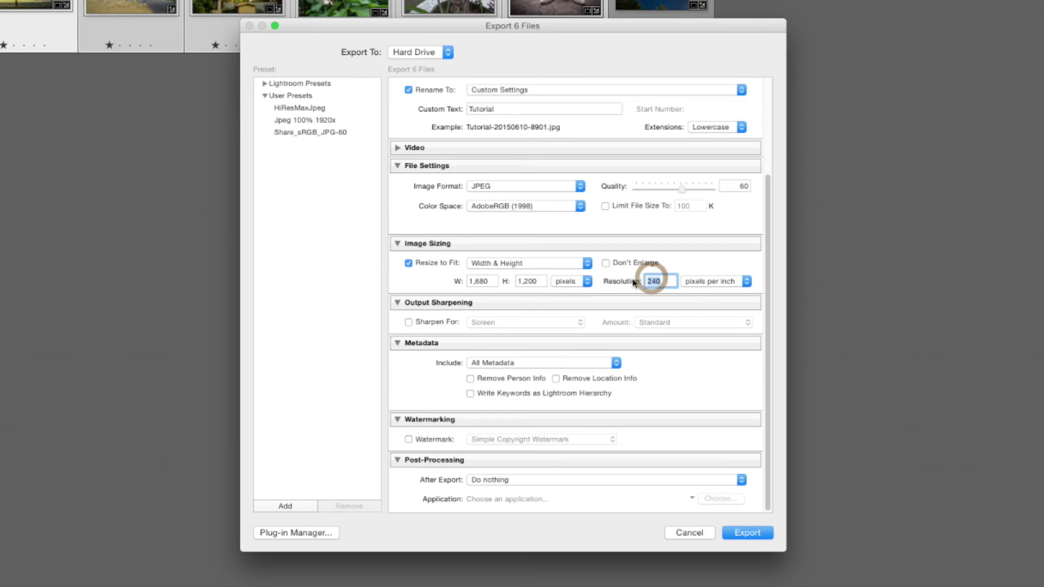
left_click(694, 288)
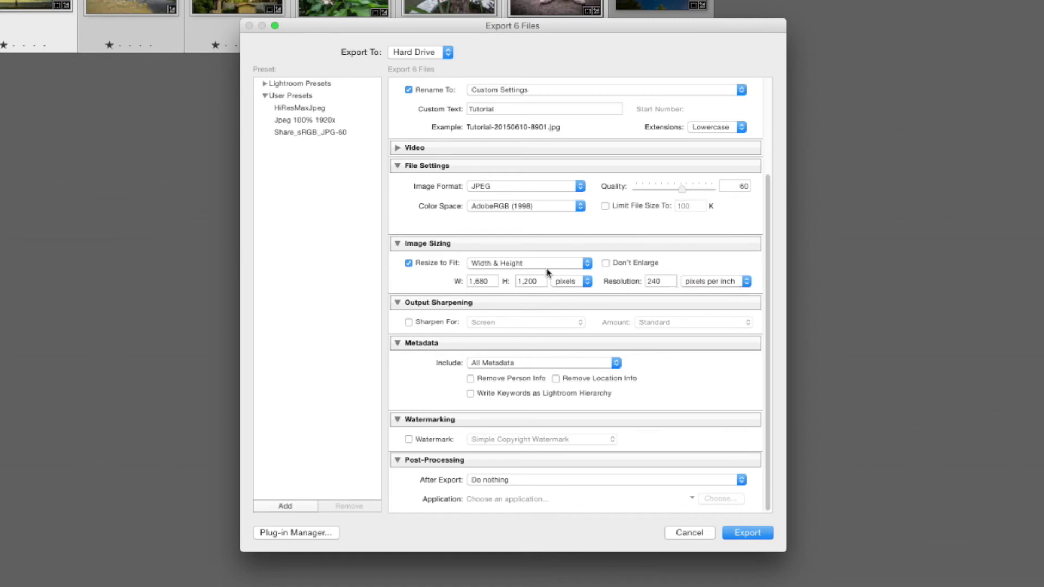
Resize the exported images by Long Edge, with that edge set to 1920 pixels
left_click(496, 278)
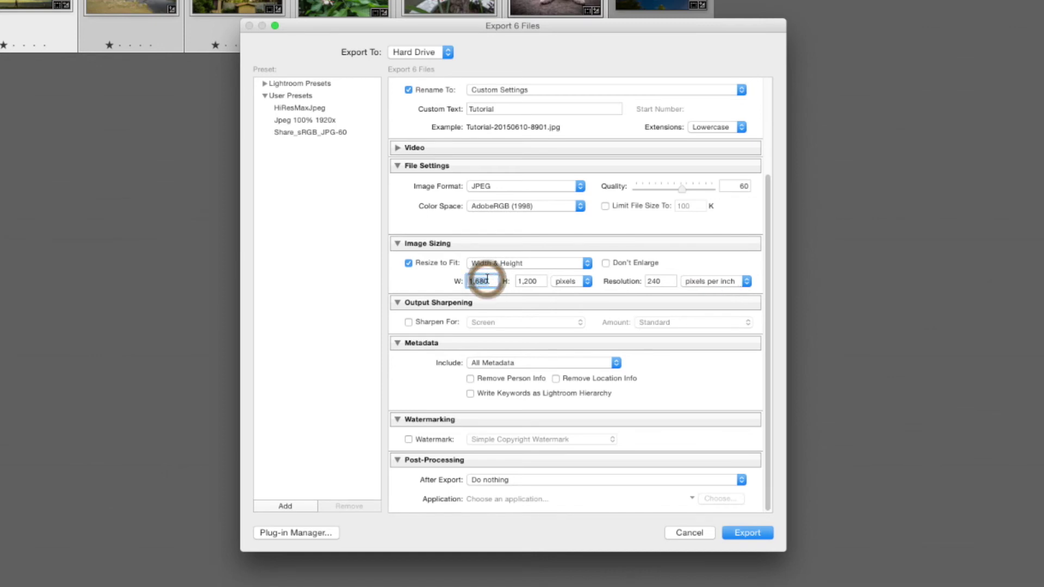
left_click(528, 282)
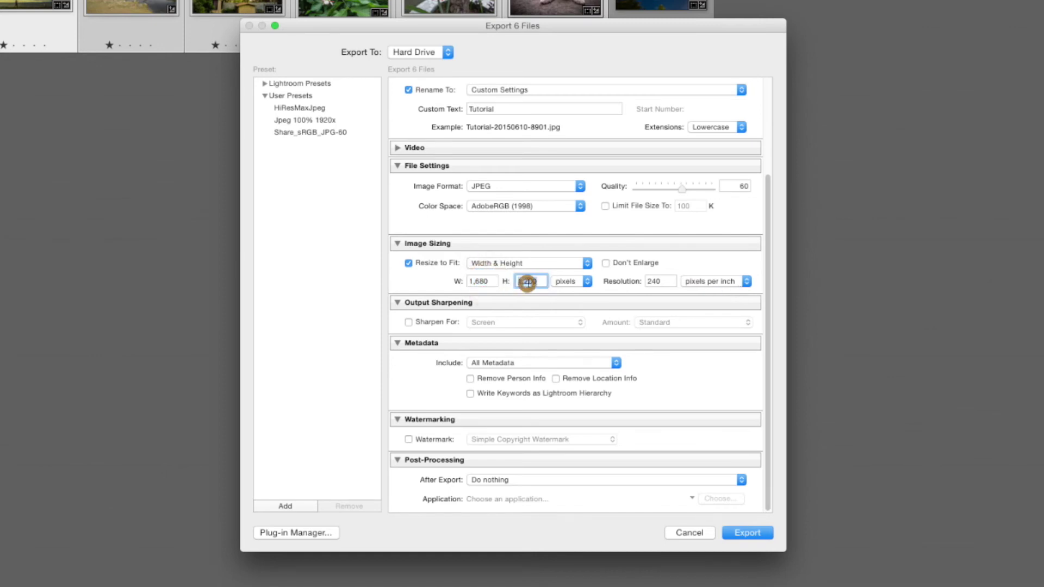
type("1920")
left_click(542, 263)
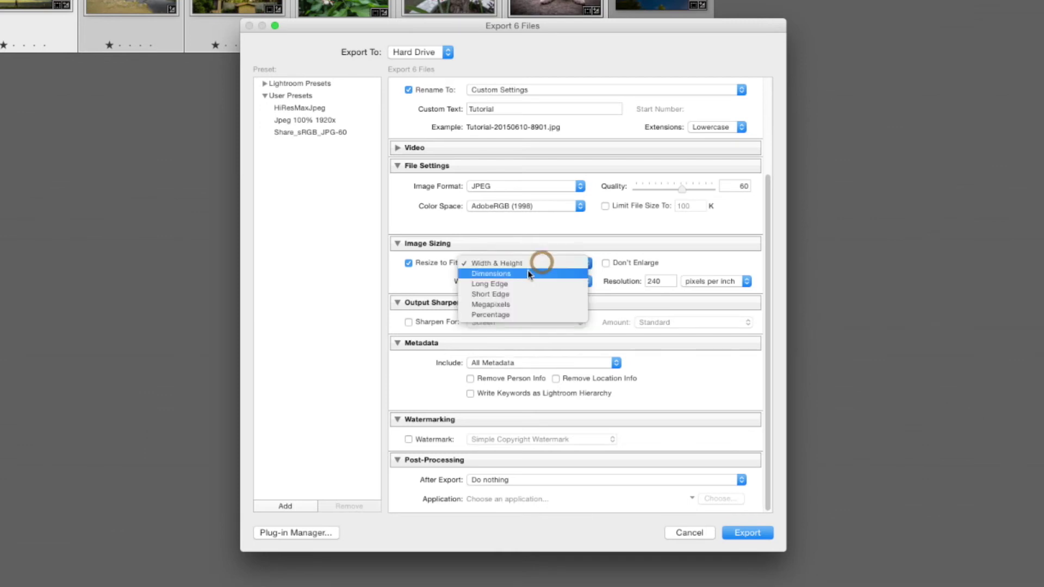
left_click(525, 288)
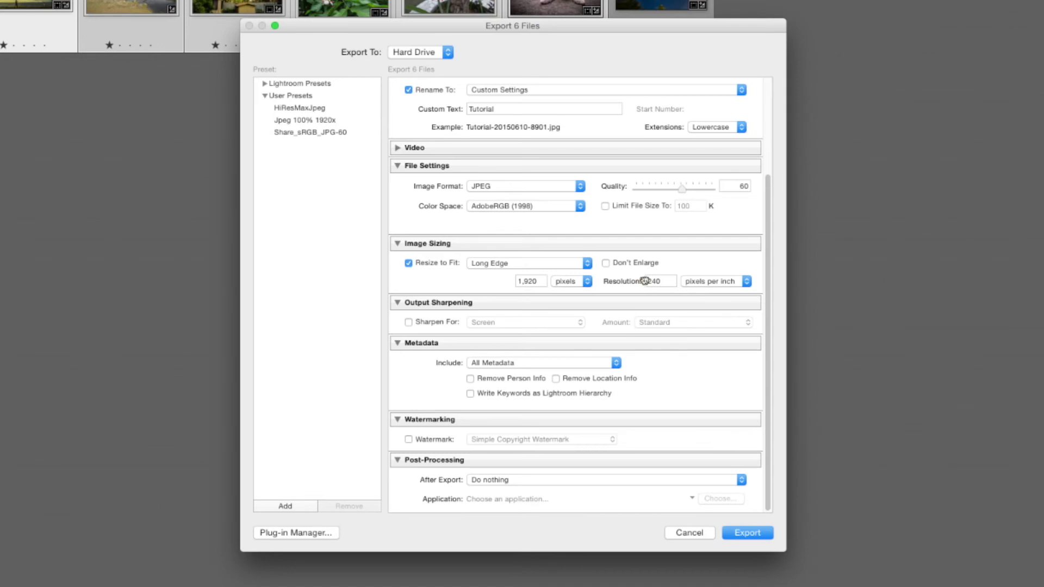
Try inches as the unit for the long edge and return the unit to pixels
left_click(587, 283)
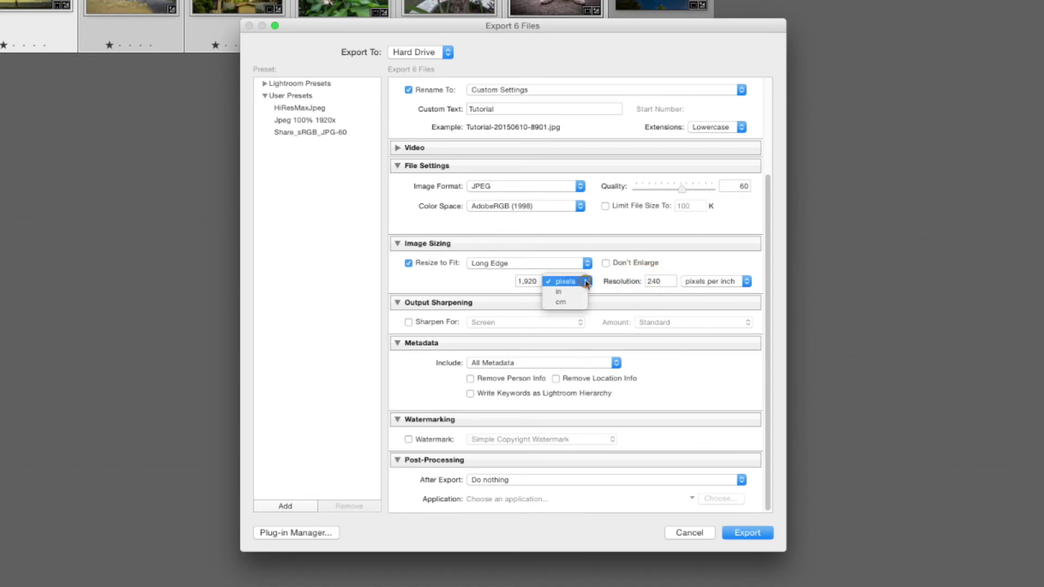
left_click(589, 287)
left_click(587, 282)
left_click(579, 271)
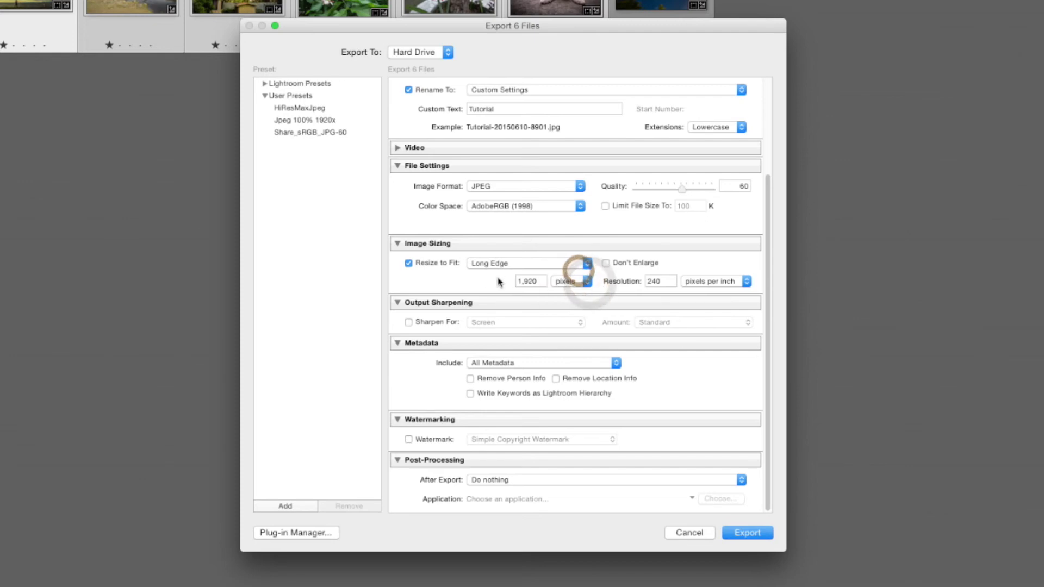
Try output sharpening with the Matte Paper, Glossy Paper and Screen options, and turn sharpening off again
left_click(424, 380)
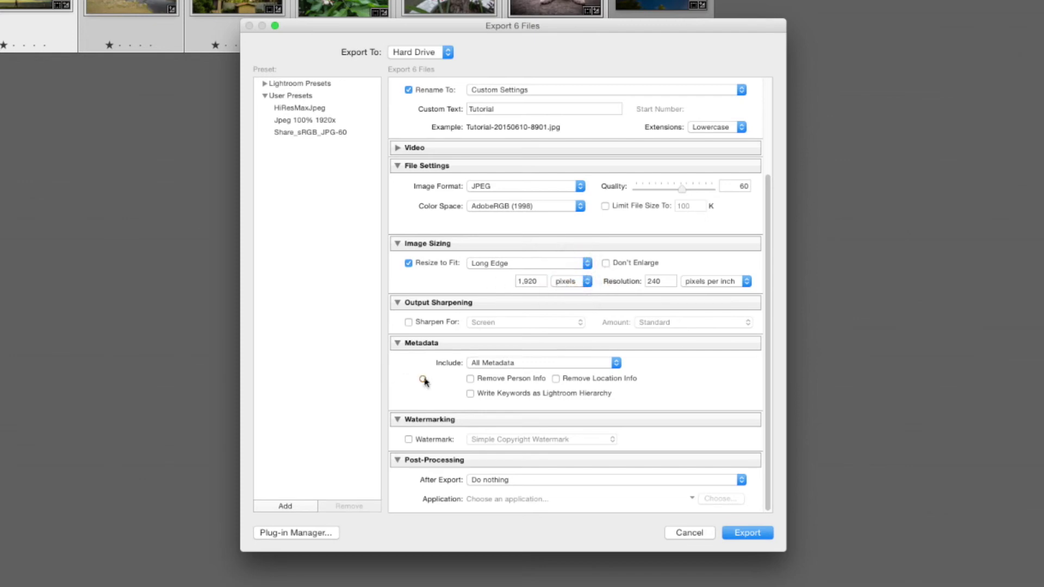
left_click(410, 324)
left_click(498, 326)
left_click(498, 330)
left_click(500, 326)
left_click(505, 335)
left_click(503, 327)
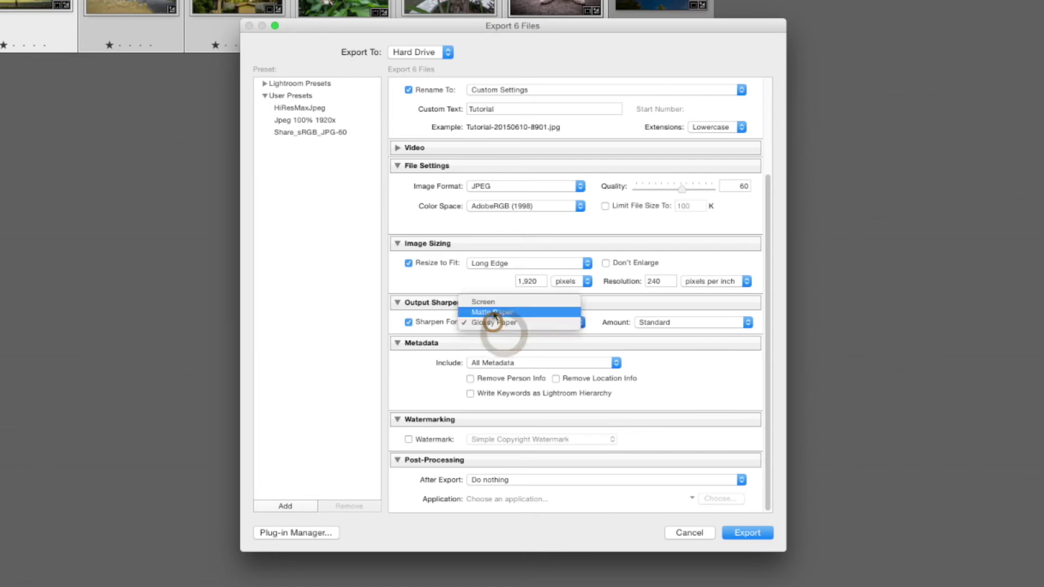
left_click(491, 303)
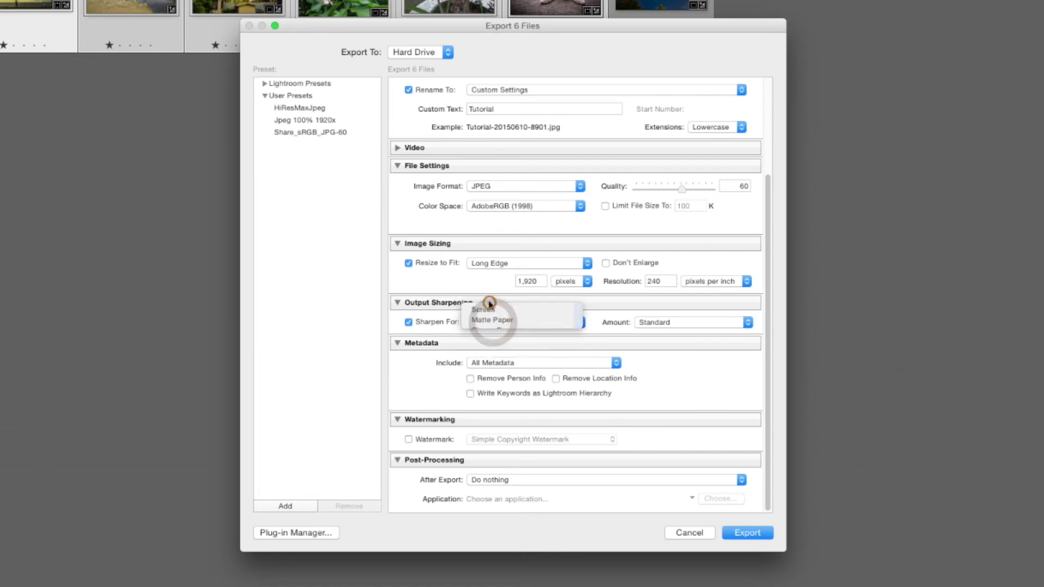
left_click(408, 322)
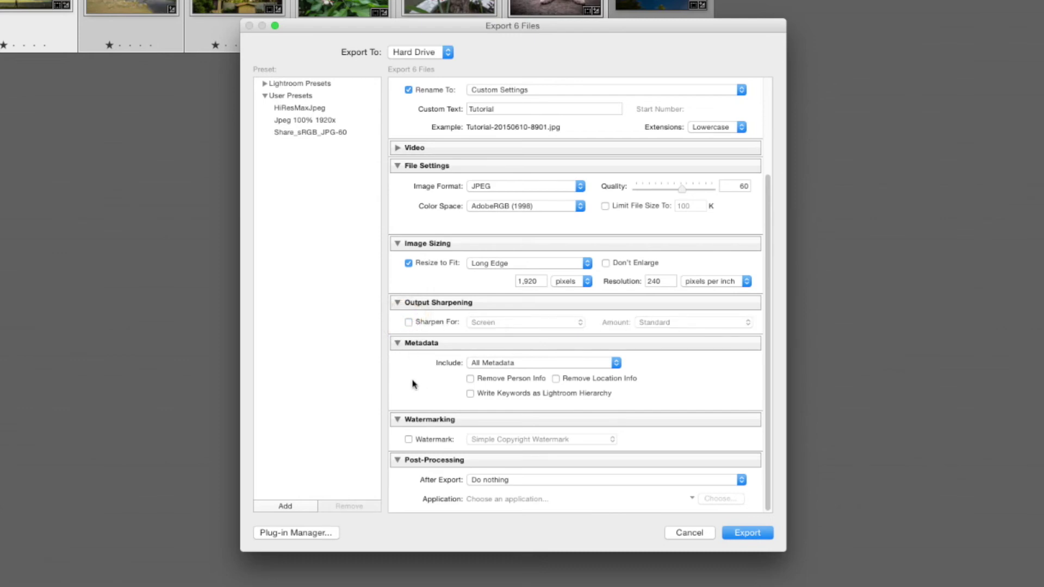
Review which metadata can be included in the exported files, keeping All Metadata selected
left_click(701, 386)
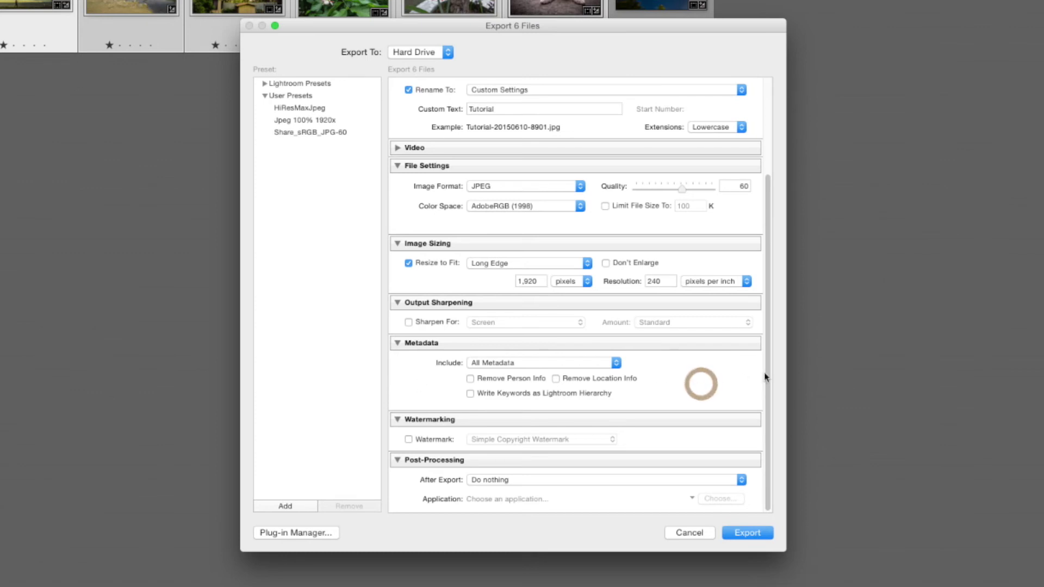
left_click_drag(767, 376, 769, 419)
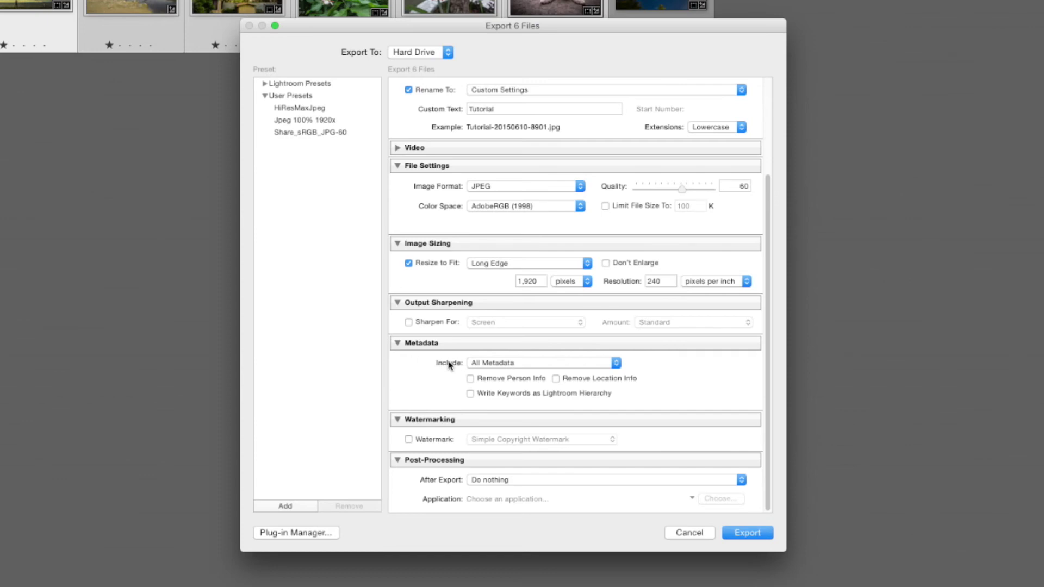
left_click(548, 365)
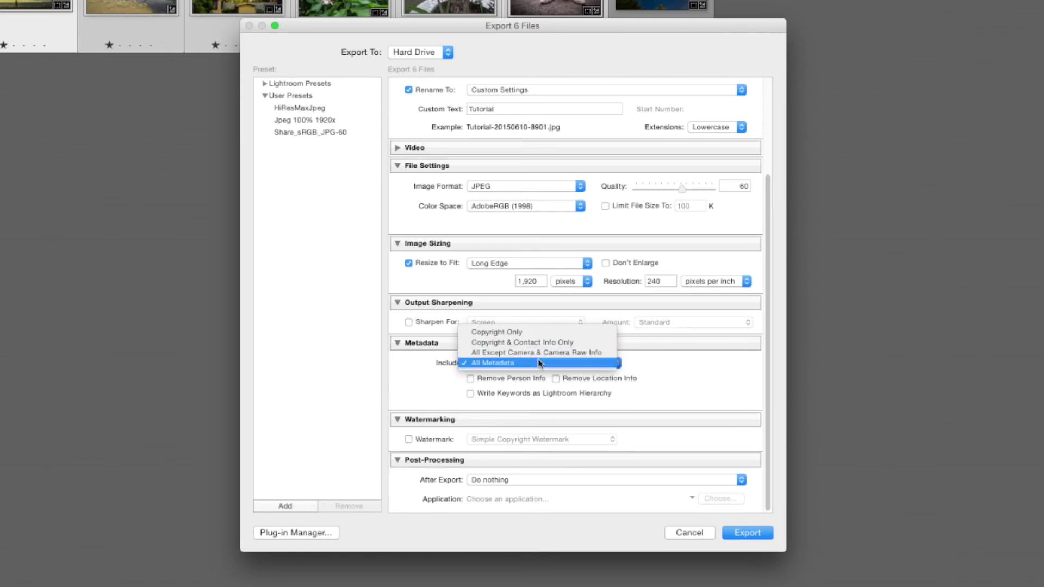
left_click(683, 390)
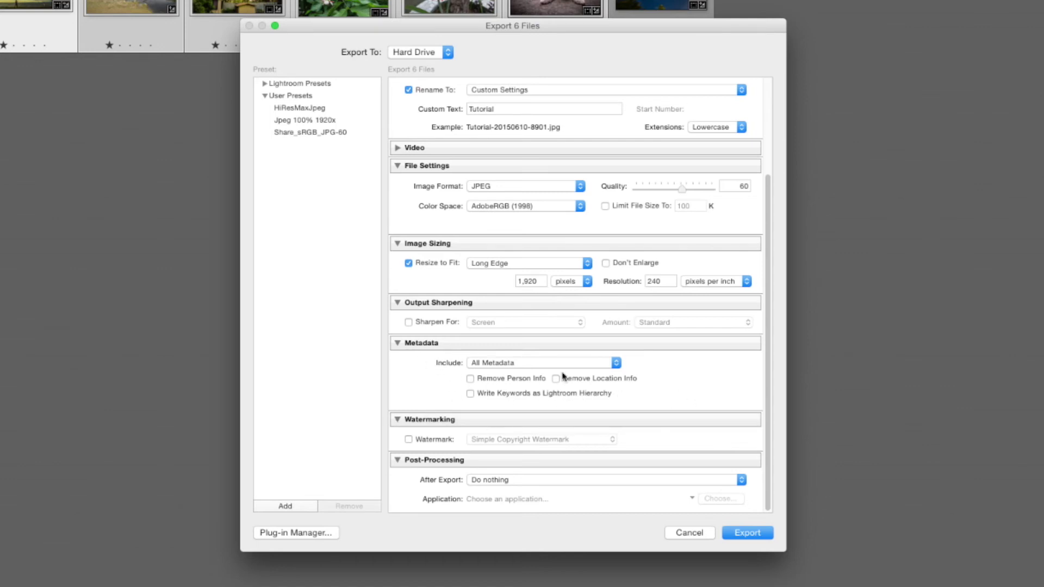
left_click(767, 349)
Enable watermarking for the export and open the Watermark Editor
left_click(413, 442)
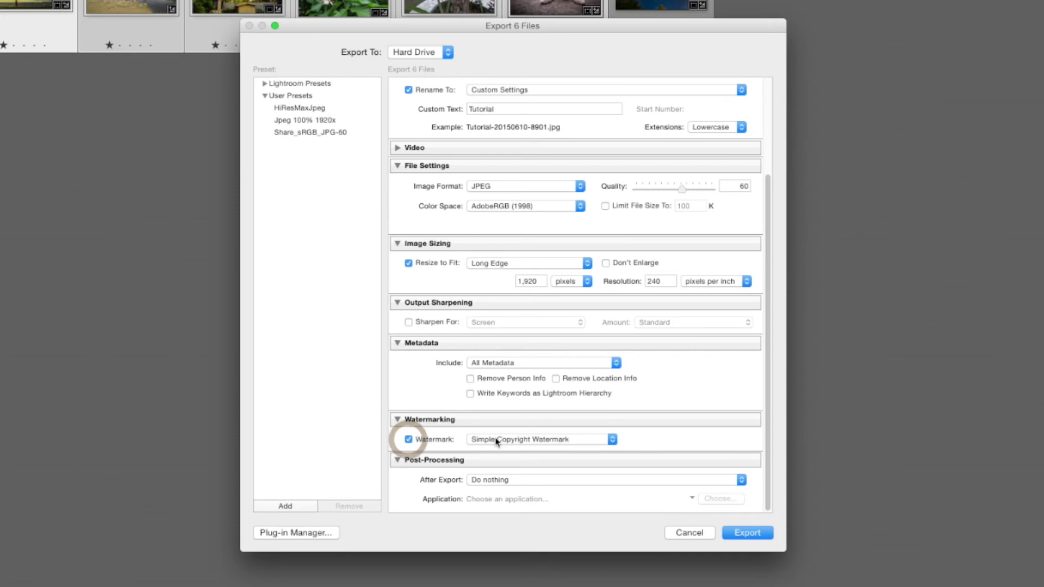
left_click(585, 440)
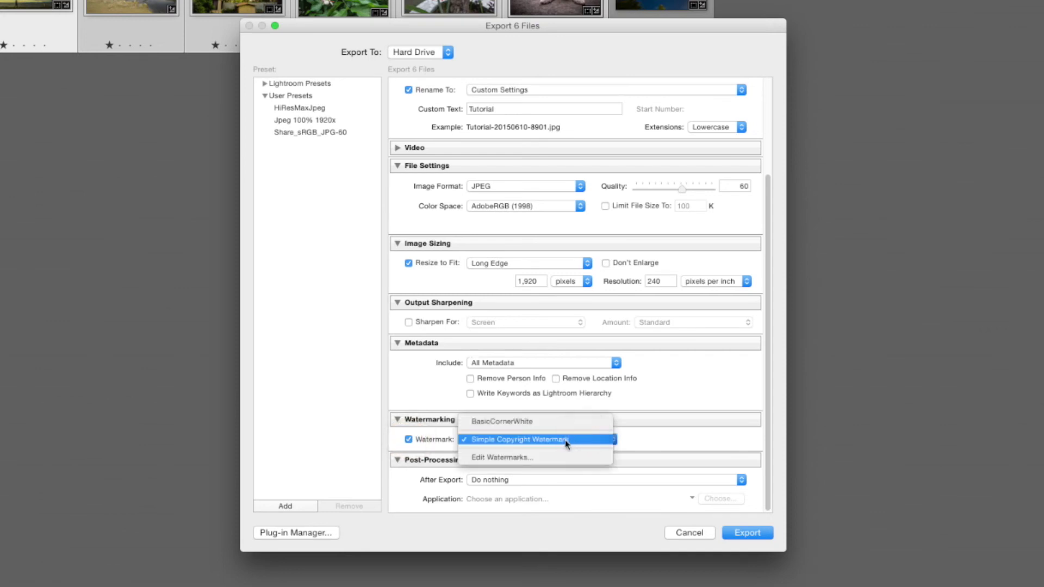
left_click(516, 458)
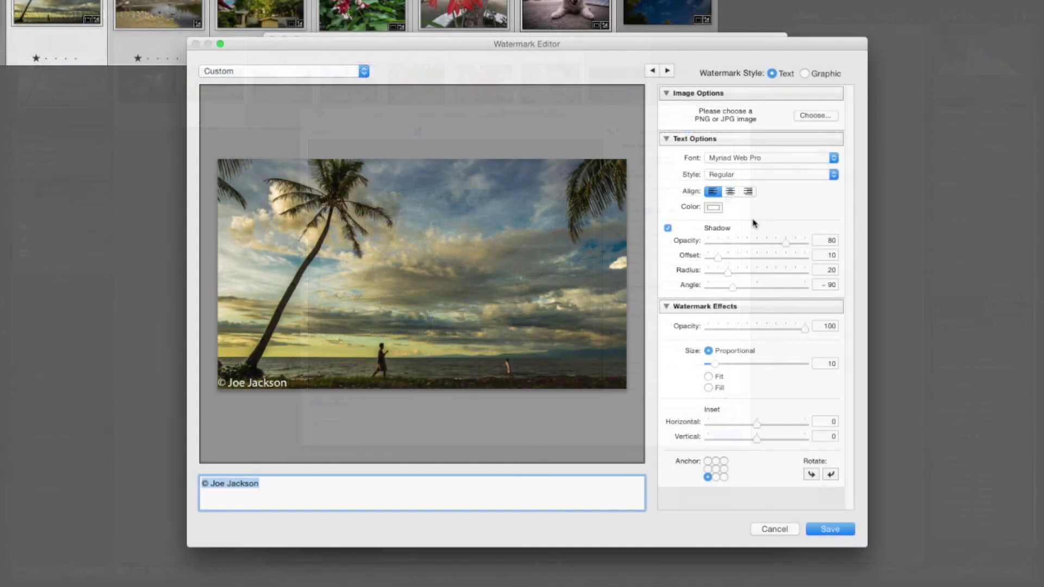
Replace the name in the watermark text so that it reads "© Exodist Photography"
triple_click(282, 488)
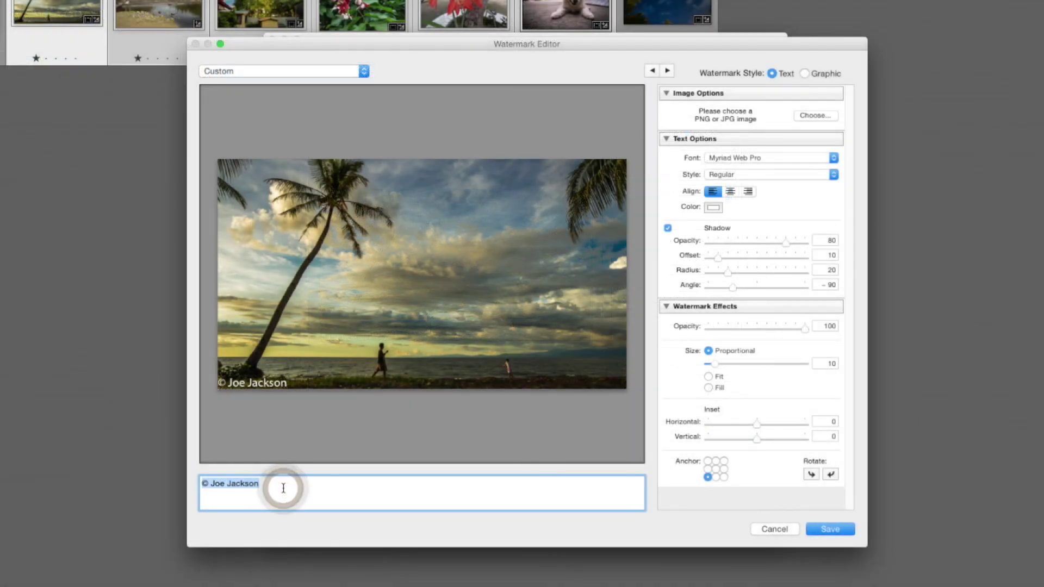
left_click(282, 487)
key("BackSpace")
key("BackSpace")
key("BackSpace")
key("BackSpace")
key("BackSpace")
key("BackSpace")
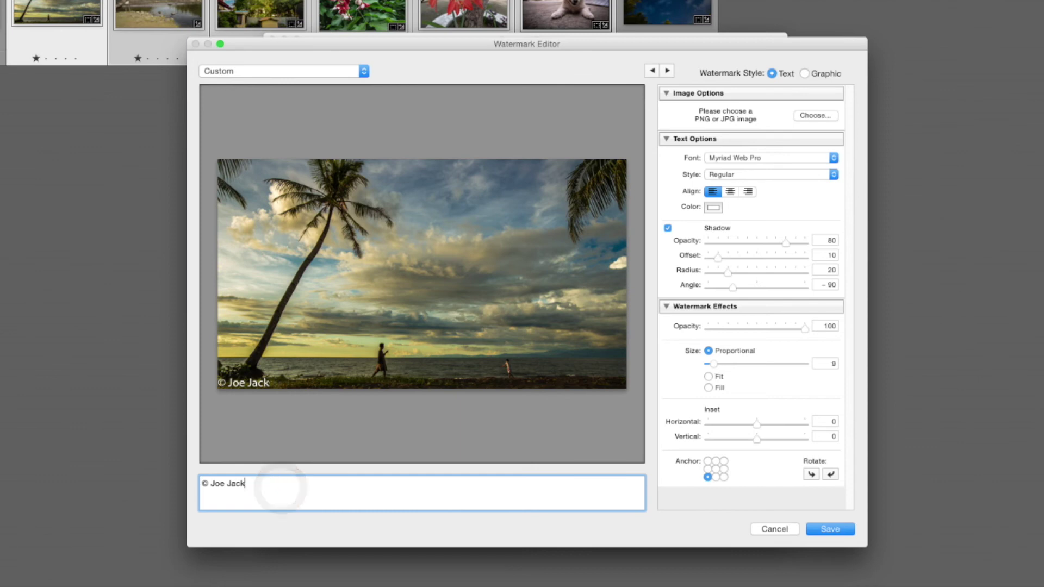
type("Exodist Photog")
key("BackSpace")
key("BackSpace")
key("BackSpace")
key("BackSpace")
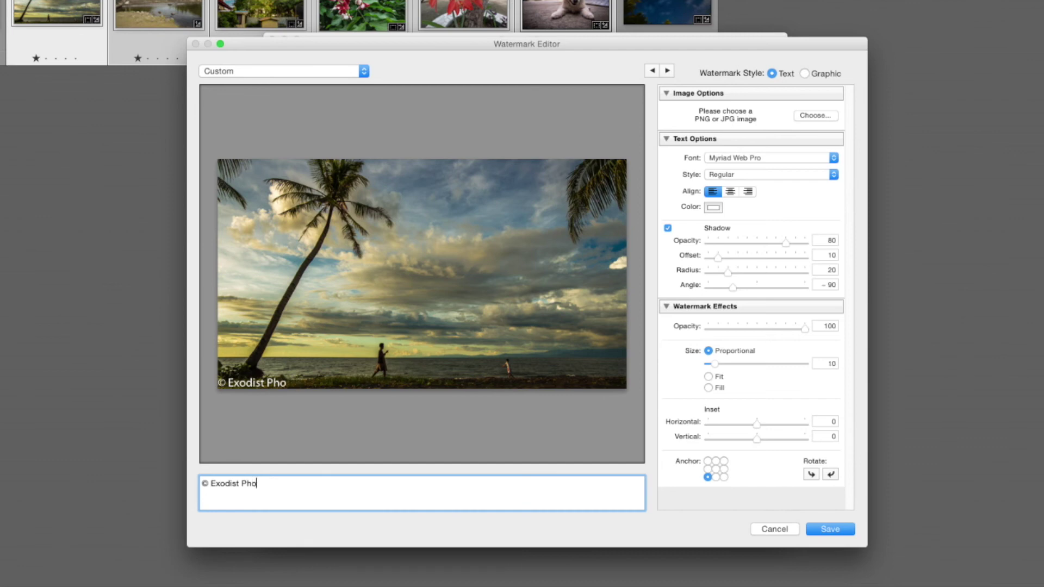
type("otography")
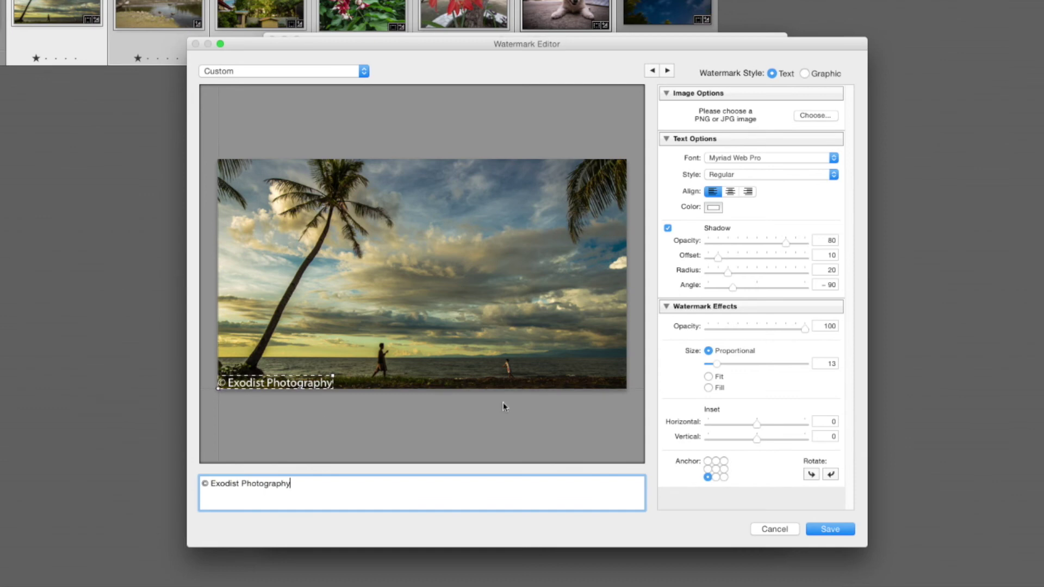
left_click(312, 489)
Set the watermark text's font to Cinzel Decorative and its style to Black
left_click(833, 158)
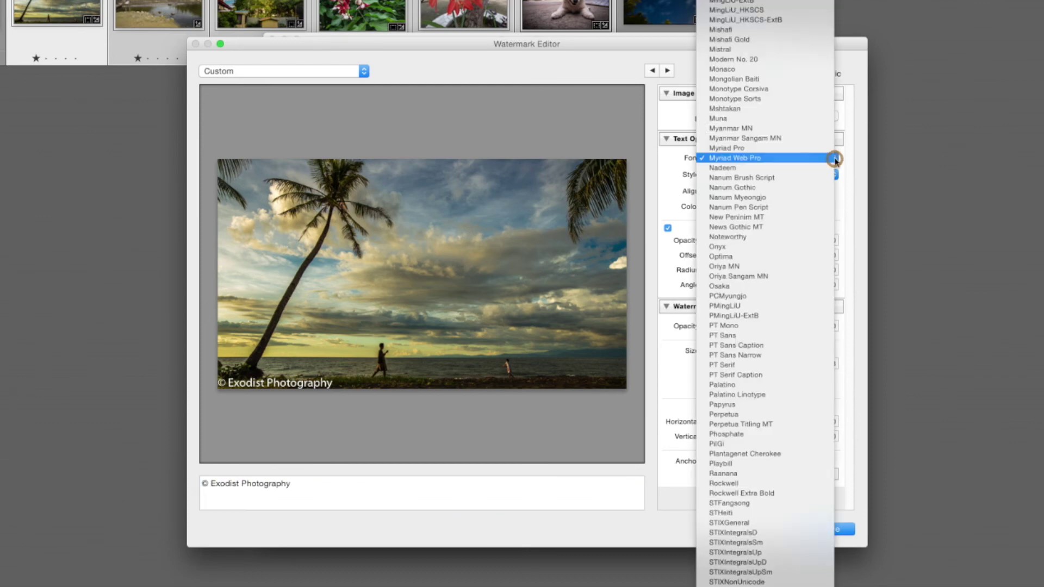
key("c")
key("i")
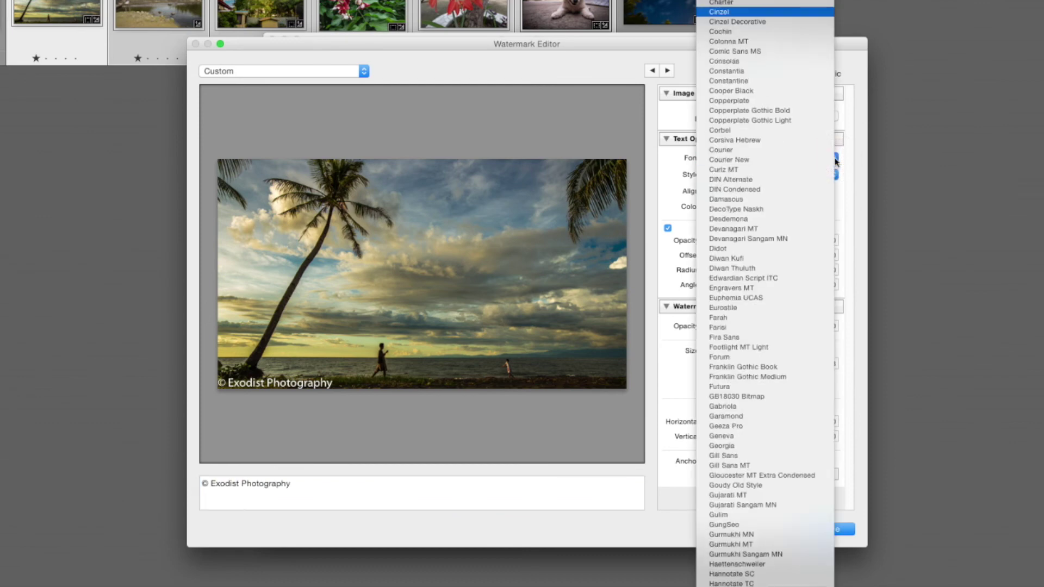
left_click(747, 23)
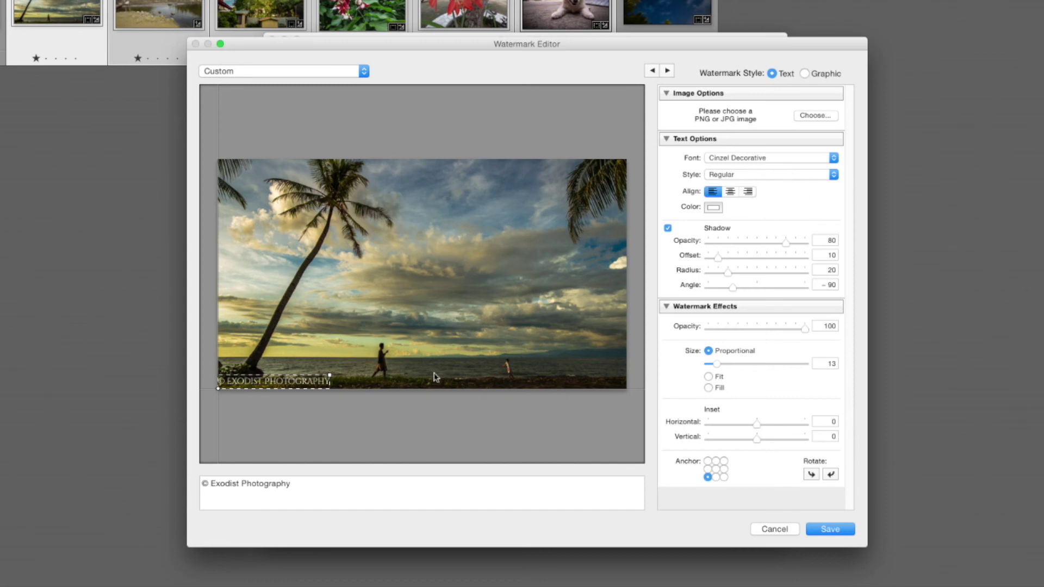
left_click(784, 175)
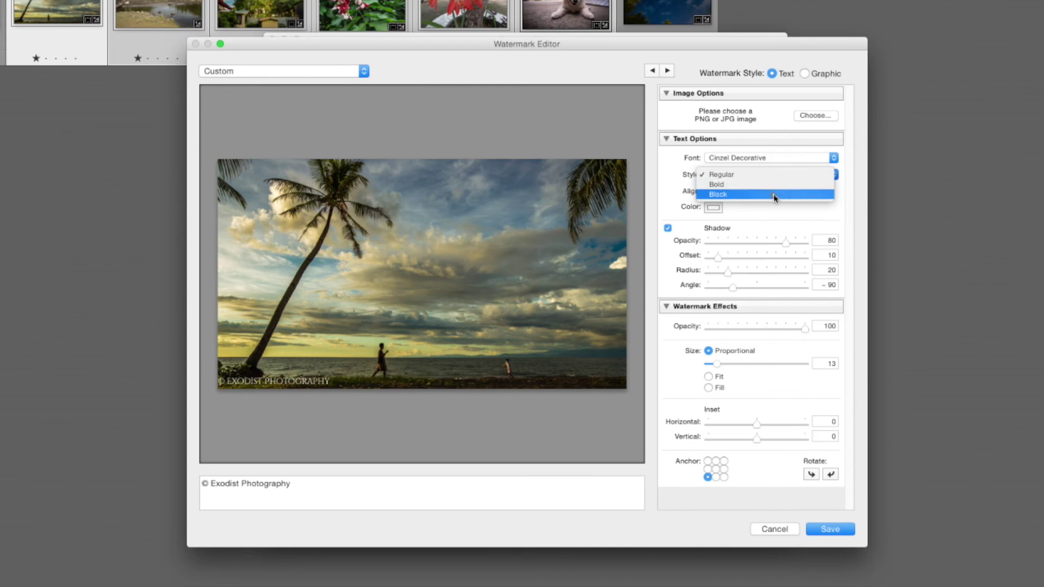
left_click(775, 195)
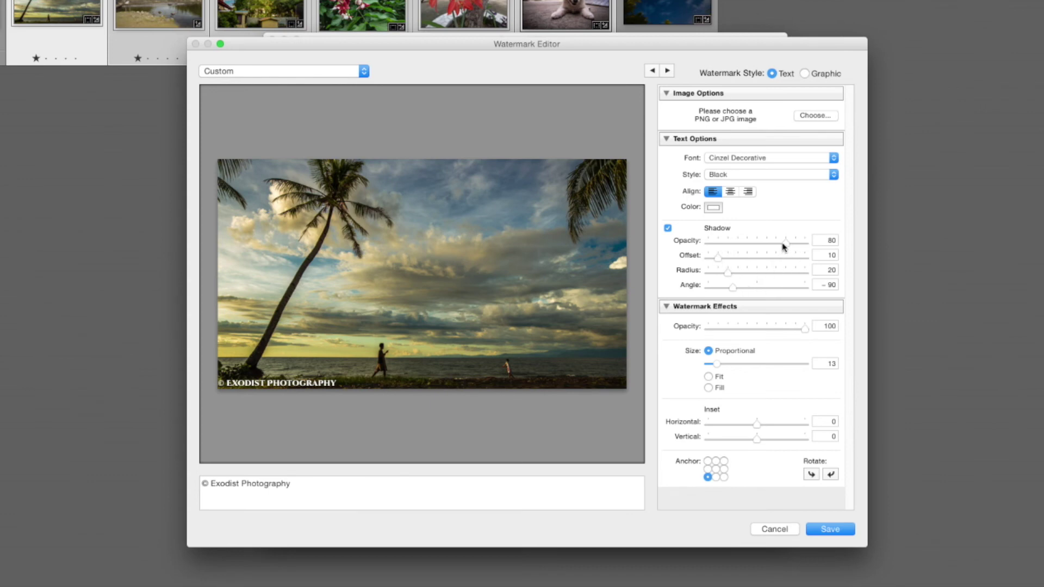
Set the watermark's shadow to radius 24 and angle -45, and its effects to opacity 75 and proportional size 19
left_click_drag(733, 290, 731, 273)
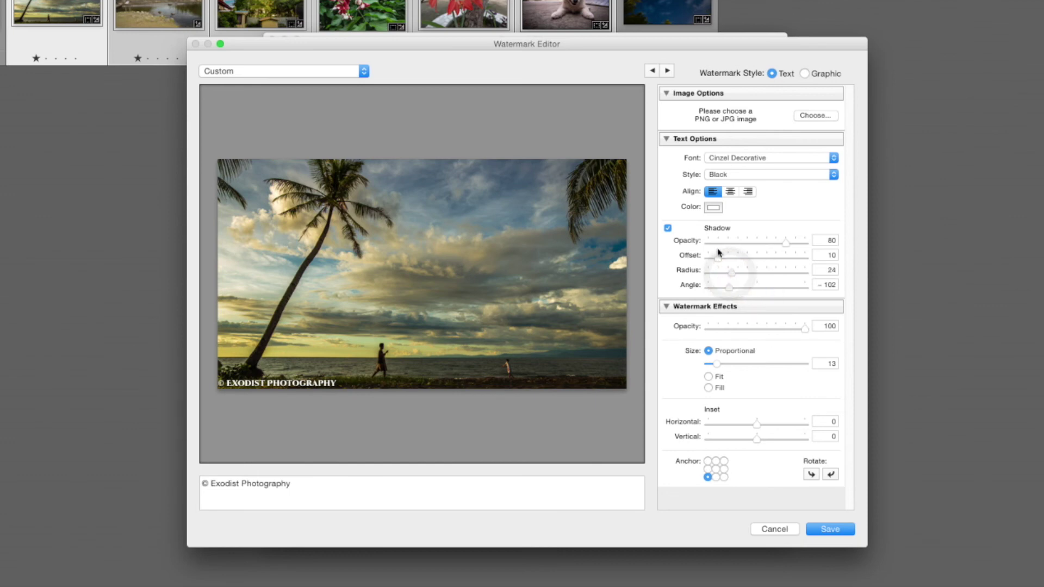
left_click_drag(732, 291, 748, 291)
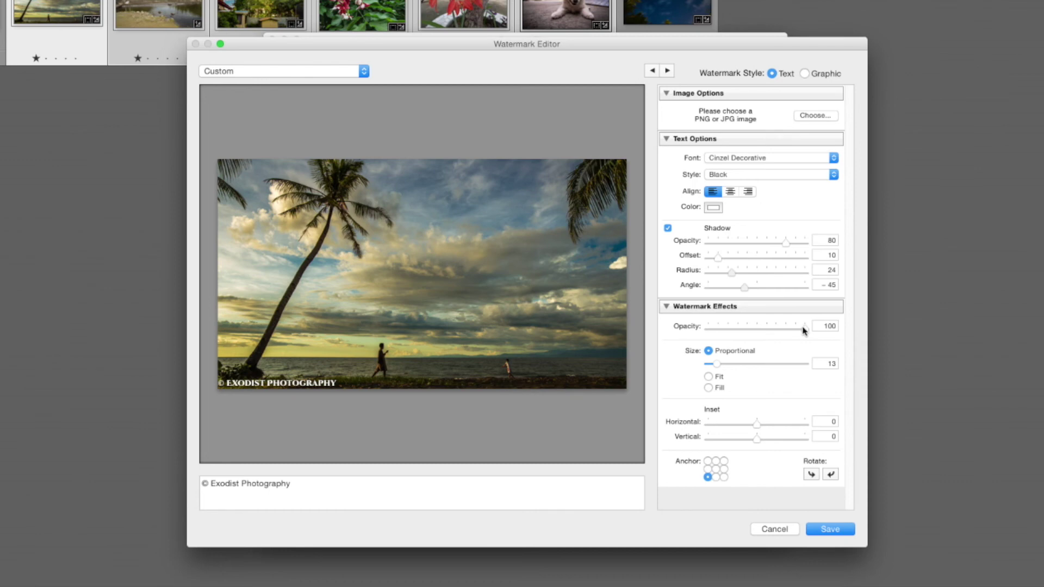
left_click_drag(799, 330, 770, 332)
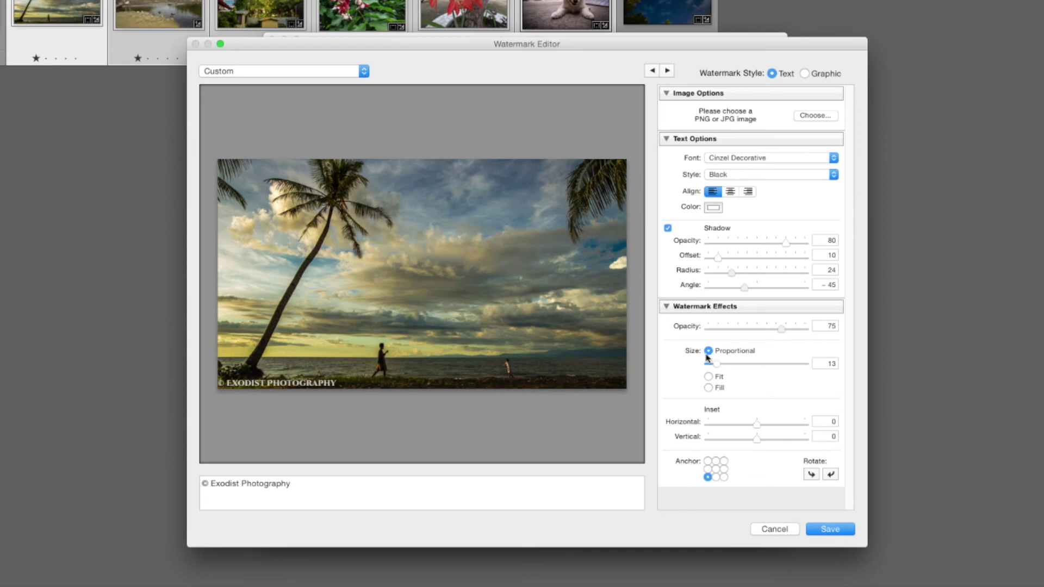
mouse_move(717, 368)
left_mouse_down()
mouse_move(735, 369)
mouse_move(722, 373)
left_mouse_up()
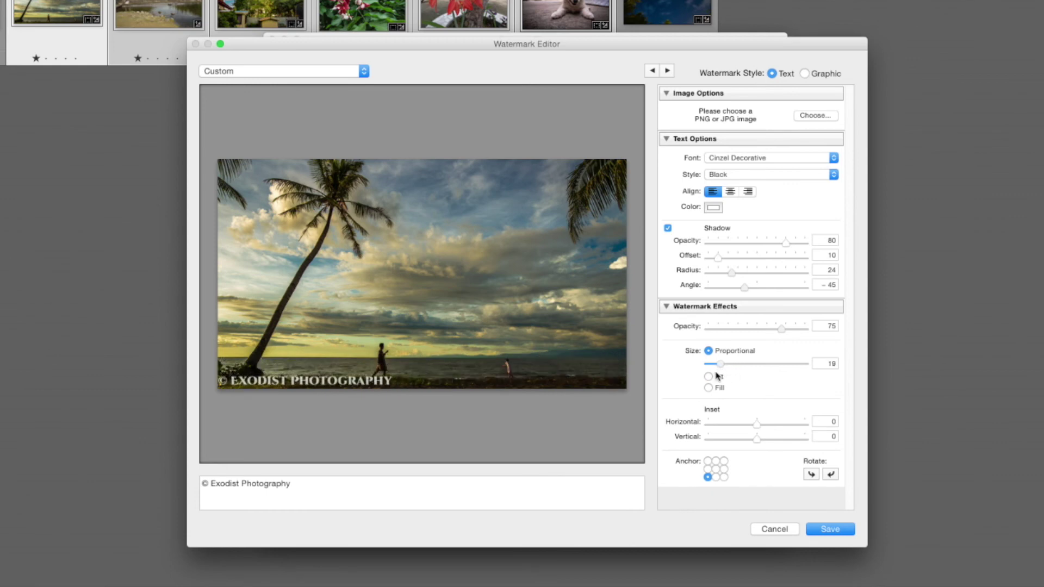
Try the Fit and Fill sizes for the watermark and return the size to Proportional
left_click(708, 377)
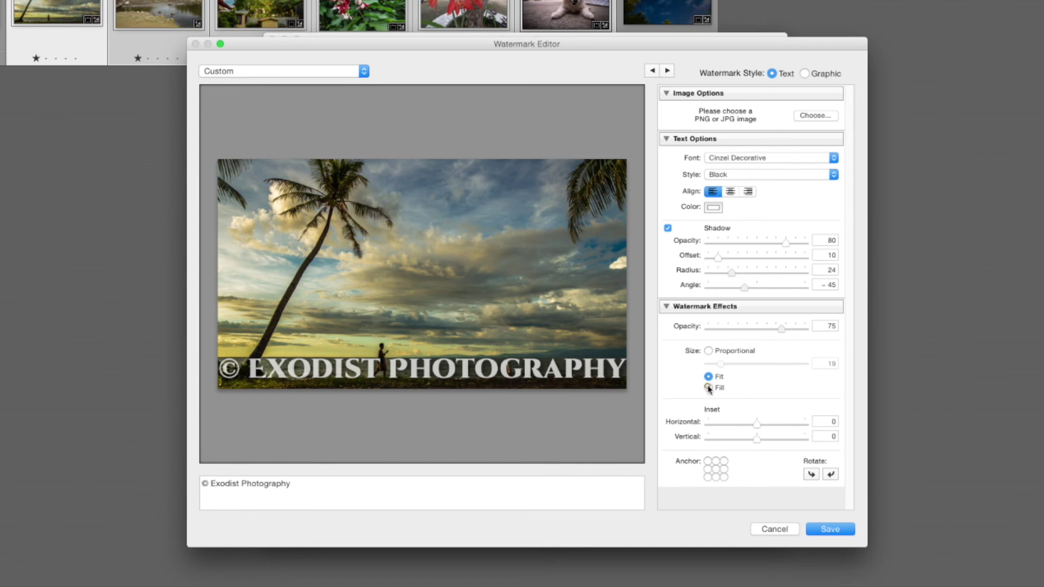
left_click(708, 387)
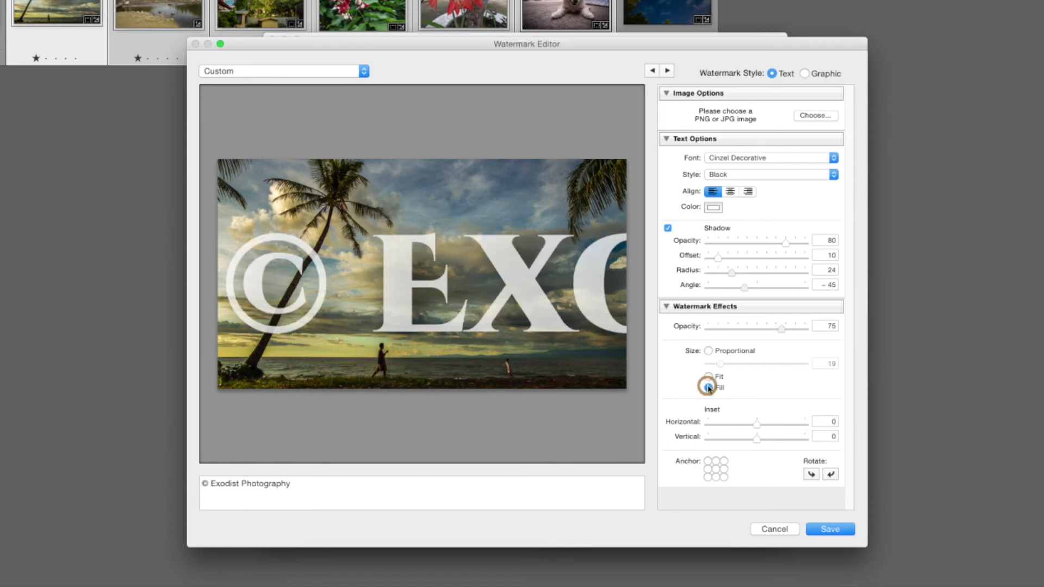
left_click(709, 351)
Set the watermark's inset to 2 horizontally and 1 vertically
mouse_move(757, 428)
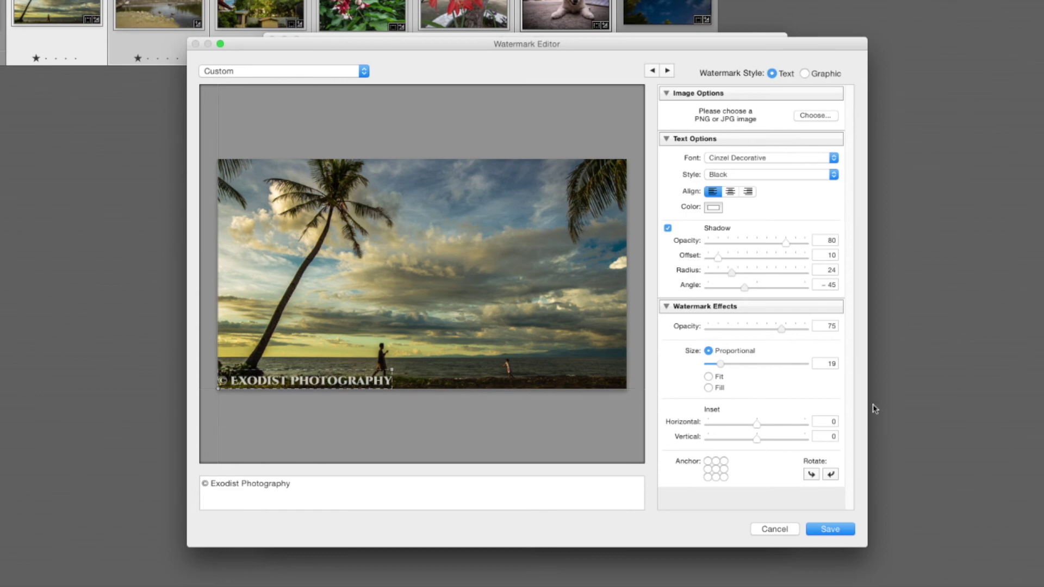
mouse_move(759, 427)
left_mouse_down()
mouse_move(792, 429)
mouse_move(748, 427)
mouse_move(767, 427)
left_mouse_up()
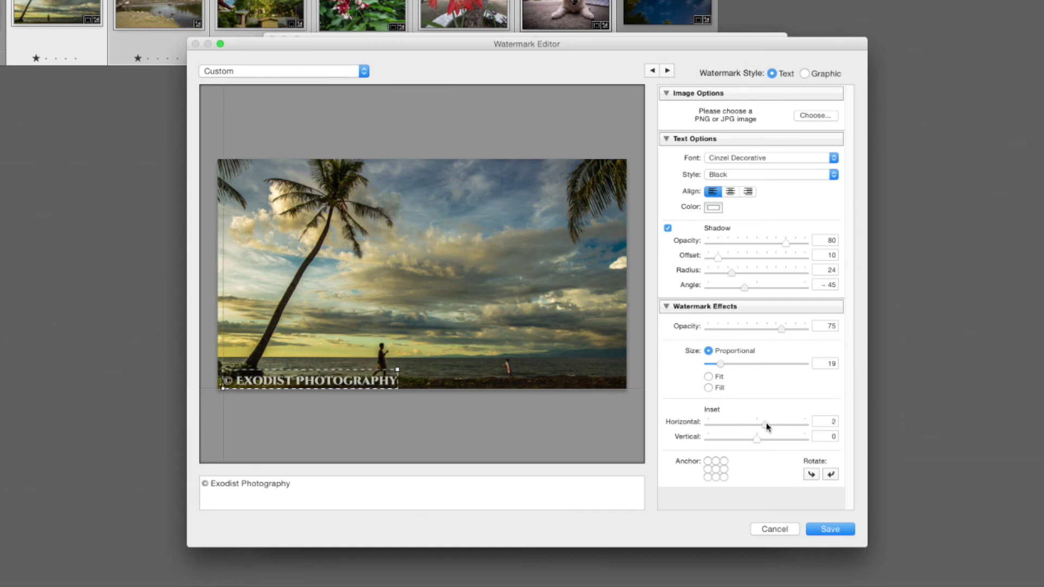
left_click(760, 443)
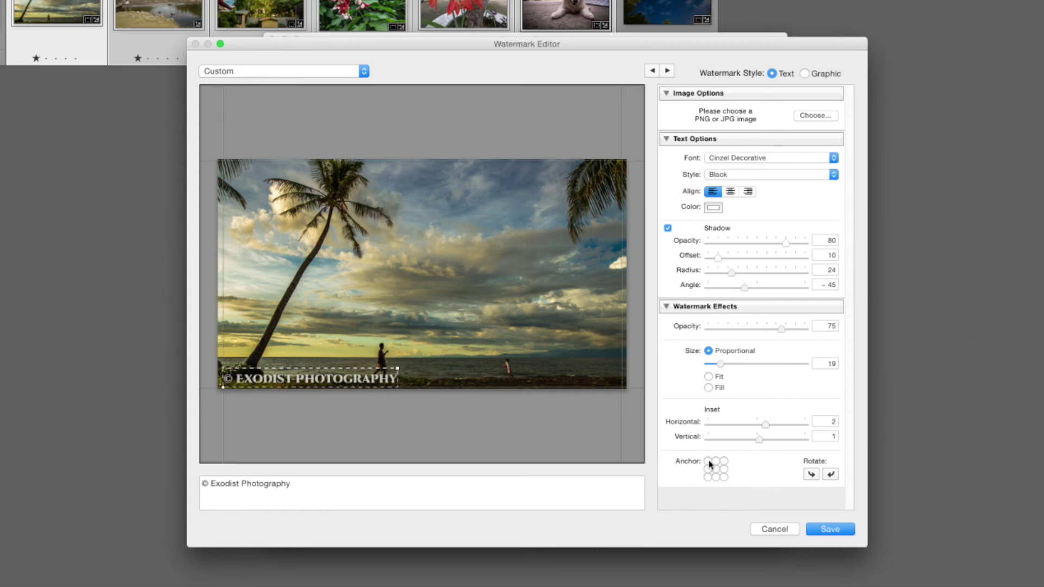
Rotate the watermark through a full turn in four quarter-turn steps
left_click(831, 475)
left_click(832, 475)
left_click(831, 475)
left_click(831, 475)
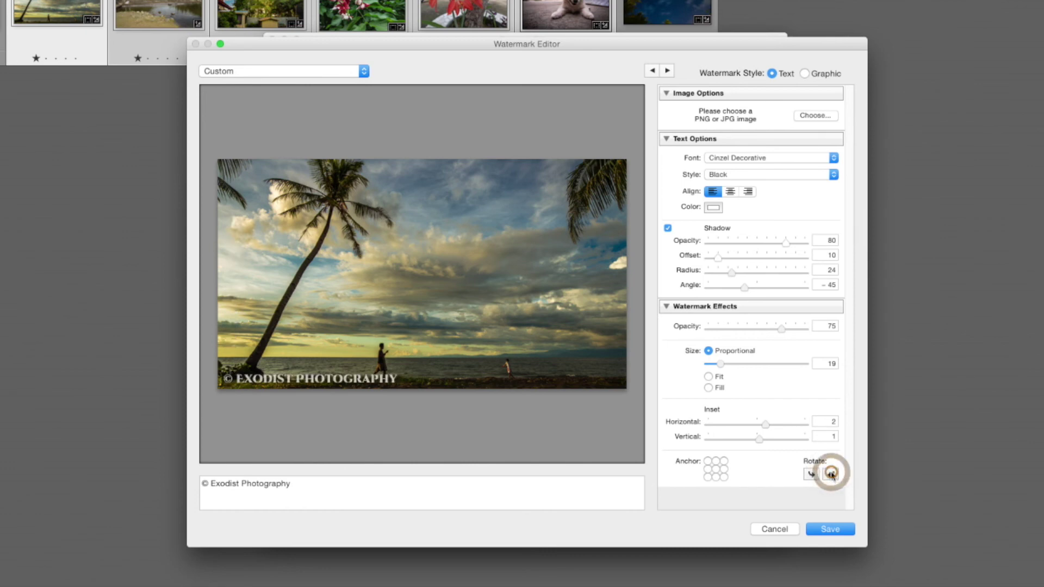
Try the watermark at different anchor points on the photo's corners, edges and centre, ending at the bottom centre
left_click(723, 461)
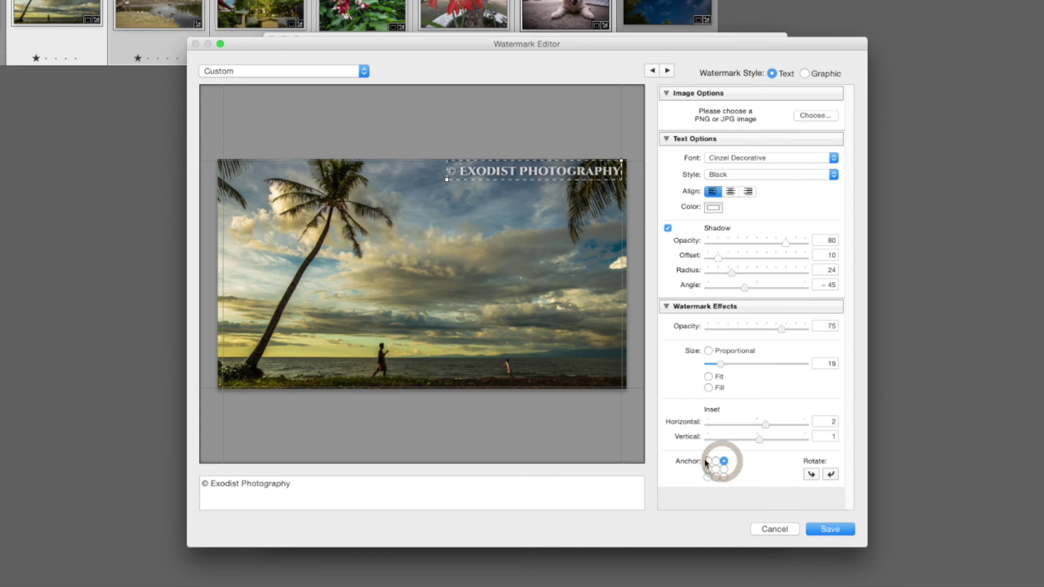
left_click(707, 461)
left_click(716, 469)
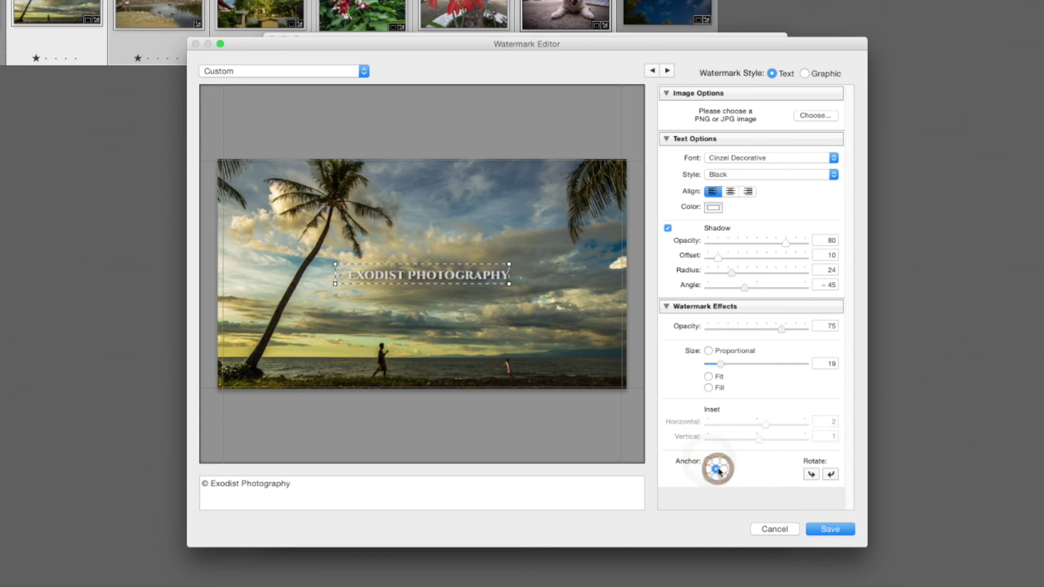
left_click(715, 461)
left_click(715, 476)
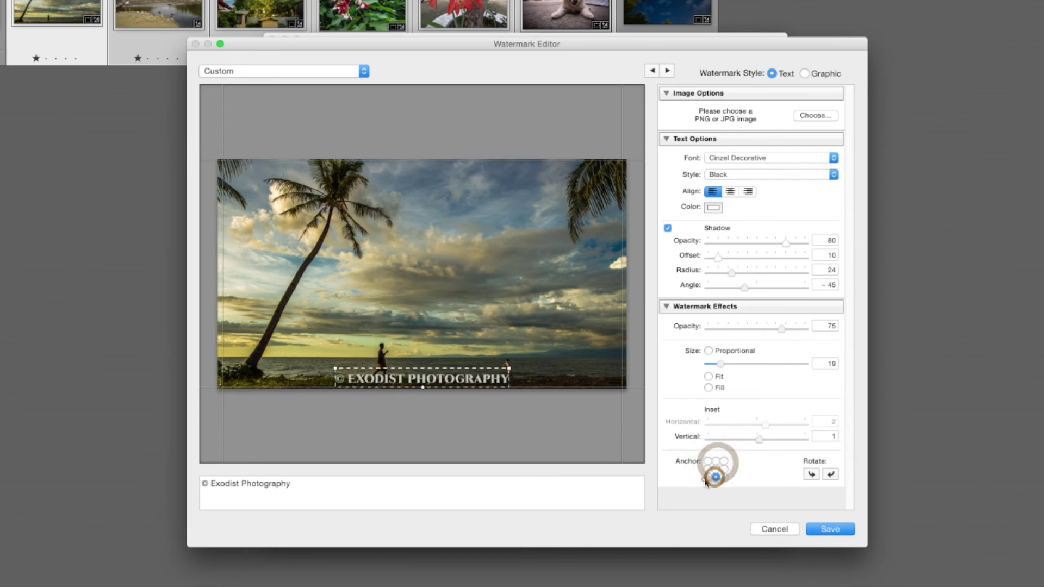
left_click(707, 476)
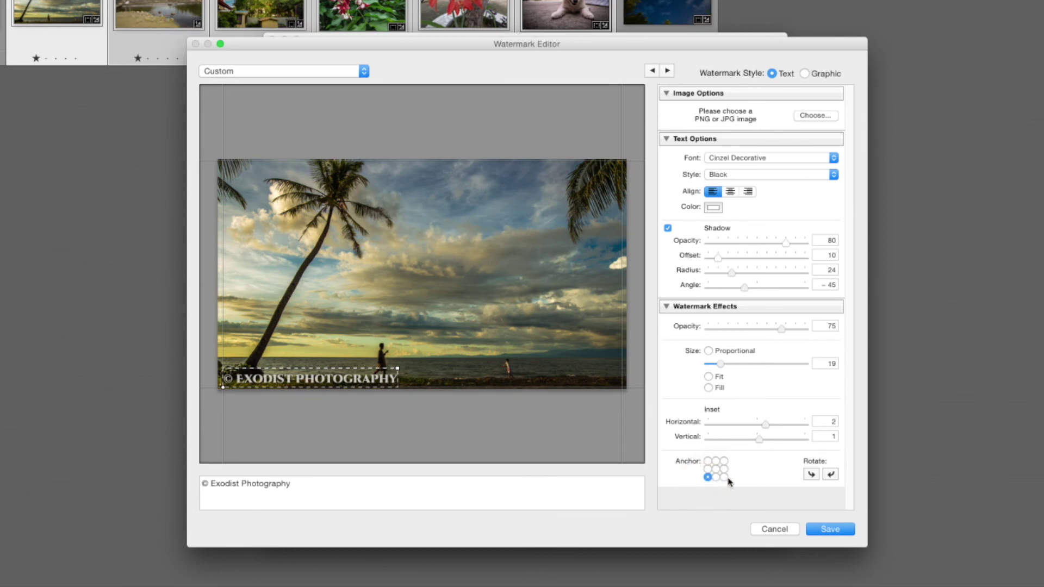
left_click(724, 477)
left_click(715, 477)
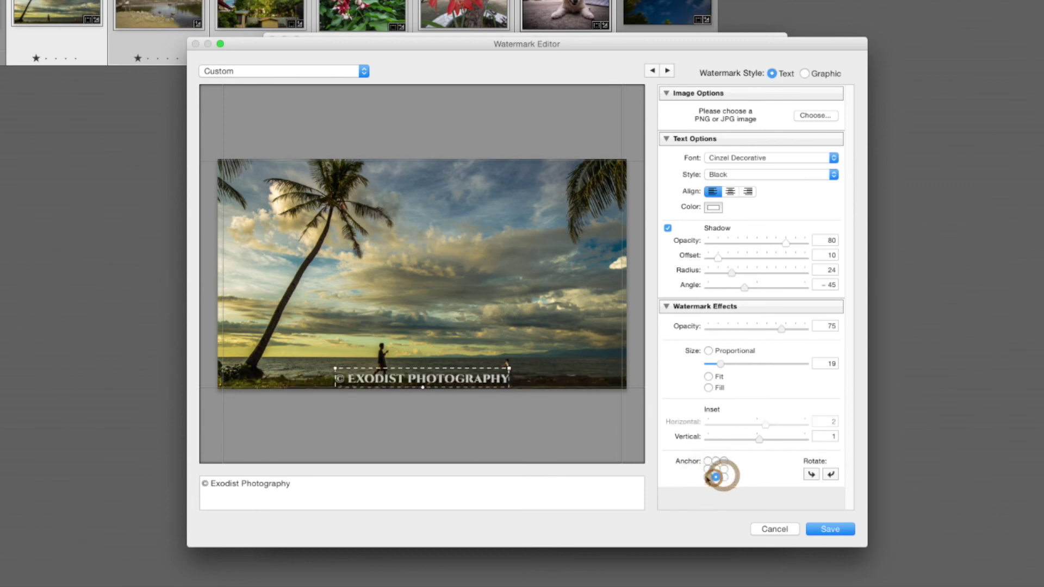
left_click(707, 476)
left_click(716, 477)
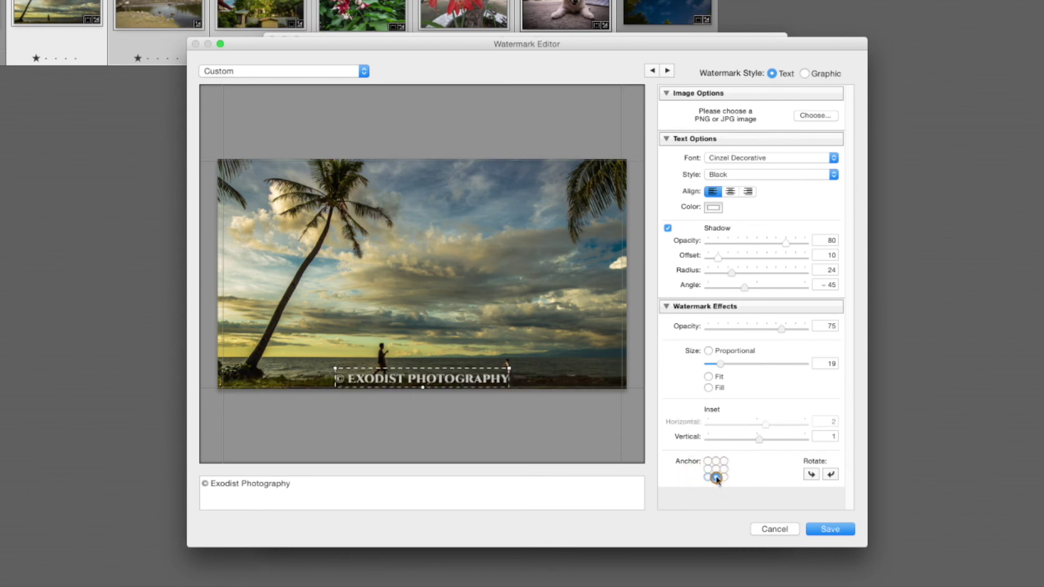
Raise the watermark's vertical inset slightly, and set its size to 27 and opacity to 35
left_click_drag(759, 439, 764, 447)
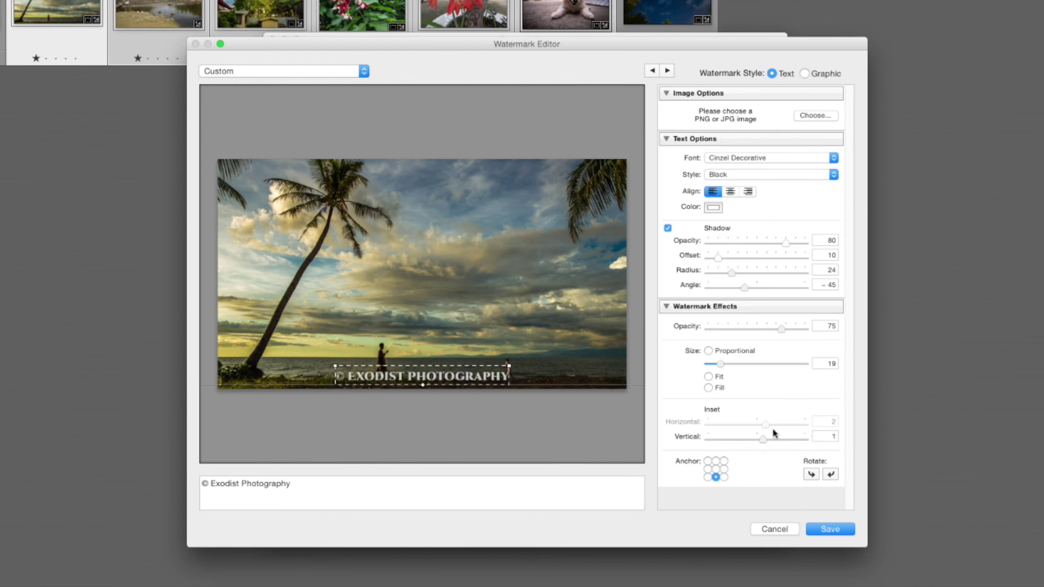
left_click_drag(721, 364, 725, 362)
left_click_drag(783, 329, 739, 334)
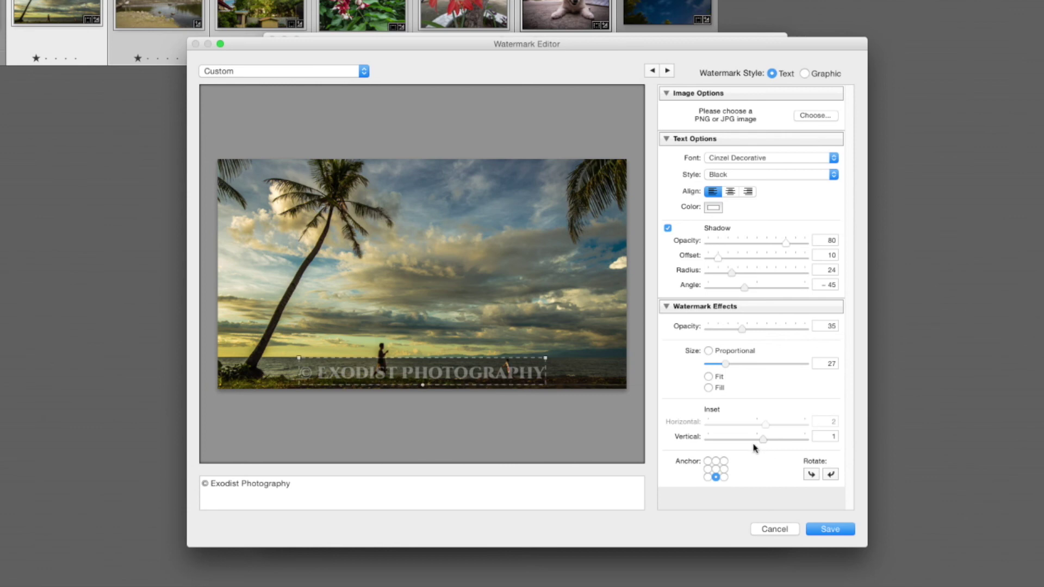
Anchor the watermark at the photo's bottom-left corner with horizontal inset 1, size 20 and opacity 50
left_click(708, 476)
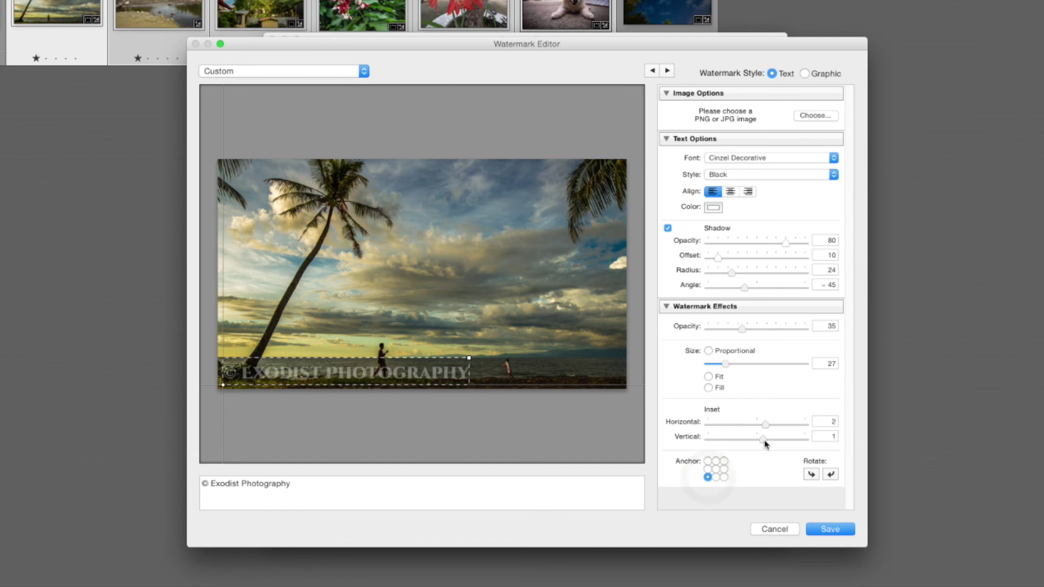
left_click_drag(767, 426, 764, 426)
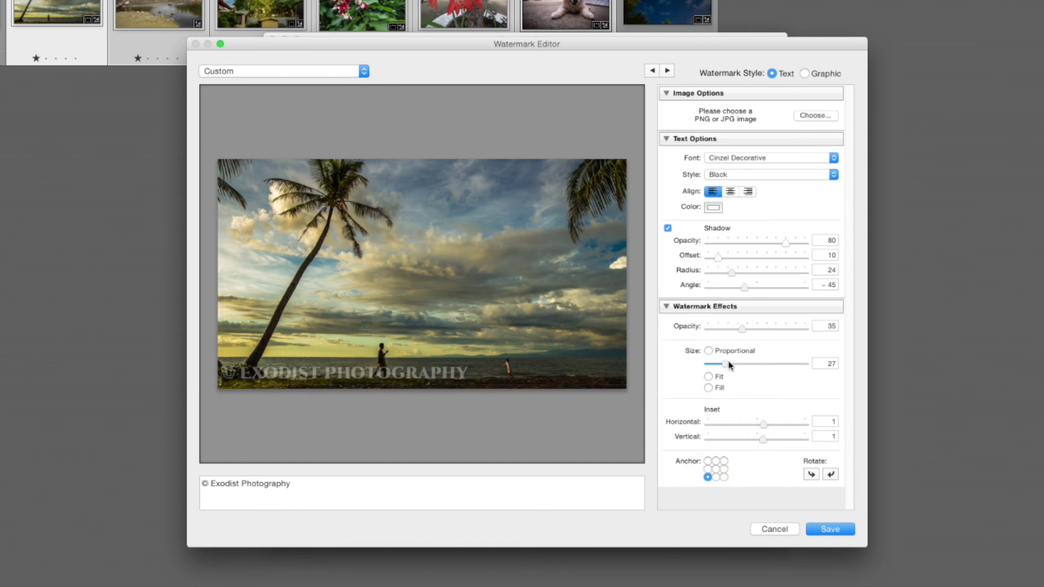
left_click_drag(729, 370, 723, 366)
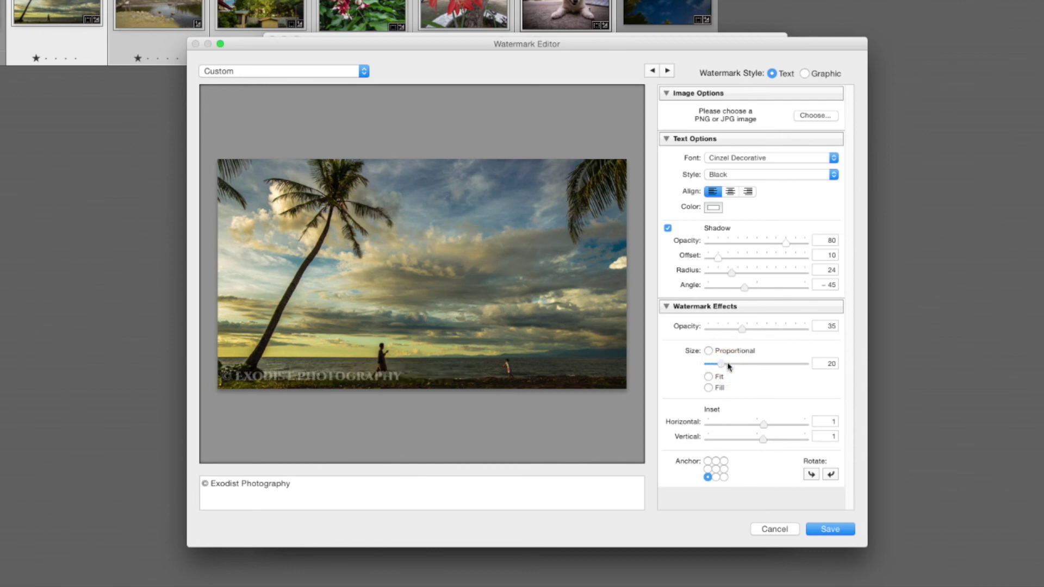
left_click_drag(746, 333, 756, 332)
mouse_move(248, 374)
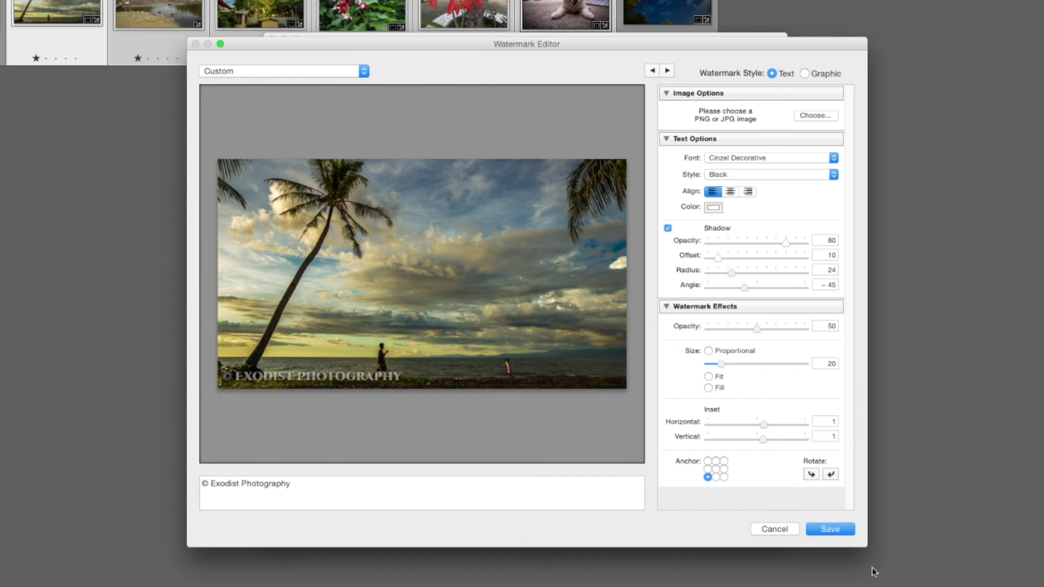
Save the watermark as a preset named "Basic White Corner" and choose it as the export watermark
left_click(830, 530)
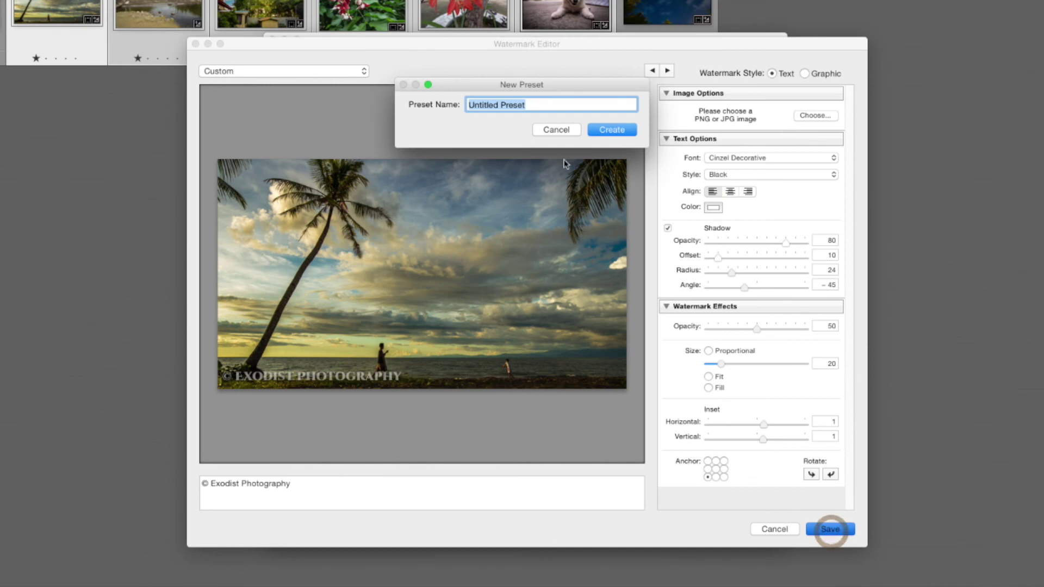
triple_click(539, 107)
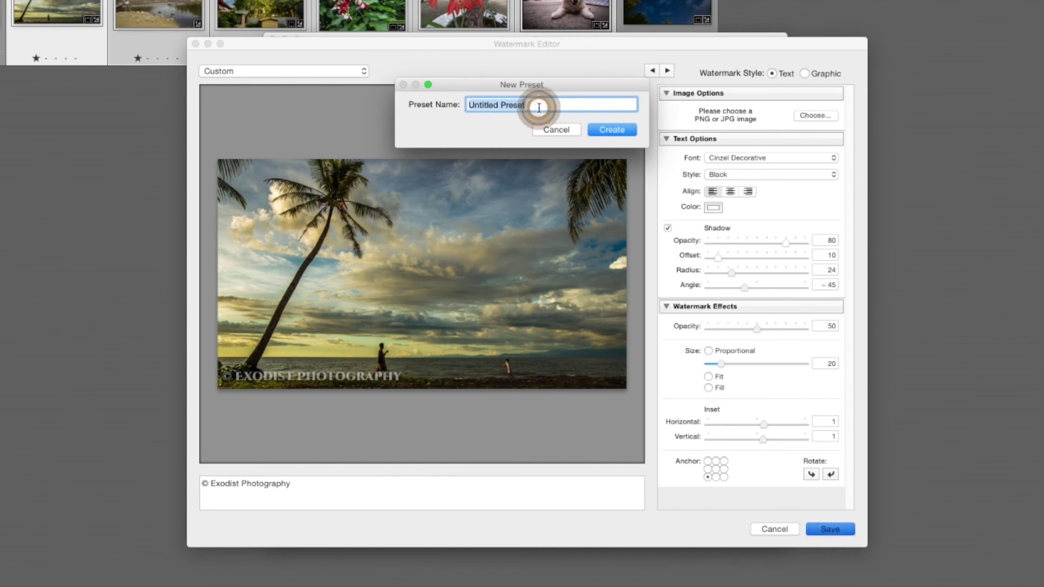
type("Basic White Corner")
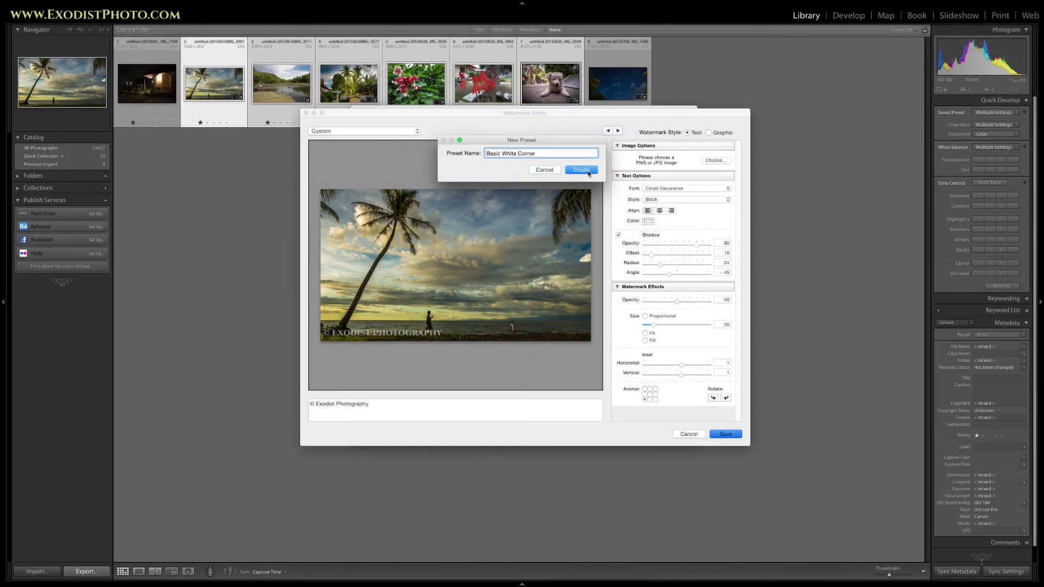
left_click(612, 129)
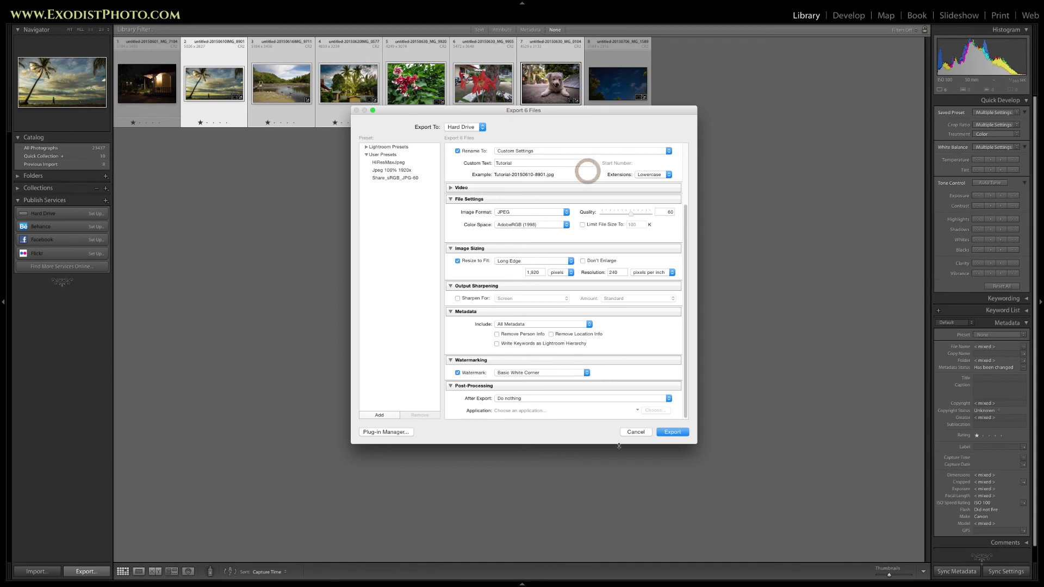
left_click(573, 375)
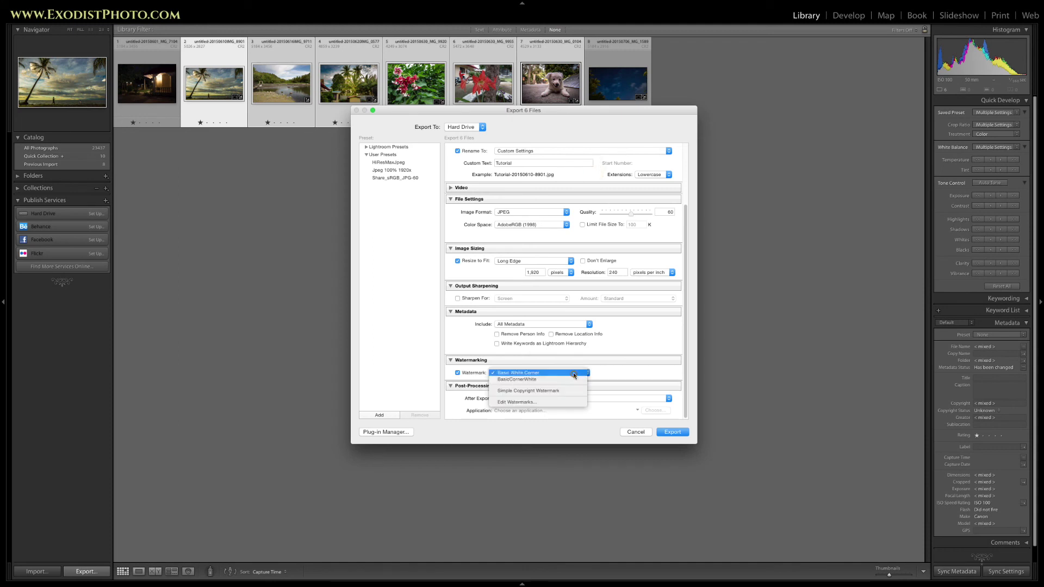
left_click(554, 373)
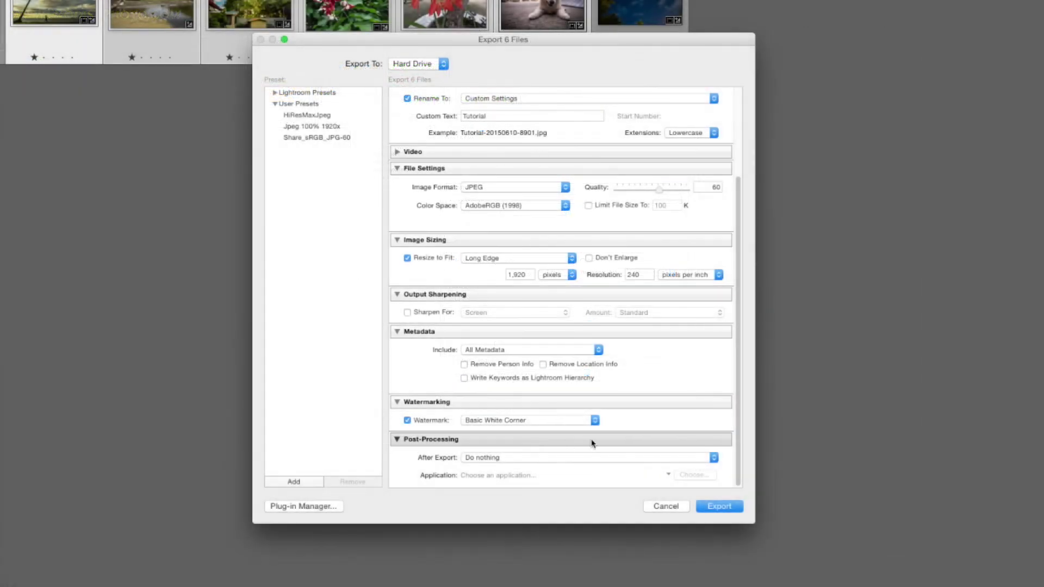
scroll(608, 345, "up", 5)
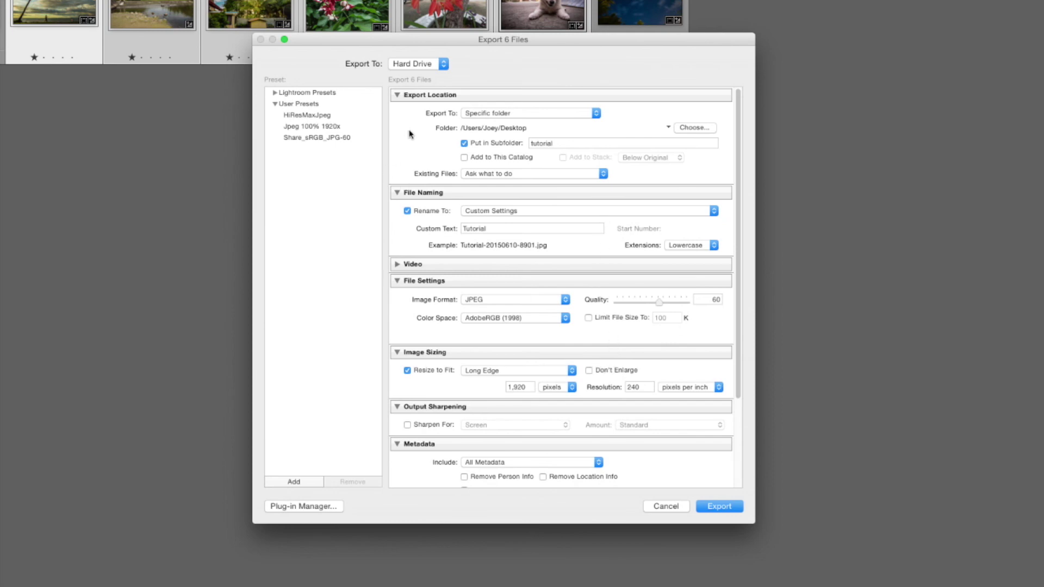
left_click(293, 482)
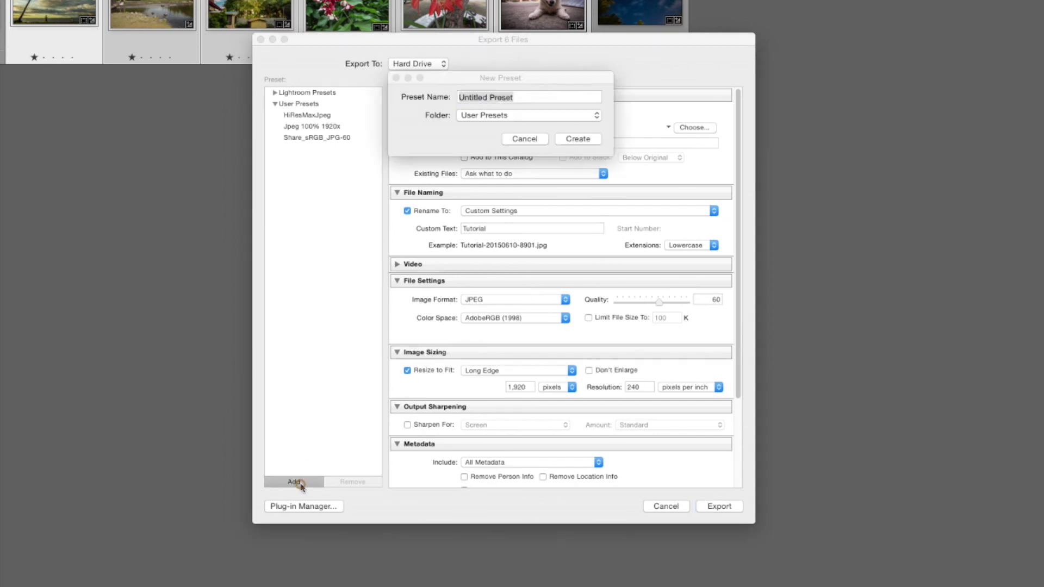
left_click(520, 98)
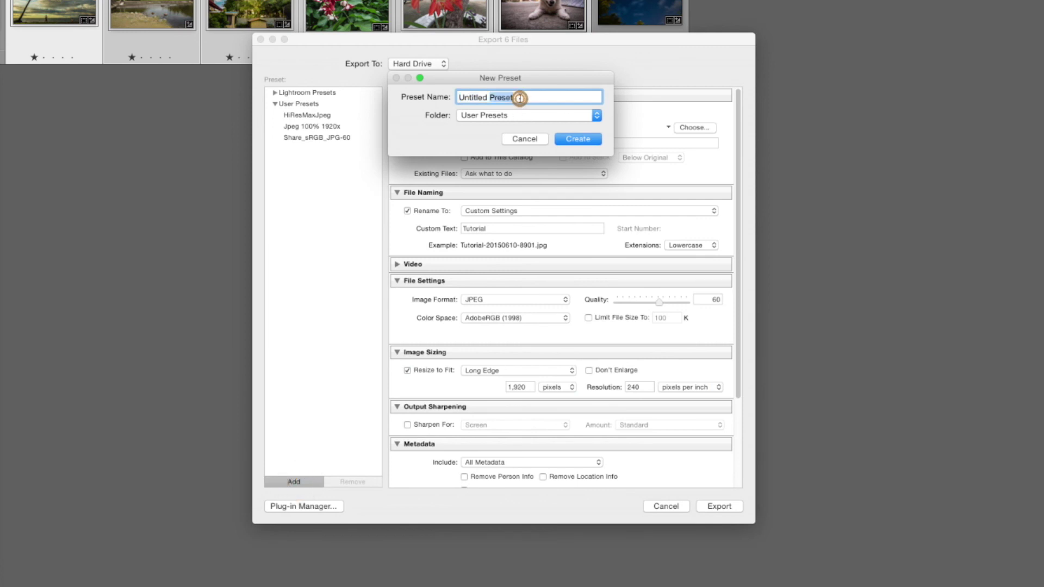
left_click(524, 139)
Set the export subfolder to "Facebook Photos" and the custom filename text to "ForFacebook"
left_click_drag(530, 143, 553, 142)
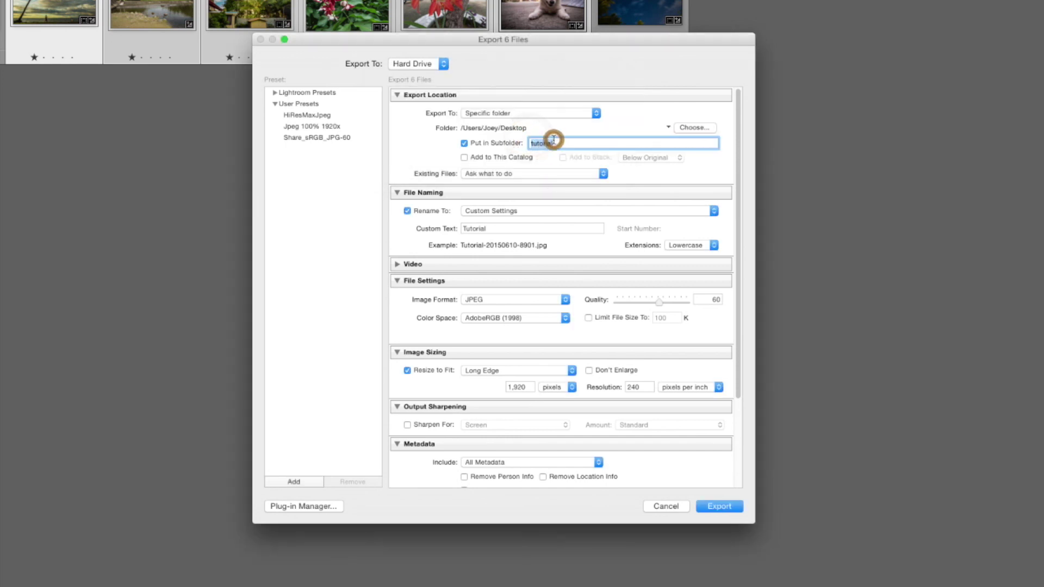
type("Facebook Photos")
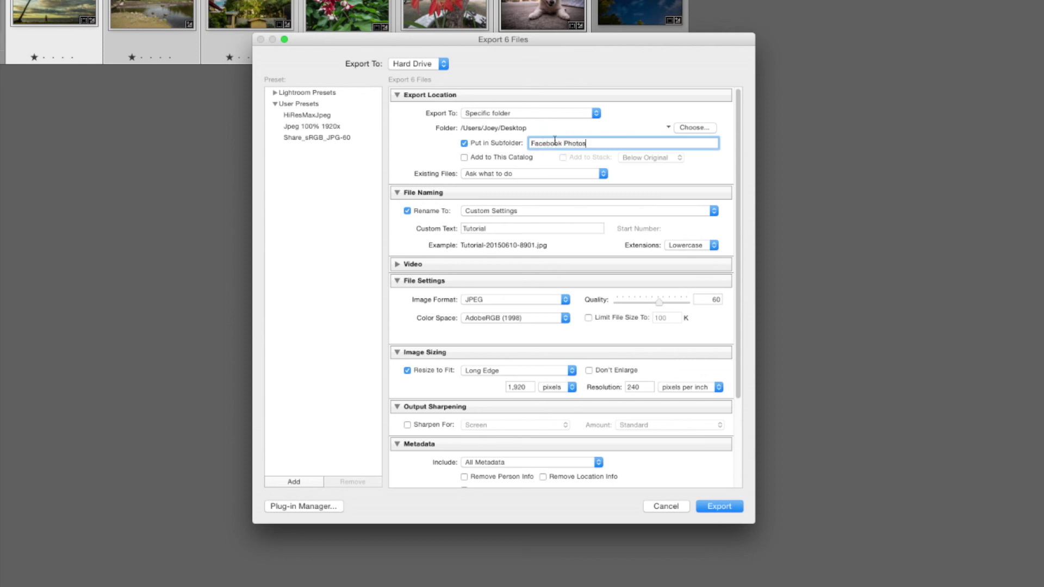
double_click(471, 229)
type("Joey")
key("BackSpace")
key("BackSpace")
key("BackSpace")
key("BackSpace")
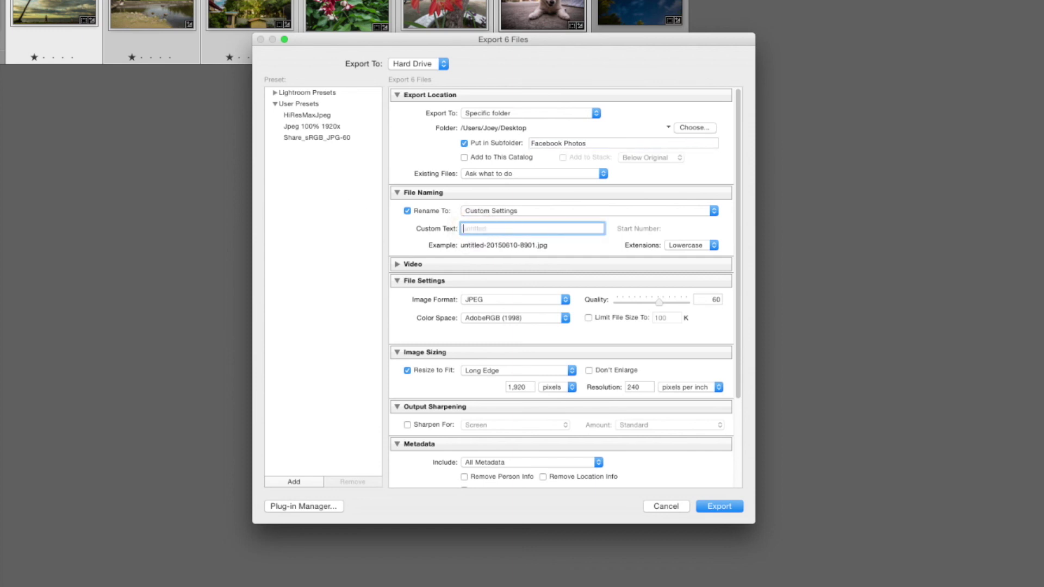
type("ForFacebook")
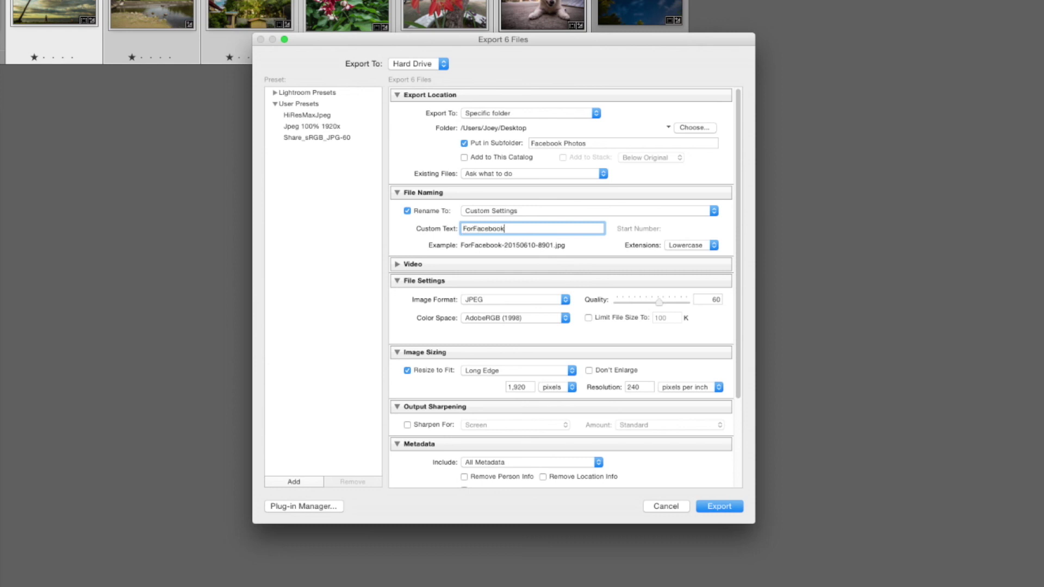
Save the current export settings as a preset named "Facebook Export" in the User Presets folder
left_click(296, 482)
double_click(528, 97)
left_click_drag(596, 115, 571, 109)
left_click(556, 98)
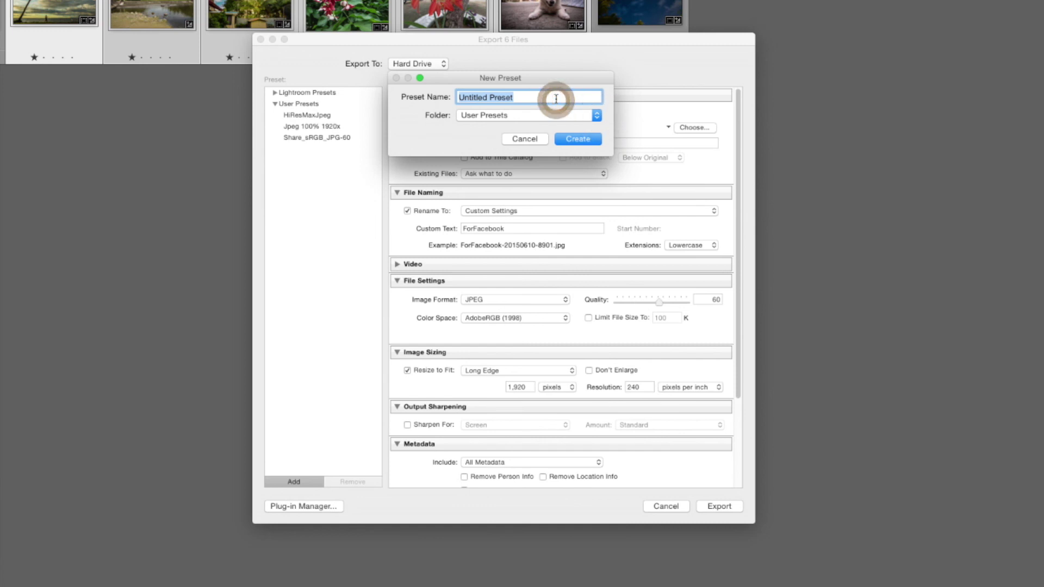
type("Facebook Export")
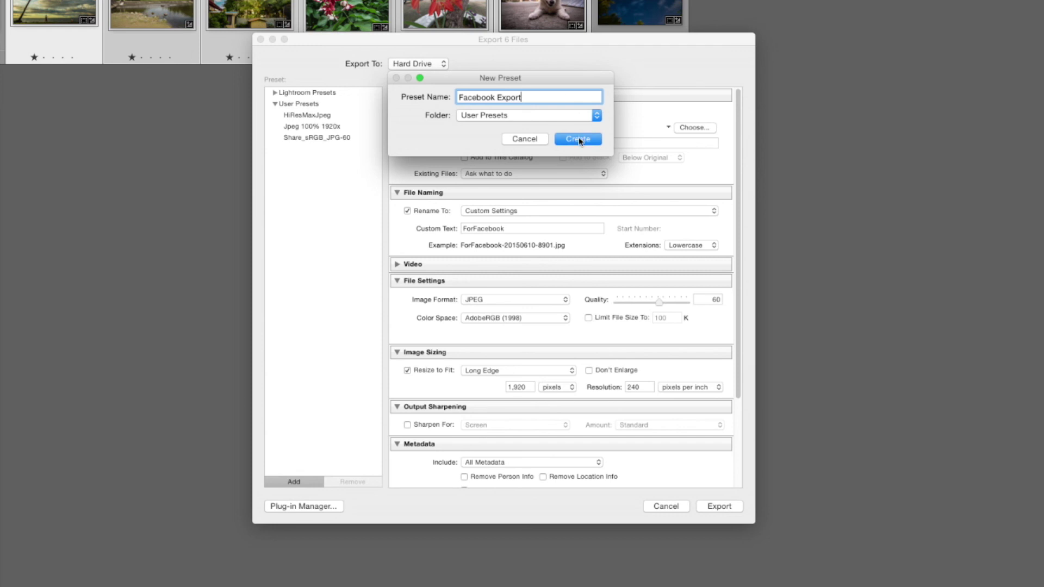
left_click(578, 140)
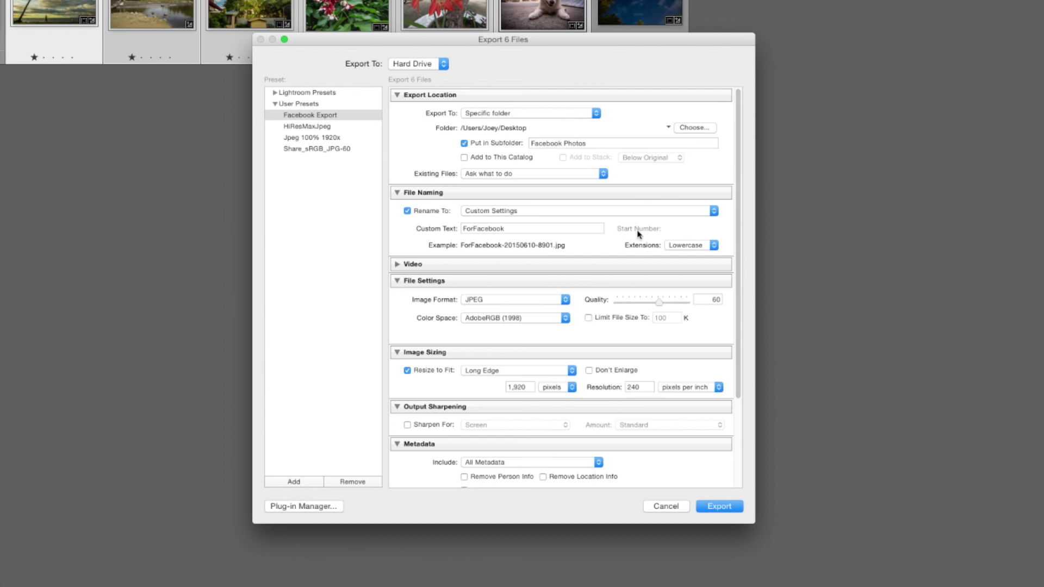
Set the long-edge resize to 900 pixels and update the "Facebook Export" preset with the current settings
double_click(522, 388)
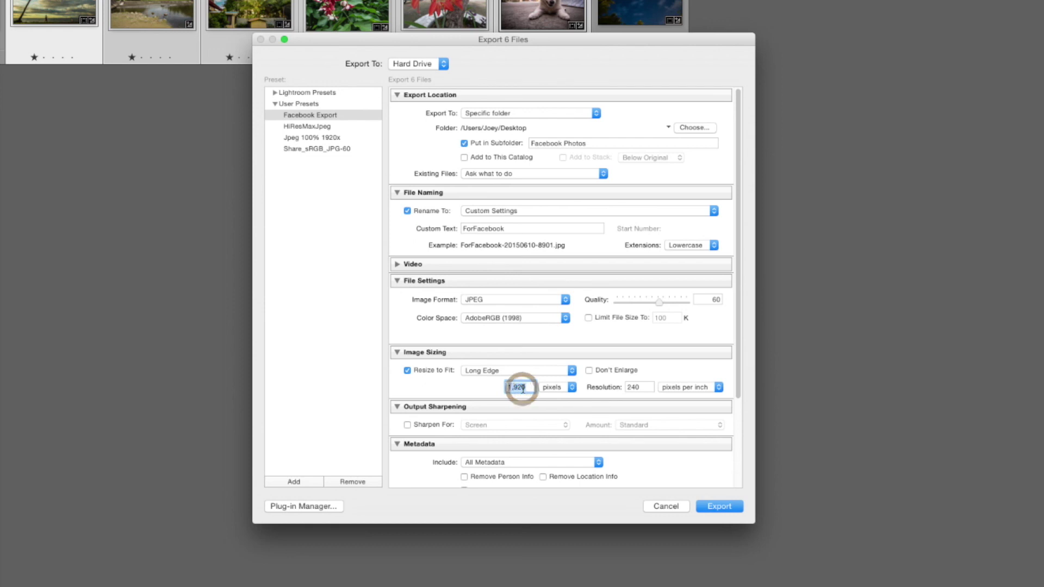
type("900")
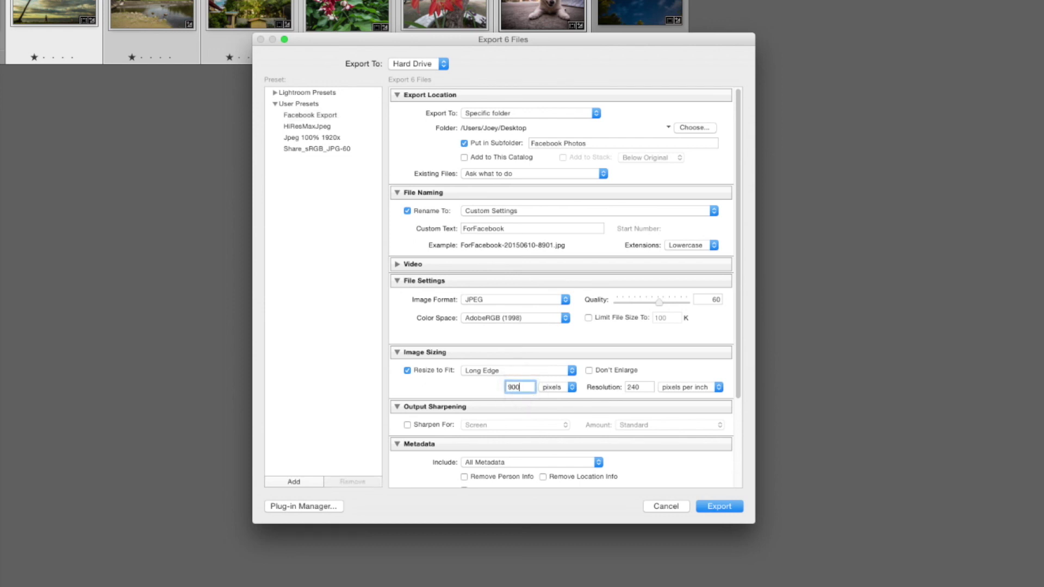
left_click(494, 386)
right_click(310, 117)
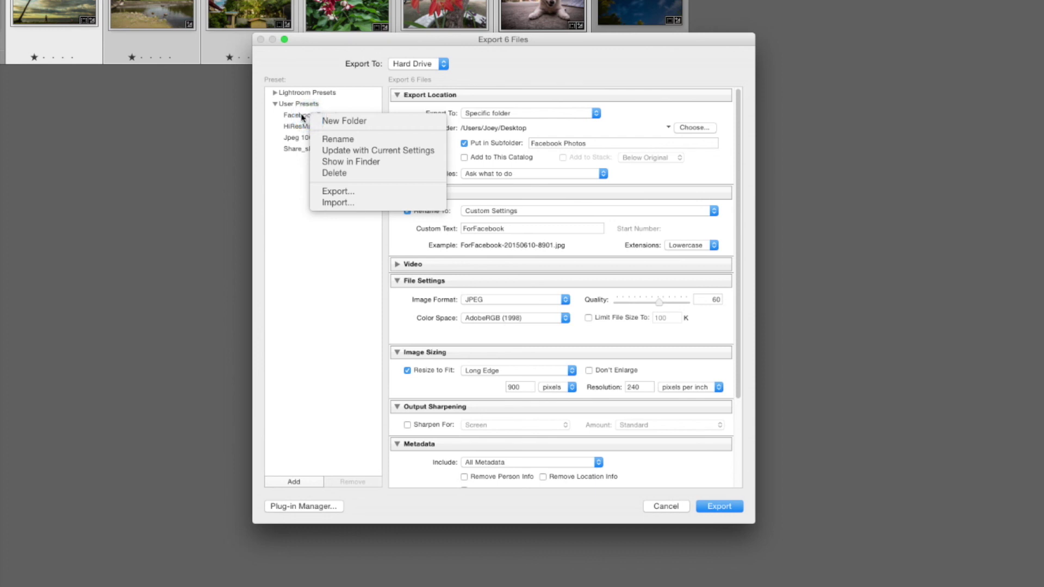
left_click(352, 154)
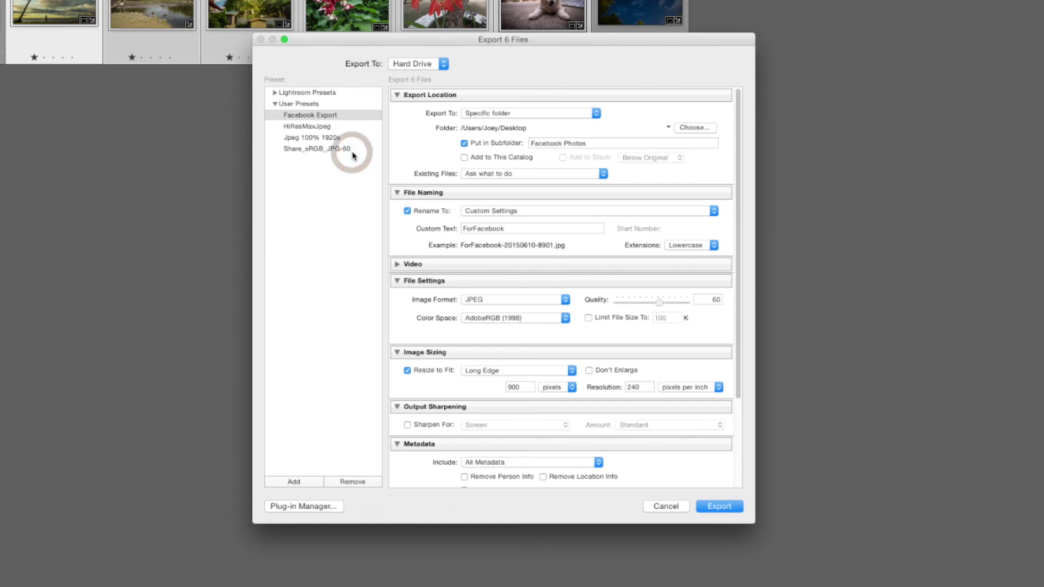
Load the "HiResMaxJpeg" preset for comparison, switch back to "Facebook Export" and export the six photos
left_click(319, 124)
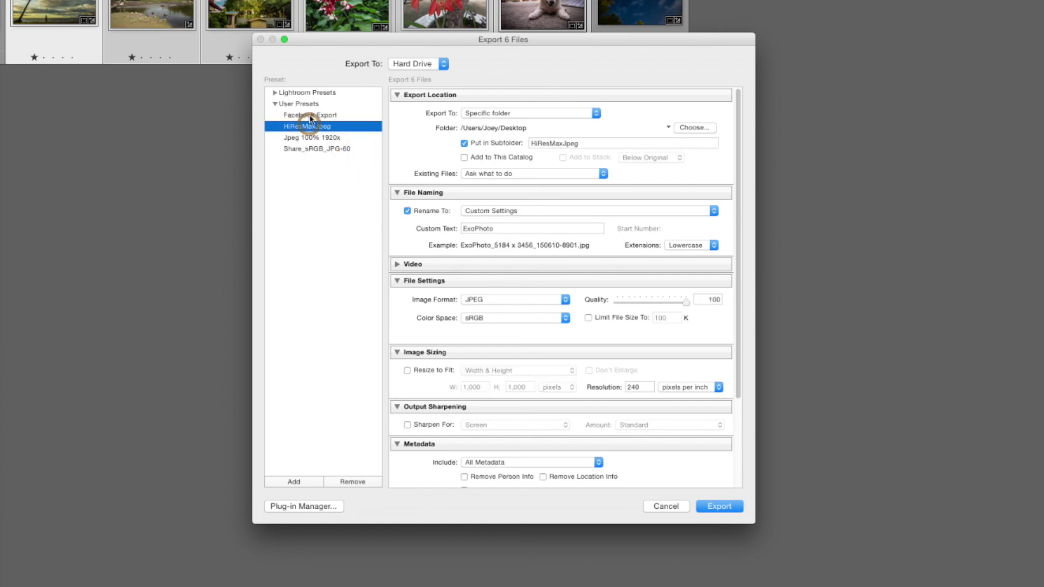
left_click(309, 114)
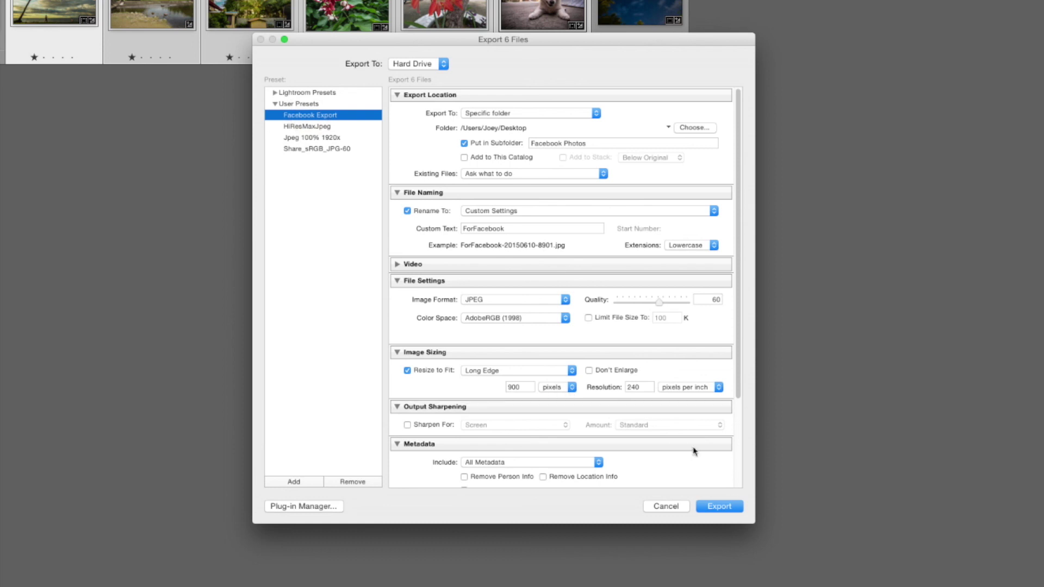
left_click(735, 507)
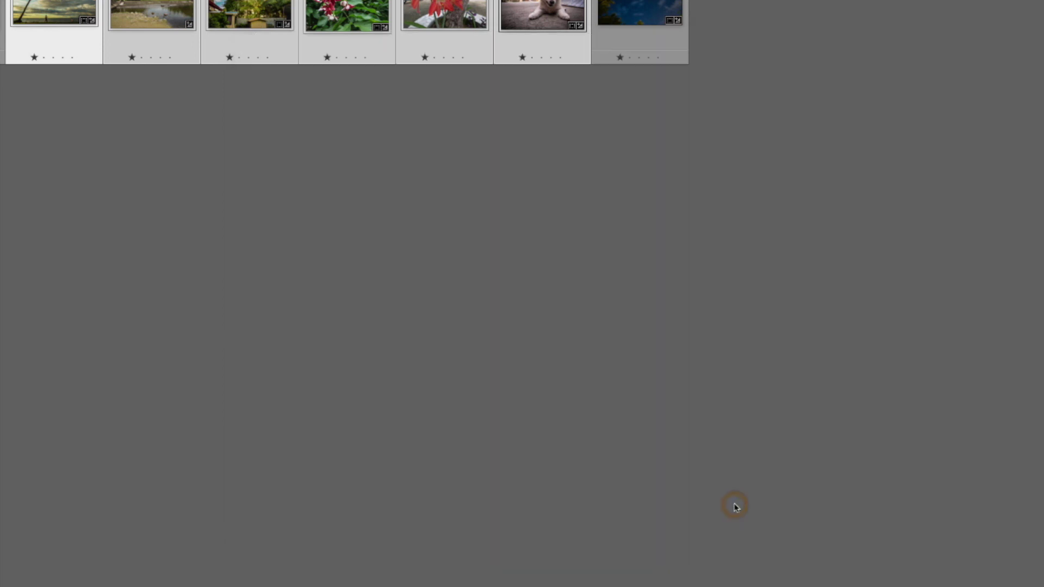